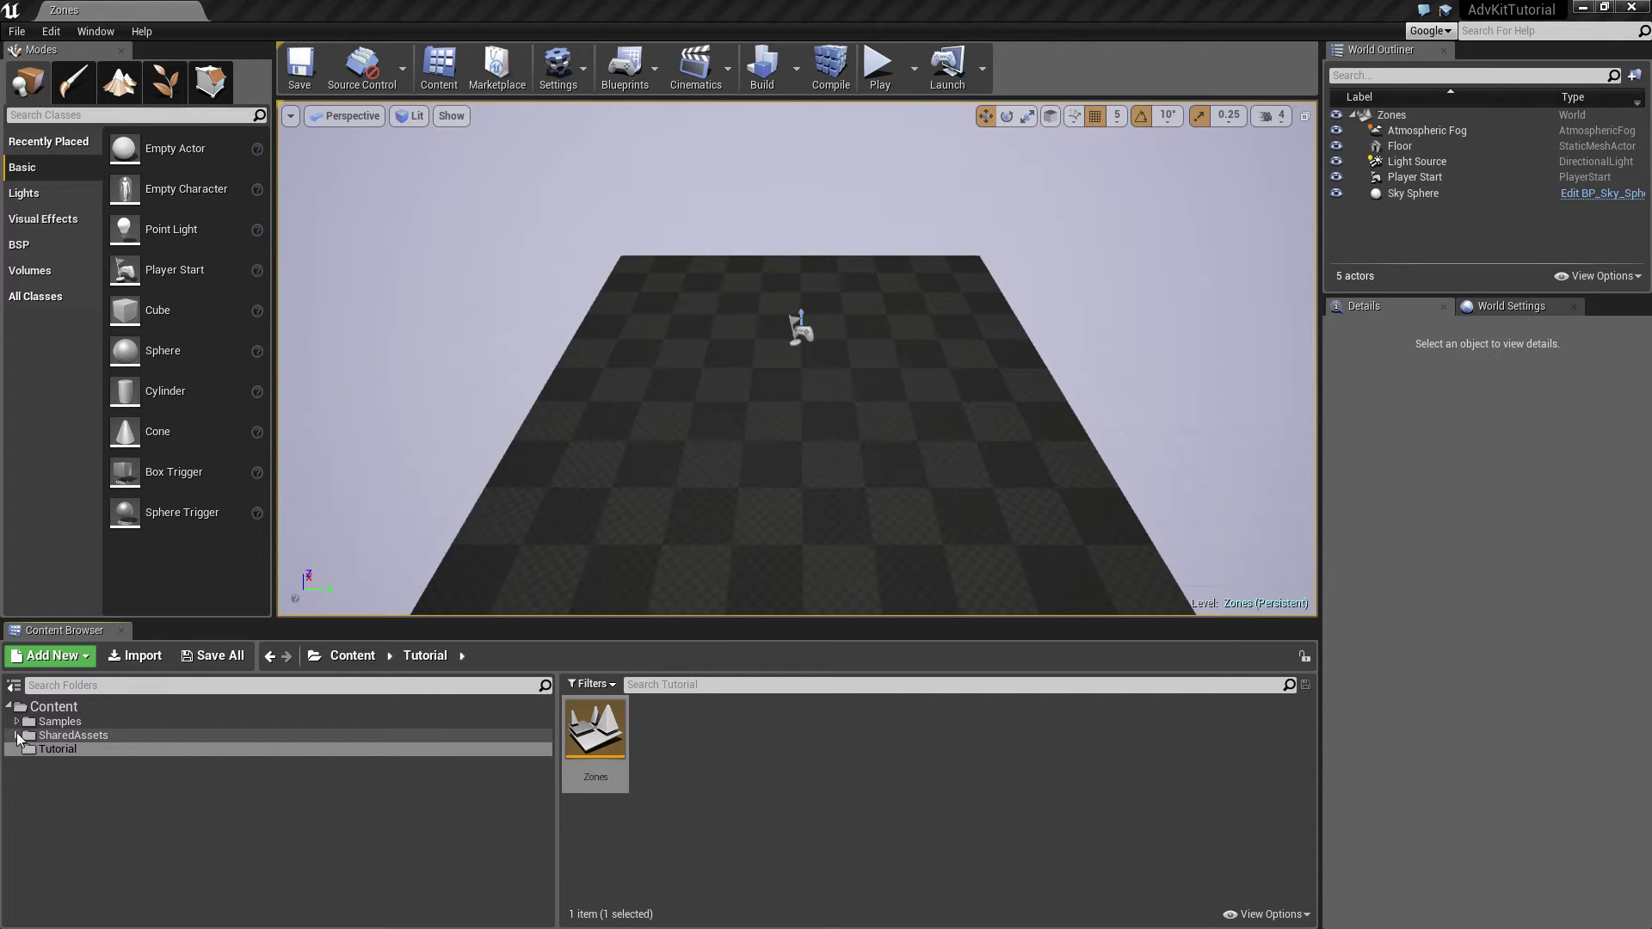
Step: Expand the SharedAssets, AdventureKit and Utilities folders in the content folder tree
{"action": "left_click", "coordinate": [17, 735]}
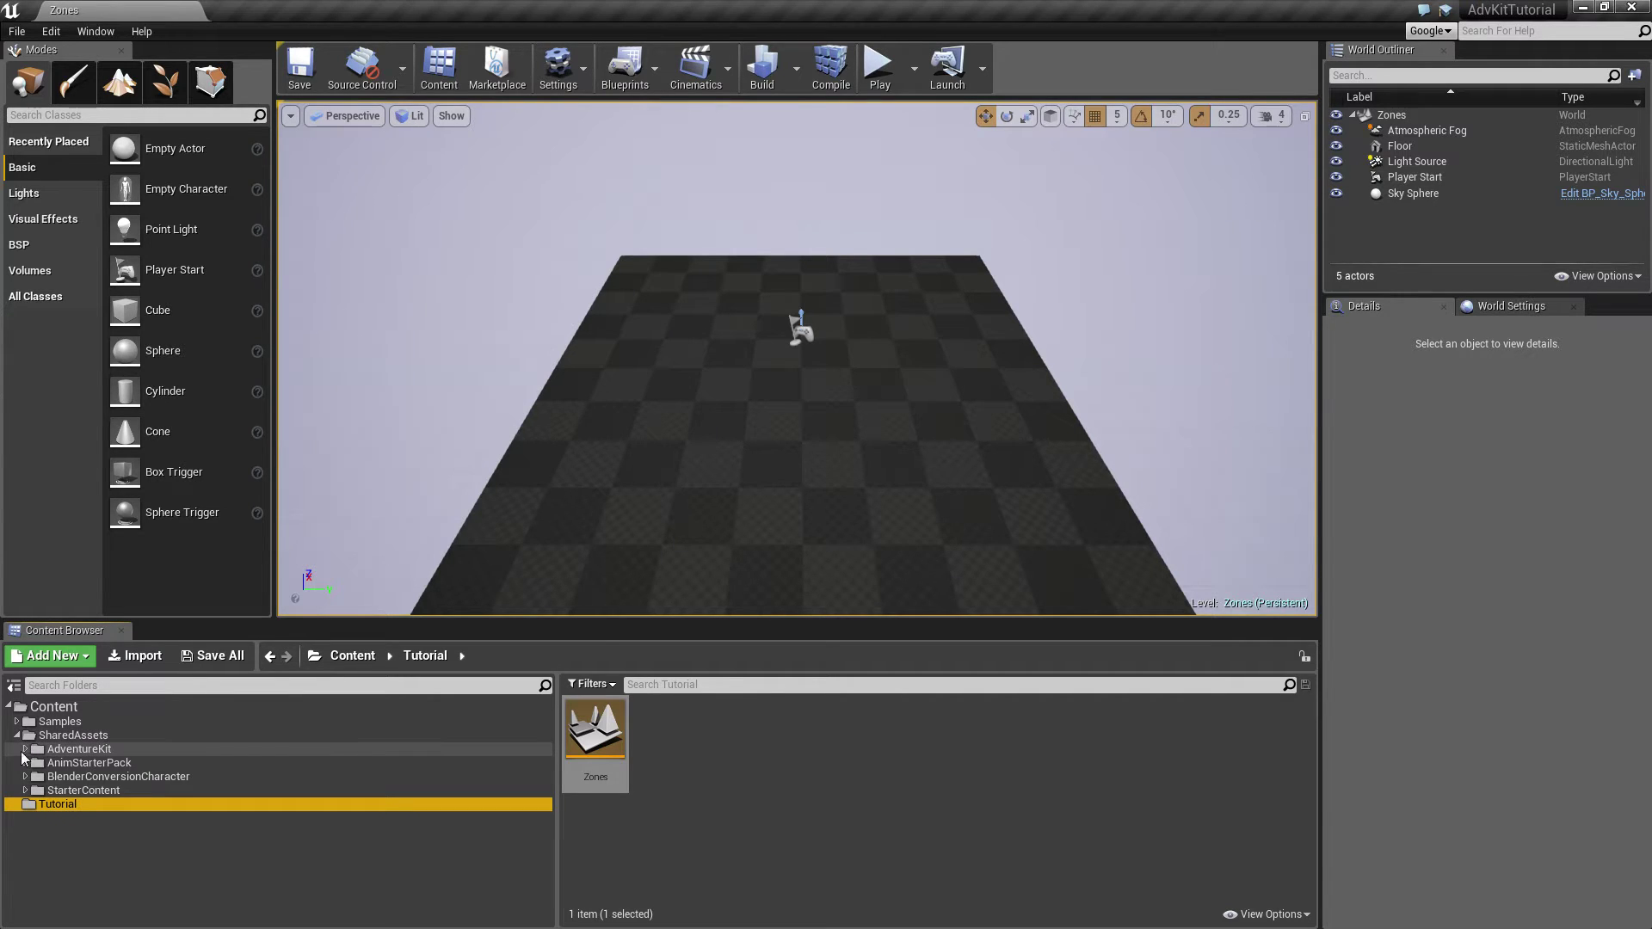
{"action": "left_click", "coordinate": [24, 751]}
{"action": "left_click", "coordinate": [25, 749]}
{"action": "left_click", "coordinate": [34, 832]}
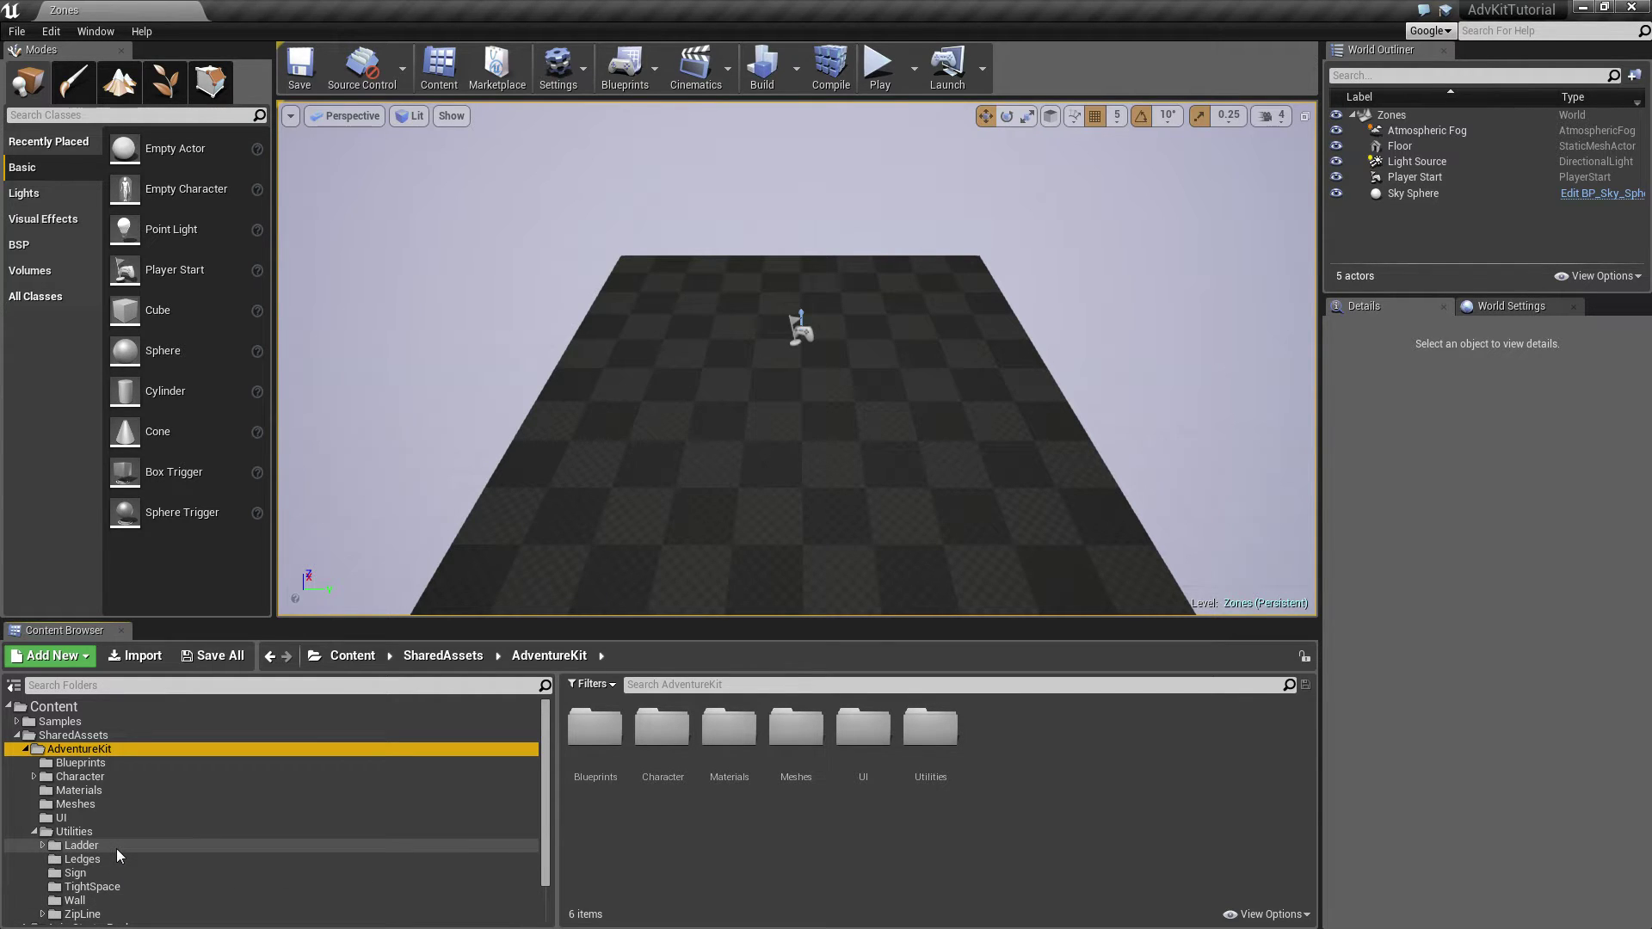
{"action": "scroll", "coordinate": [120, 848], "scroll_direction": "down", "scroll_amount": 2}
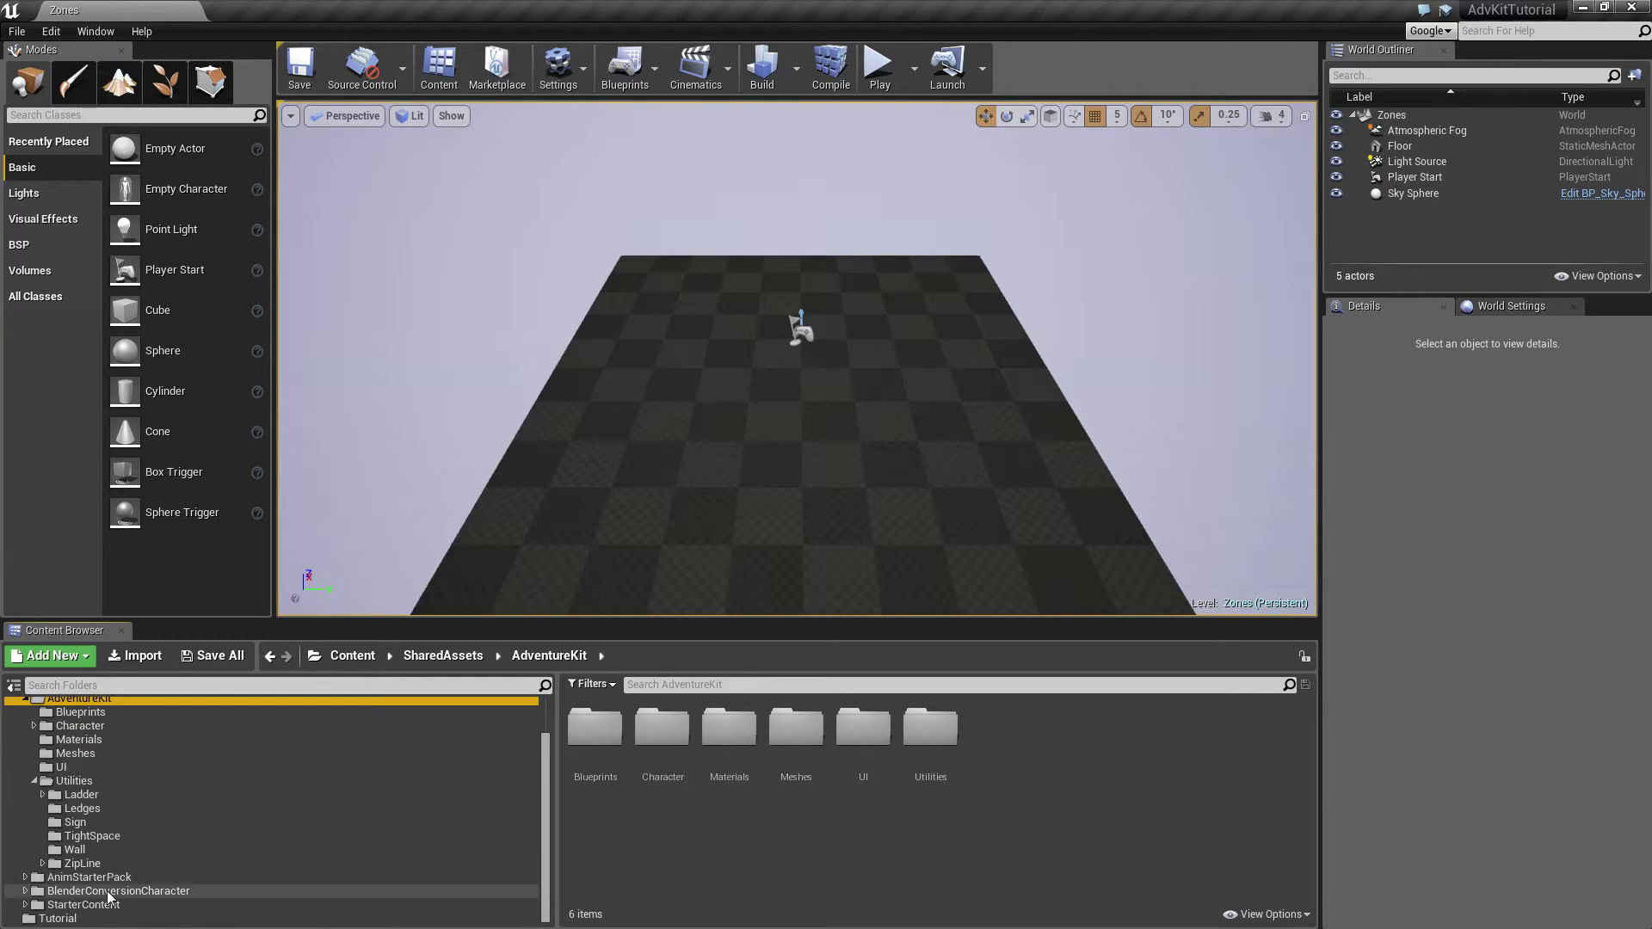
Step: Place a Shape_Cube from the StarterContent Shapes folder on the floor and scale it into a wide, tall wall
{"action": "left_click", "coordinate": [99, 918]}
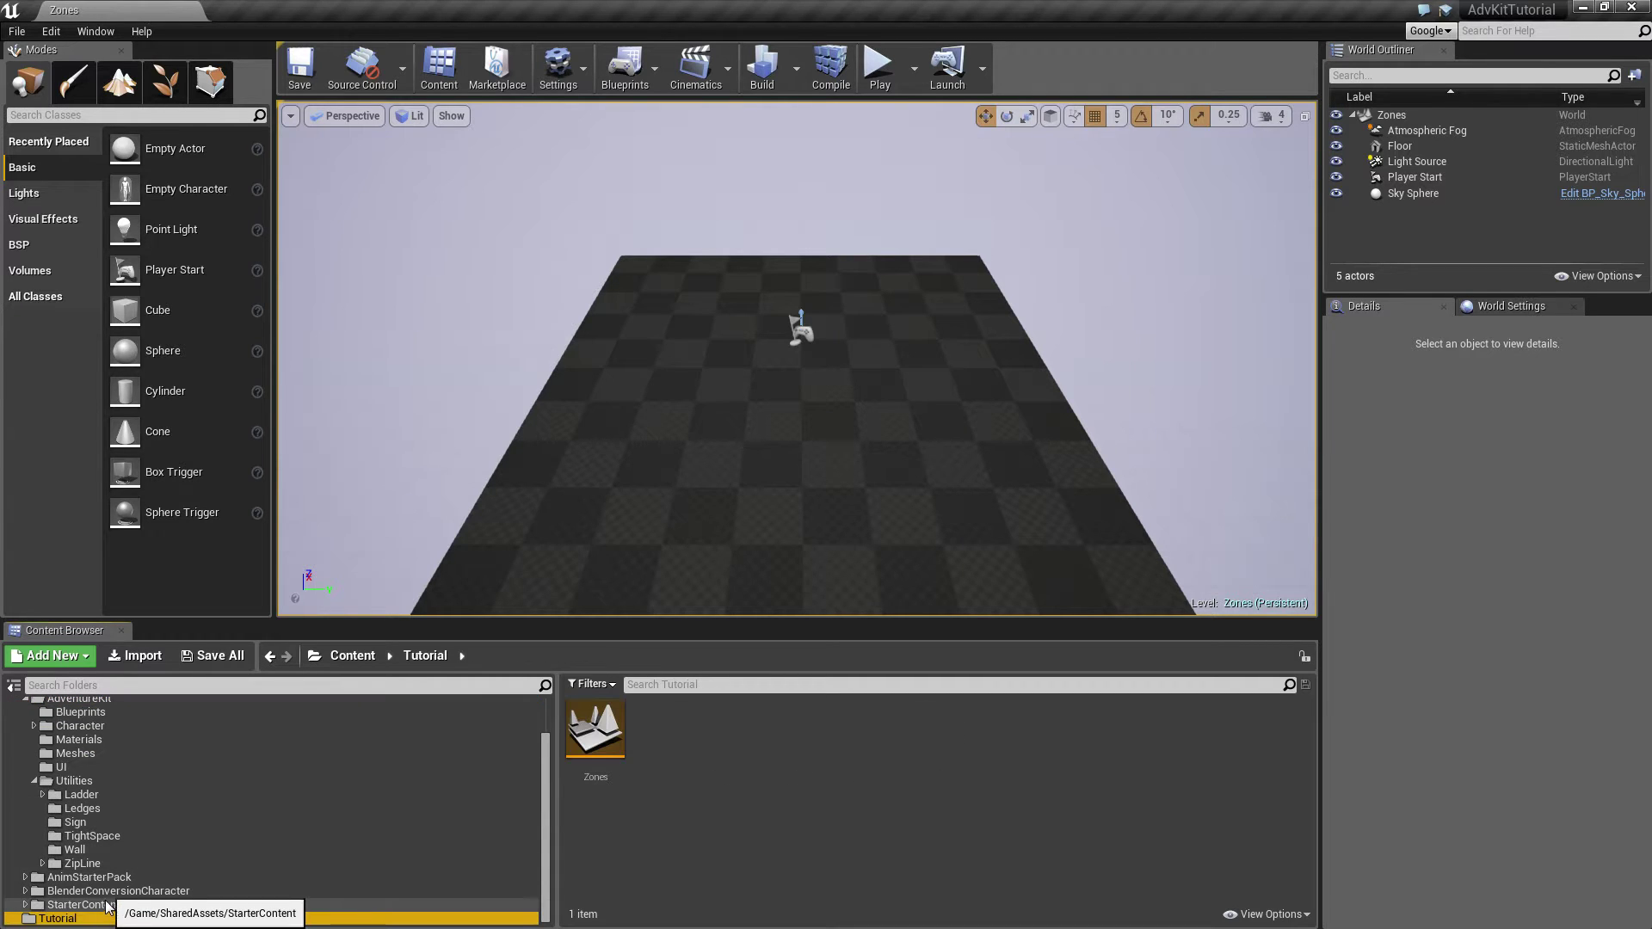
{"action": "left_click", "coordinate": [107, 906]}
{"action": "double_click", "coordinate": [593, 727]}
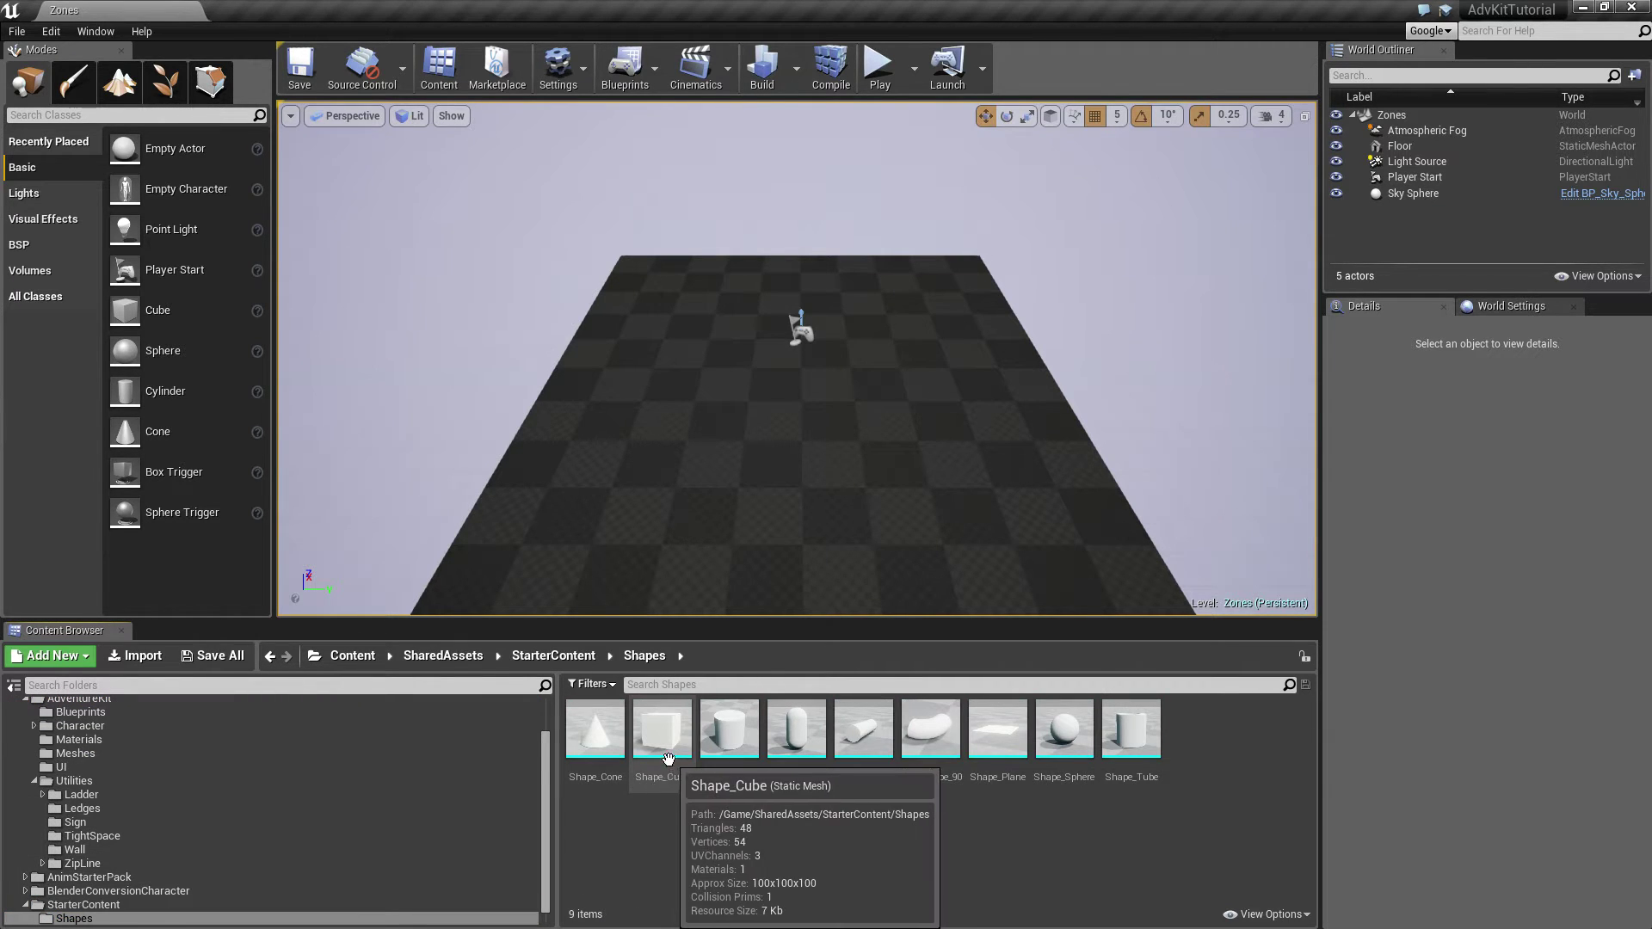
{"action": "left_click_drag", "start_coordinate": [668, 758], "coordinate": [720, 301]}
{"action": "right_click_drag", "start_coordinate": [719, 301], "coordinate": [719, 313]}
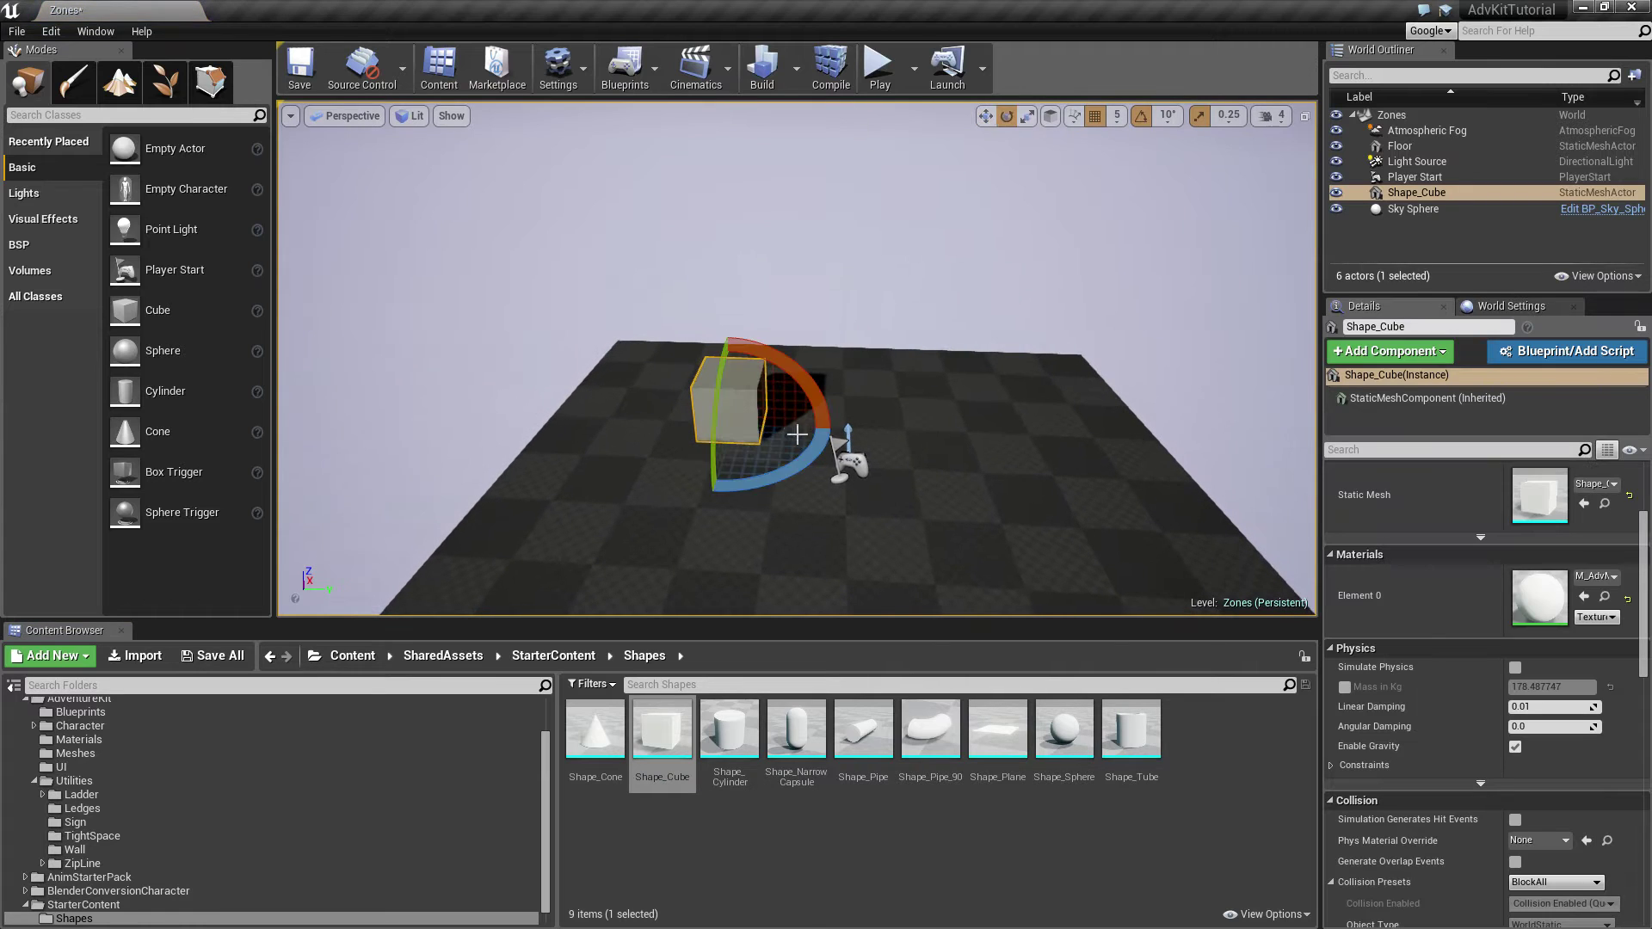
{"action": "left_click_drag", "start_coordinate": [798, 428], "coordinate": [861, 430]}
{"action": "left_click_drag", "start_coordinate": [728, 373], "coordinate": [727, 292]}
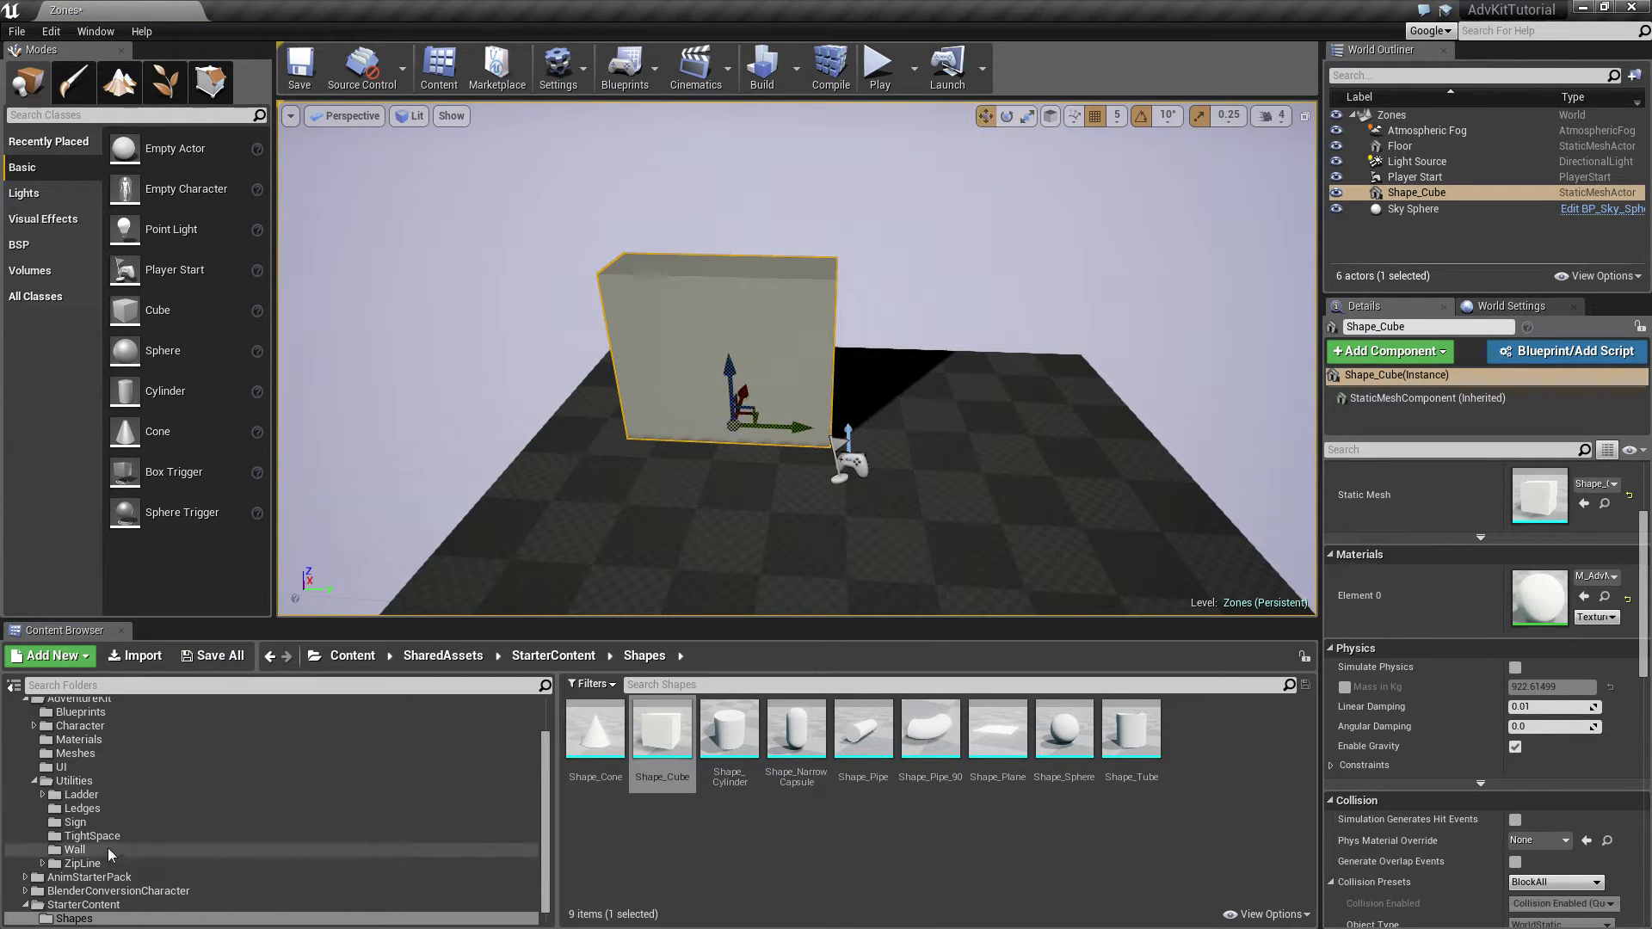
Step: Place a BP_LedgeBuilder from the Utilities Ledges folder along the wall's front face, about halfway up
{"action": "left_click", "coordinate": [116, 808]}
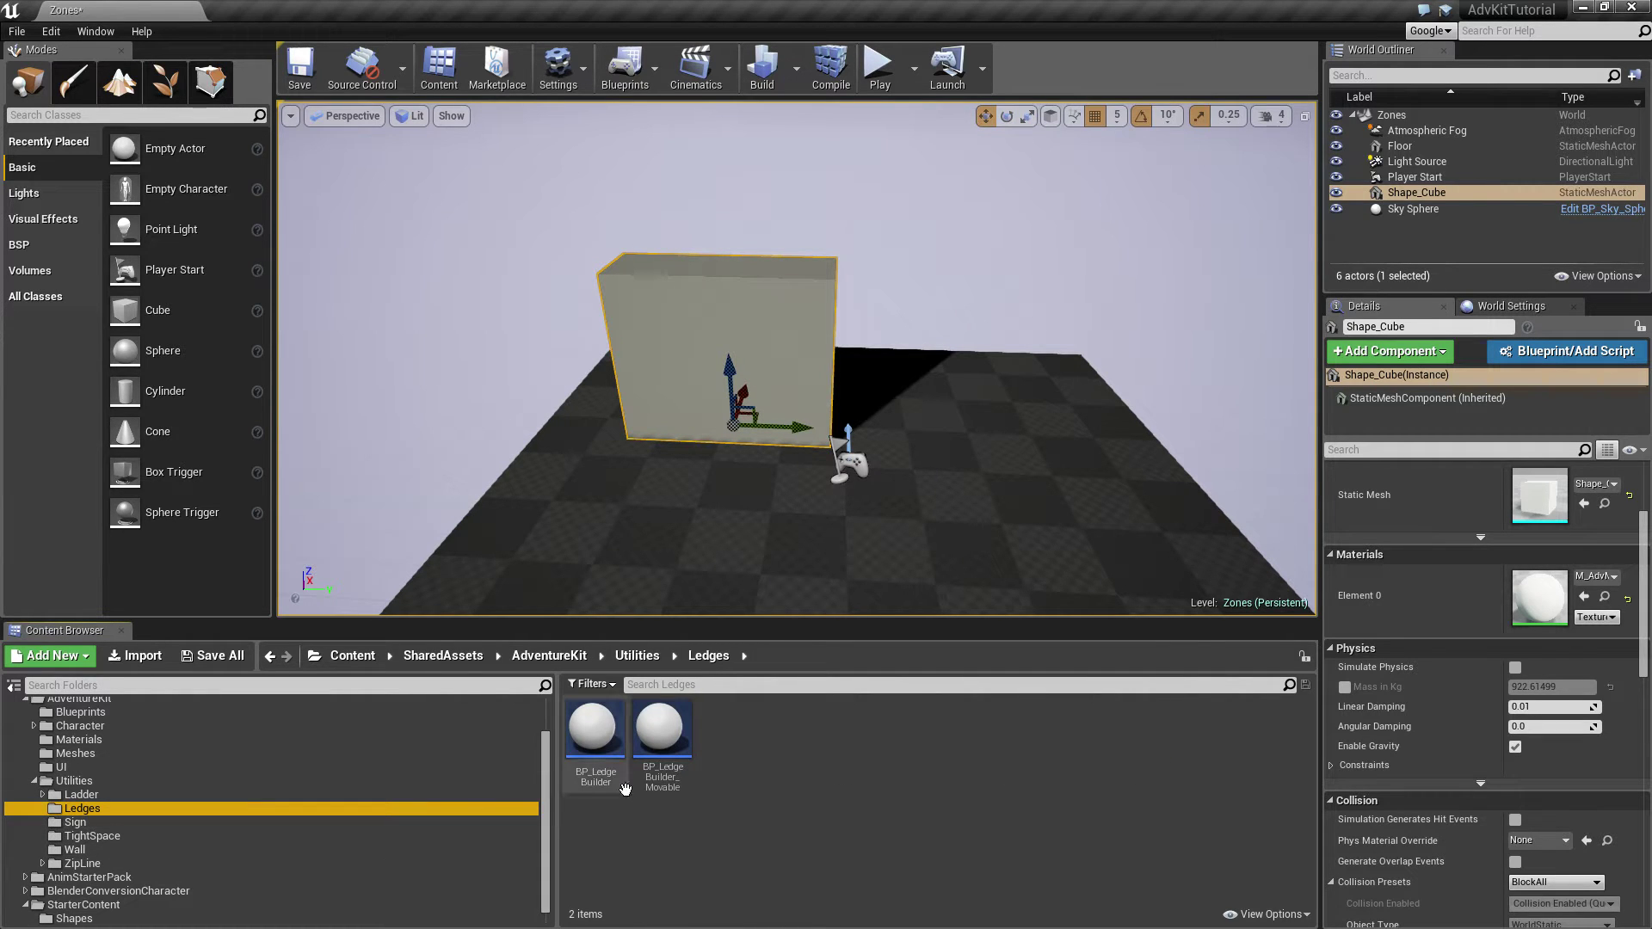
{"action": "left_click_drag", "start_coordinate": [624, 788], "coordinate": [556, 417]}
{"action": "key", "text": "e"}
{"action": "key", "text": "w"}
{"action": "right_click_drag", "start_coordinate": [658, 429], "coordinate": [594, 439]}
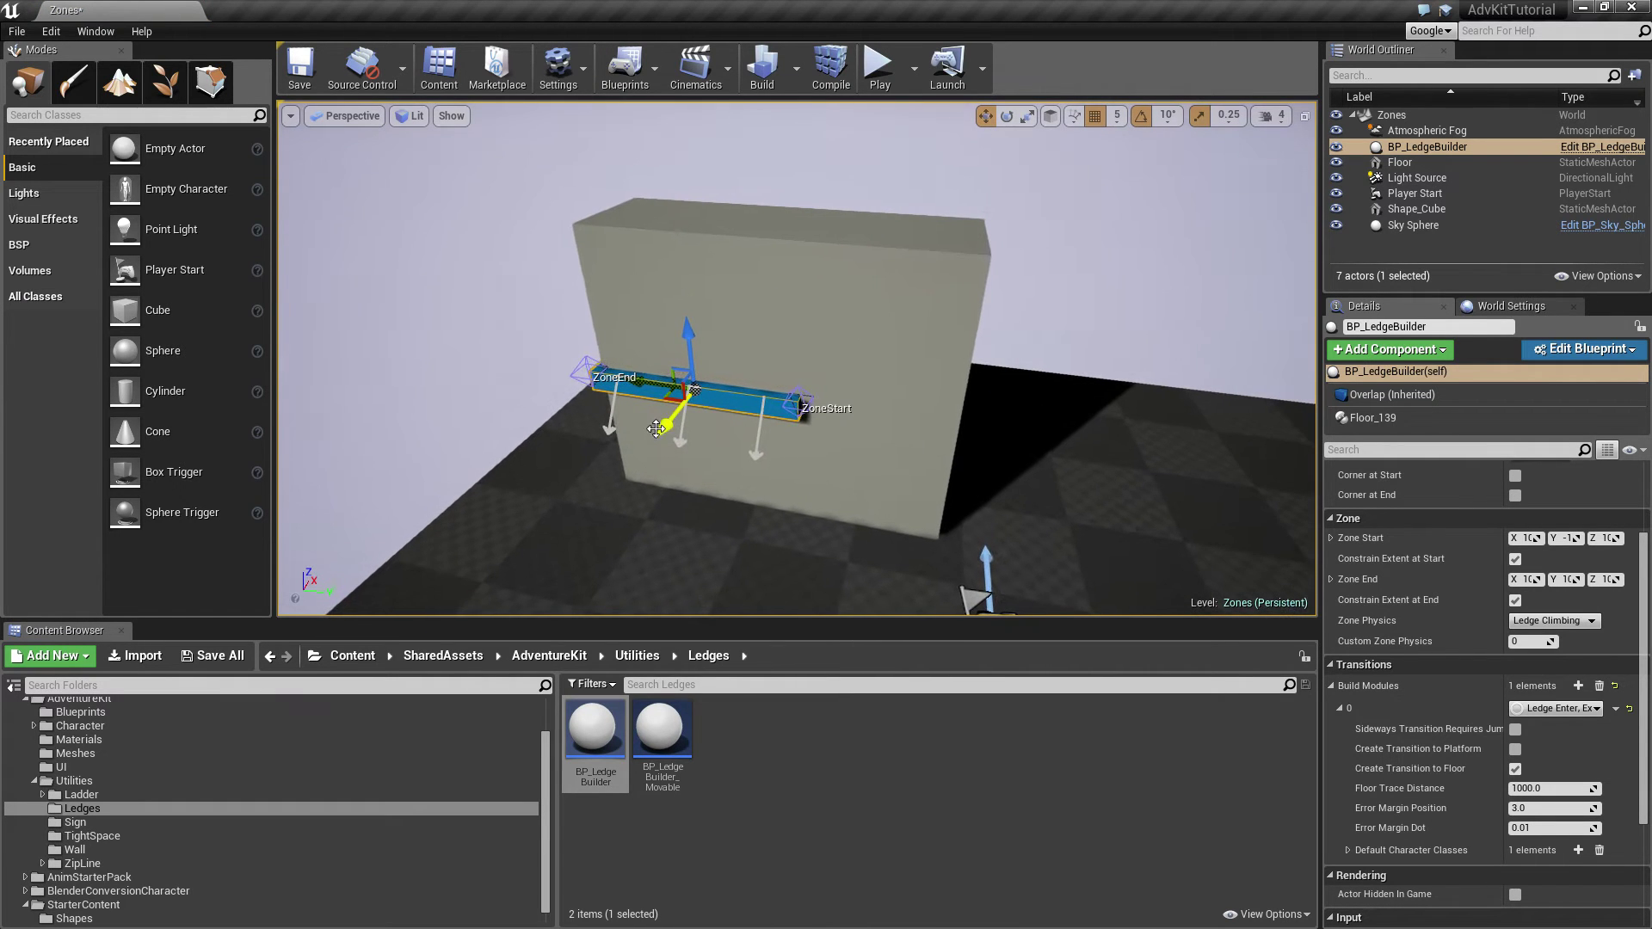
{"action": "left_click_drag", "start_coordinate": [657, 428], "coordinate": [691, 458]}
{"action": "left_click_drag", "start_coordinate": [736, 383], "coordinate": [735, 358]}
{"action": "left_click_drag", "start_coordinate": [735, 358], "coordinate": [566, 325], "text": "alt"}
{"action": "left_click_drag", "start_coordinate": [831, 417], "coordinate": [926, 365], "text": "alt"}
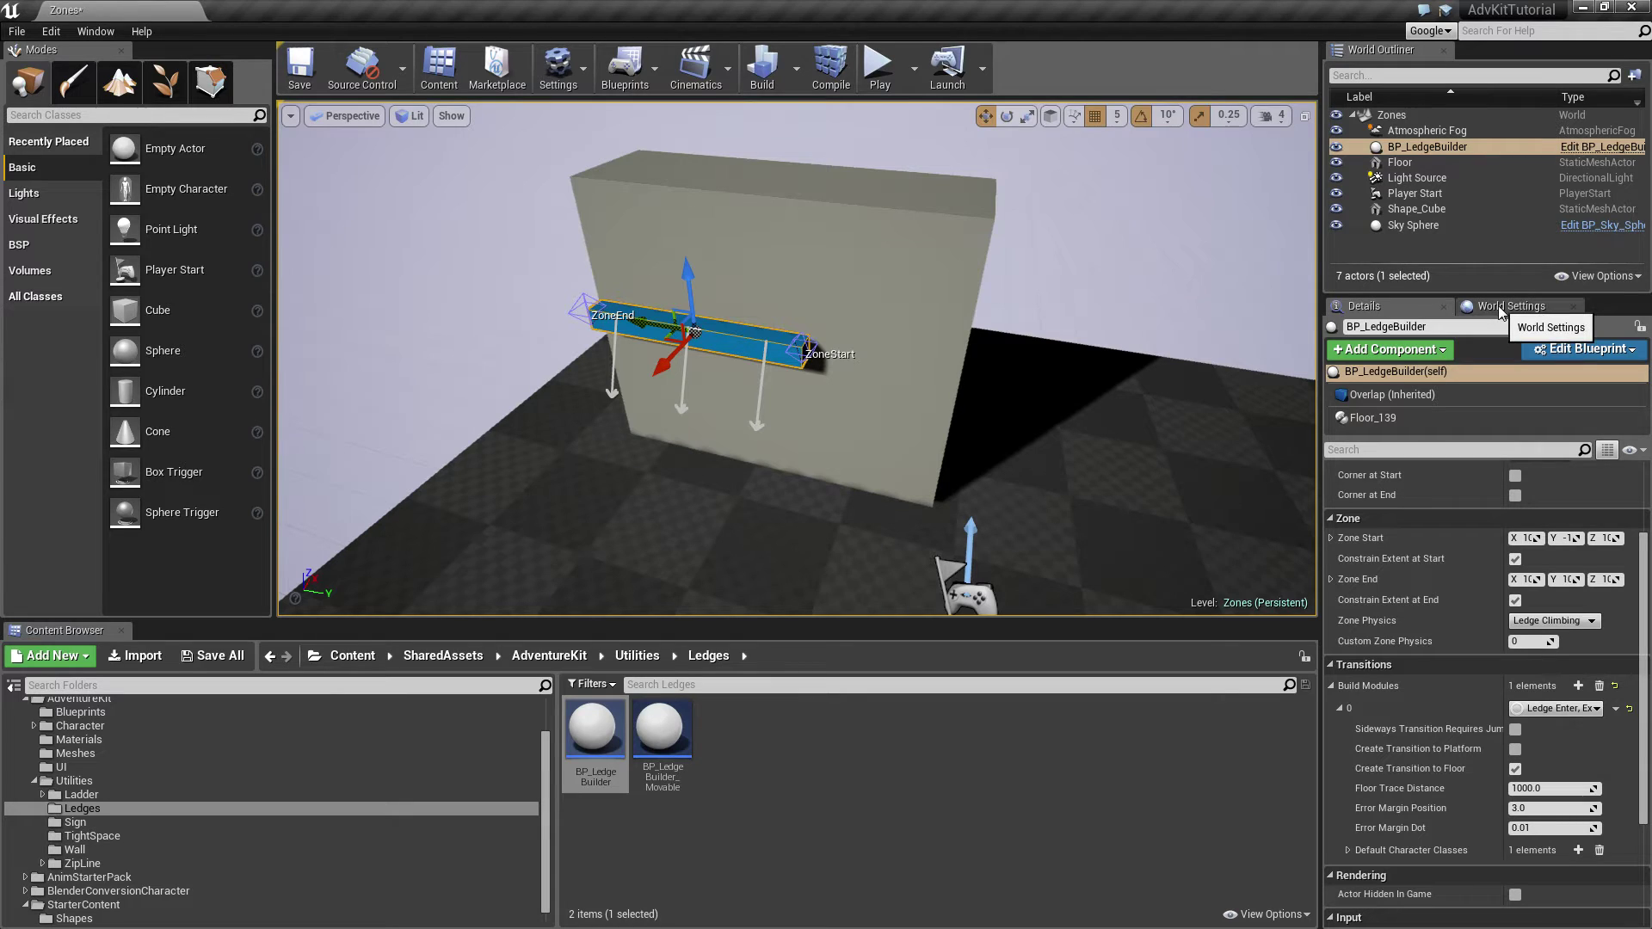
Step: Set the GameMode Override in the world settings to BP_AdvSample_GameMode
{"action": "left_click", "coordinate": [559, 69]}
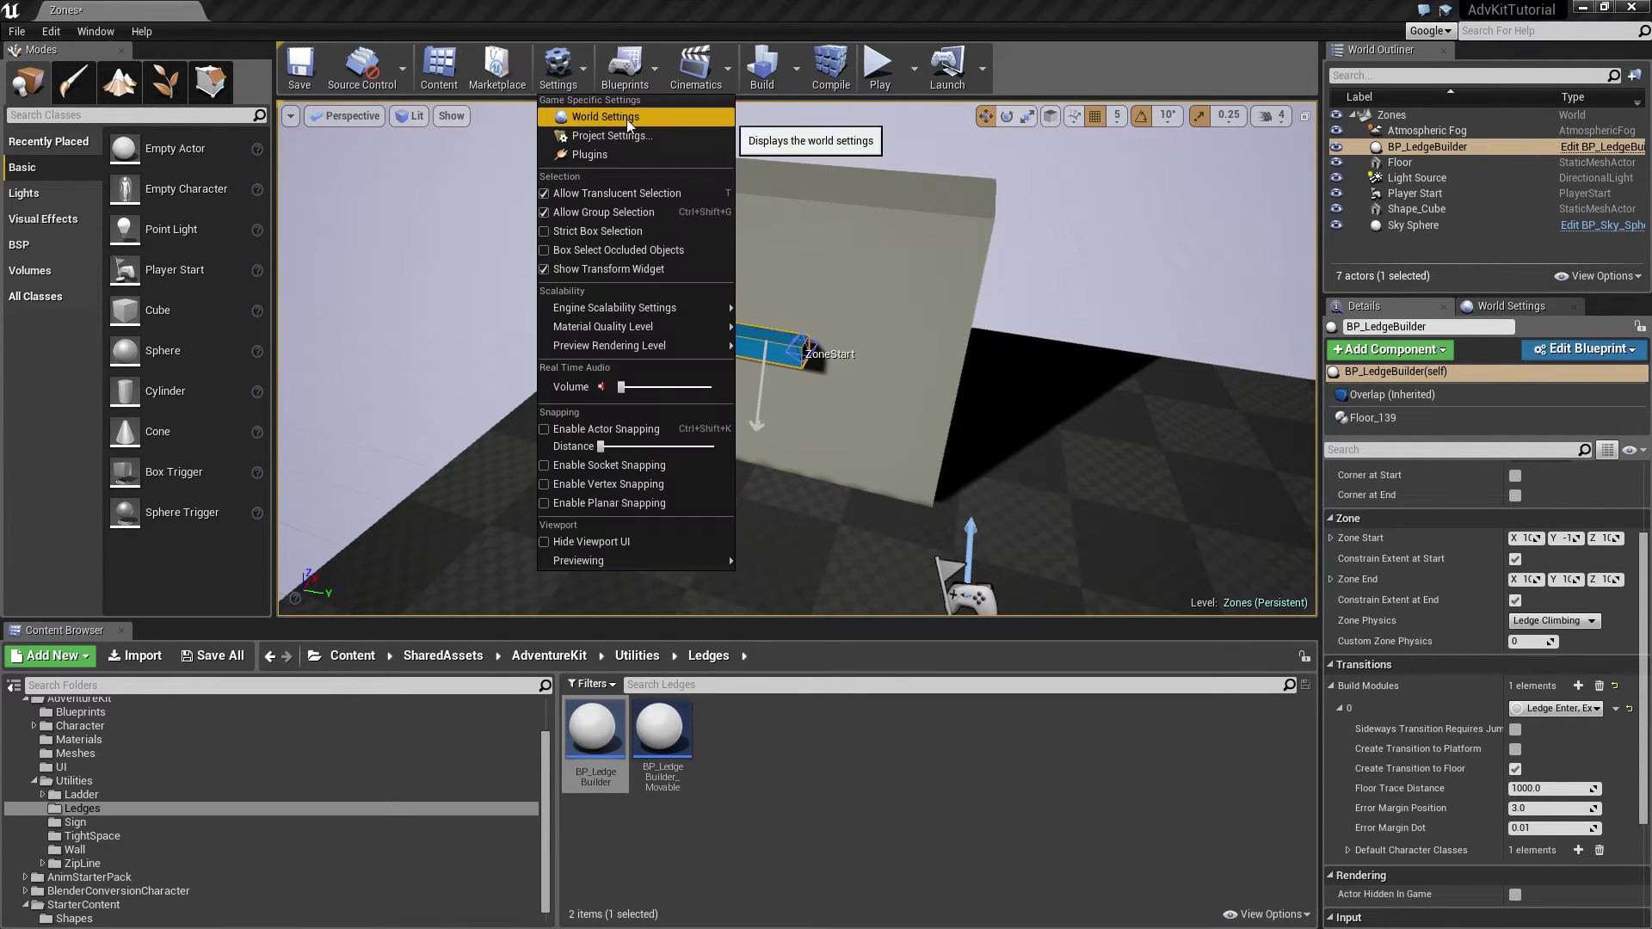
{"action": "left_click", "coordinate": [629, 122]}
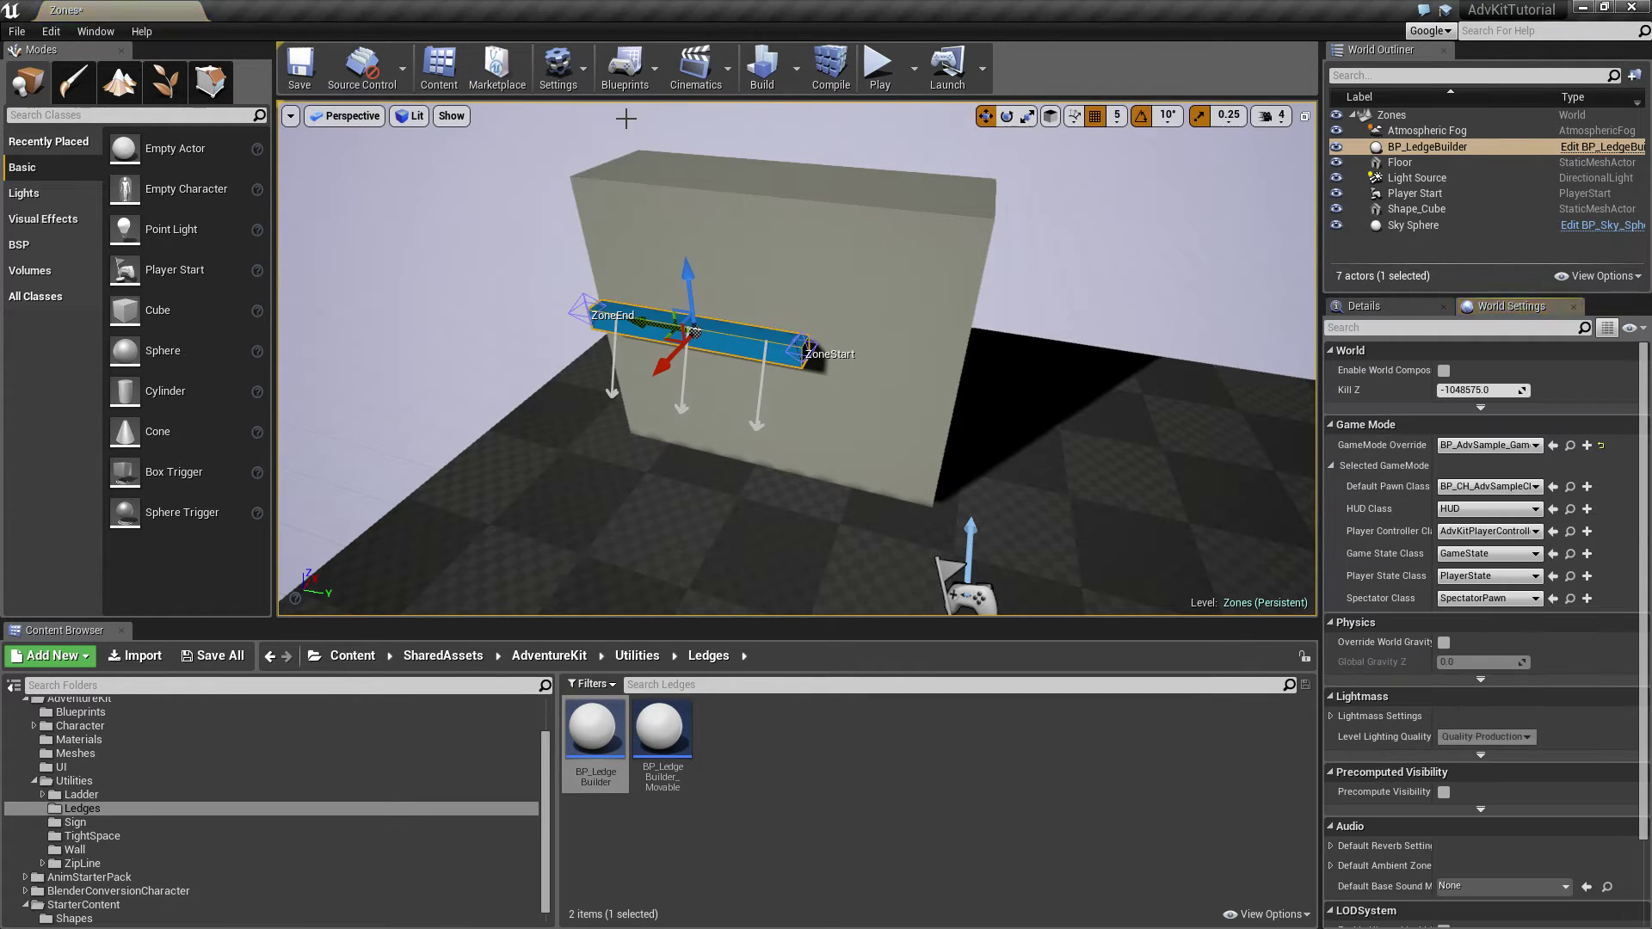
{"action": "left_click", "coordinate": [1494, 458]}
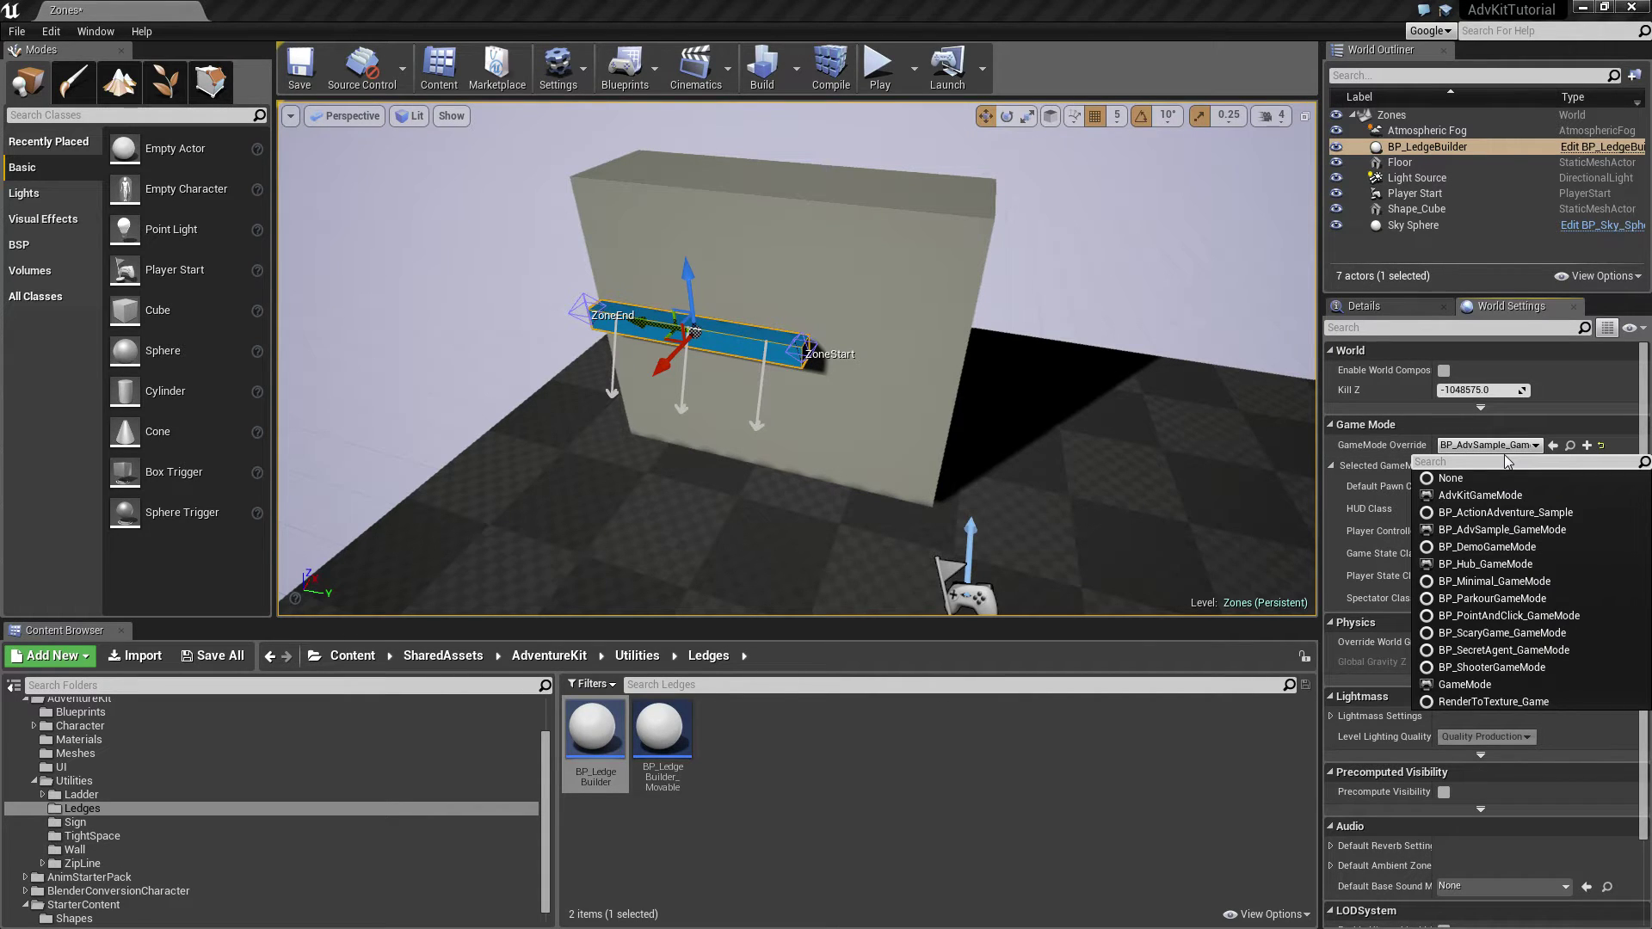
{"action": "type", "text": "sad"}
{"action": "type", "text": "adv"}
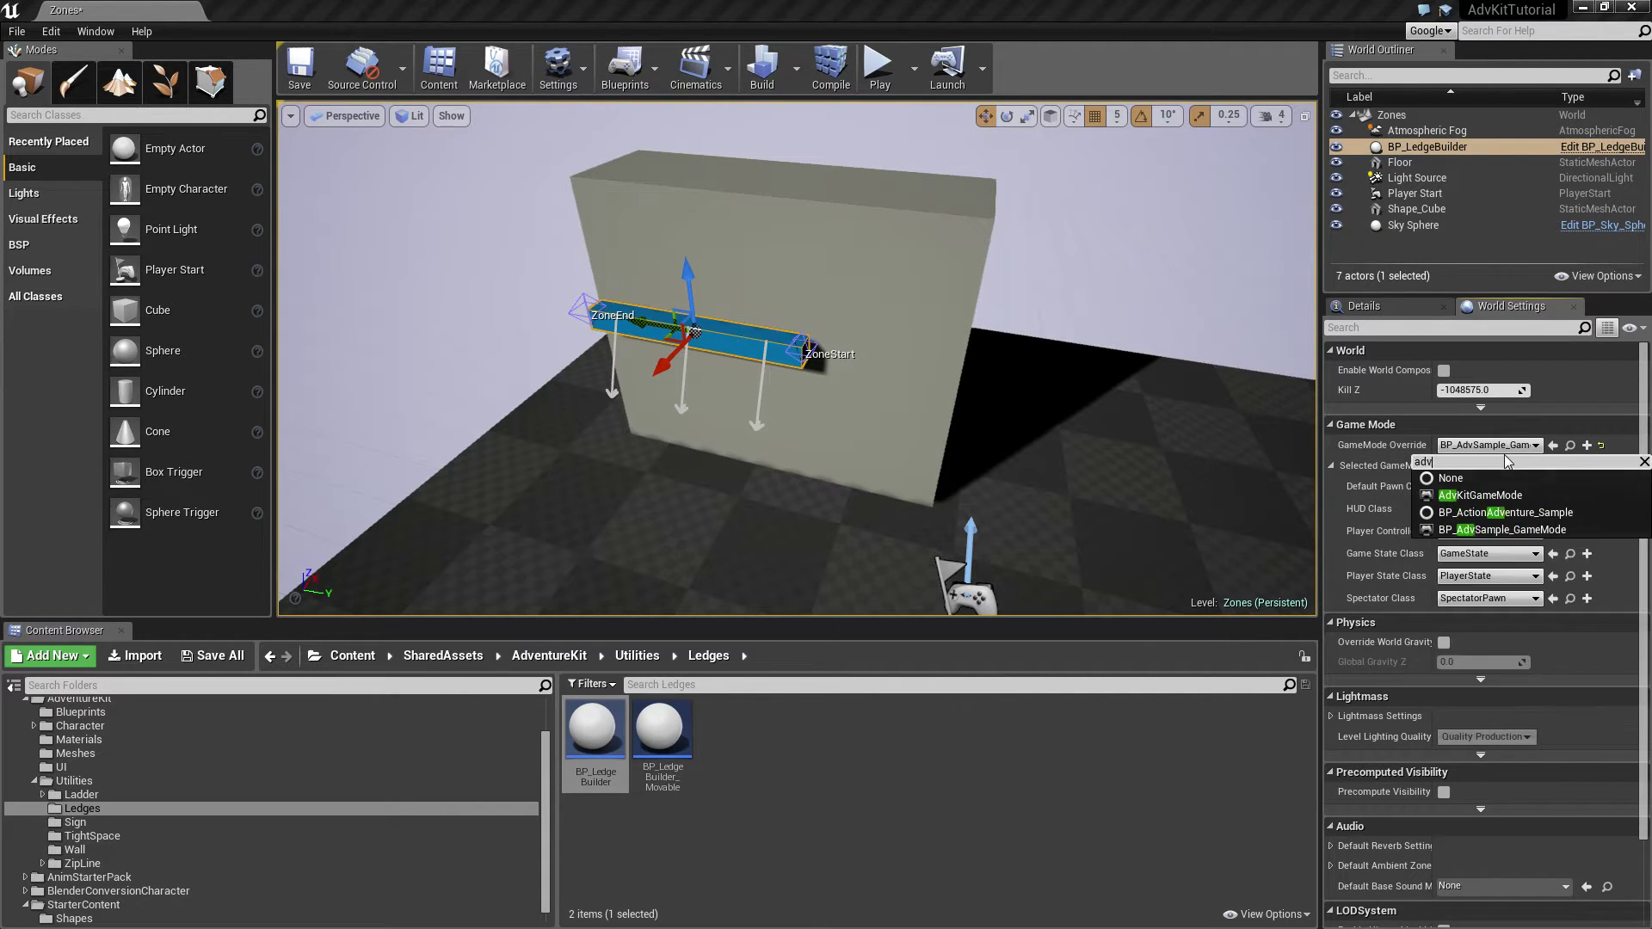
{"action": "left_click", "coordinate": [1505, 529]}
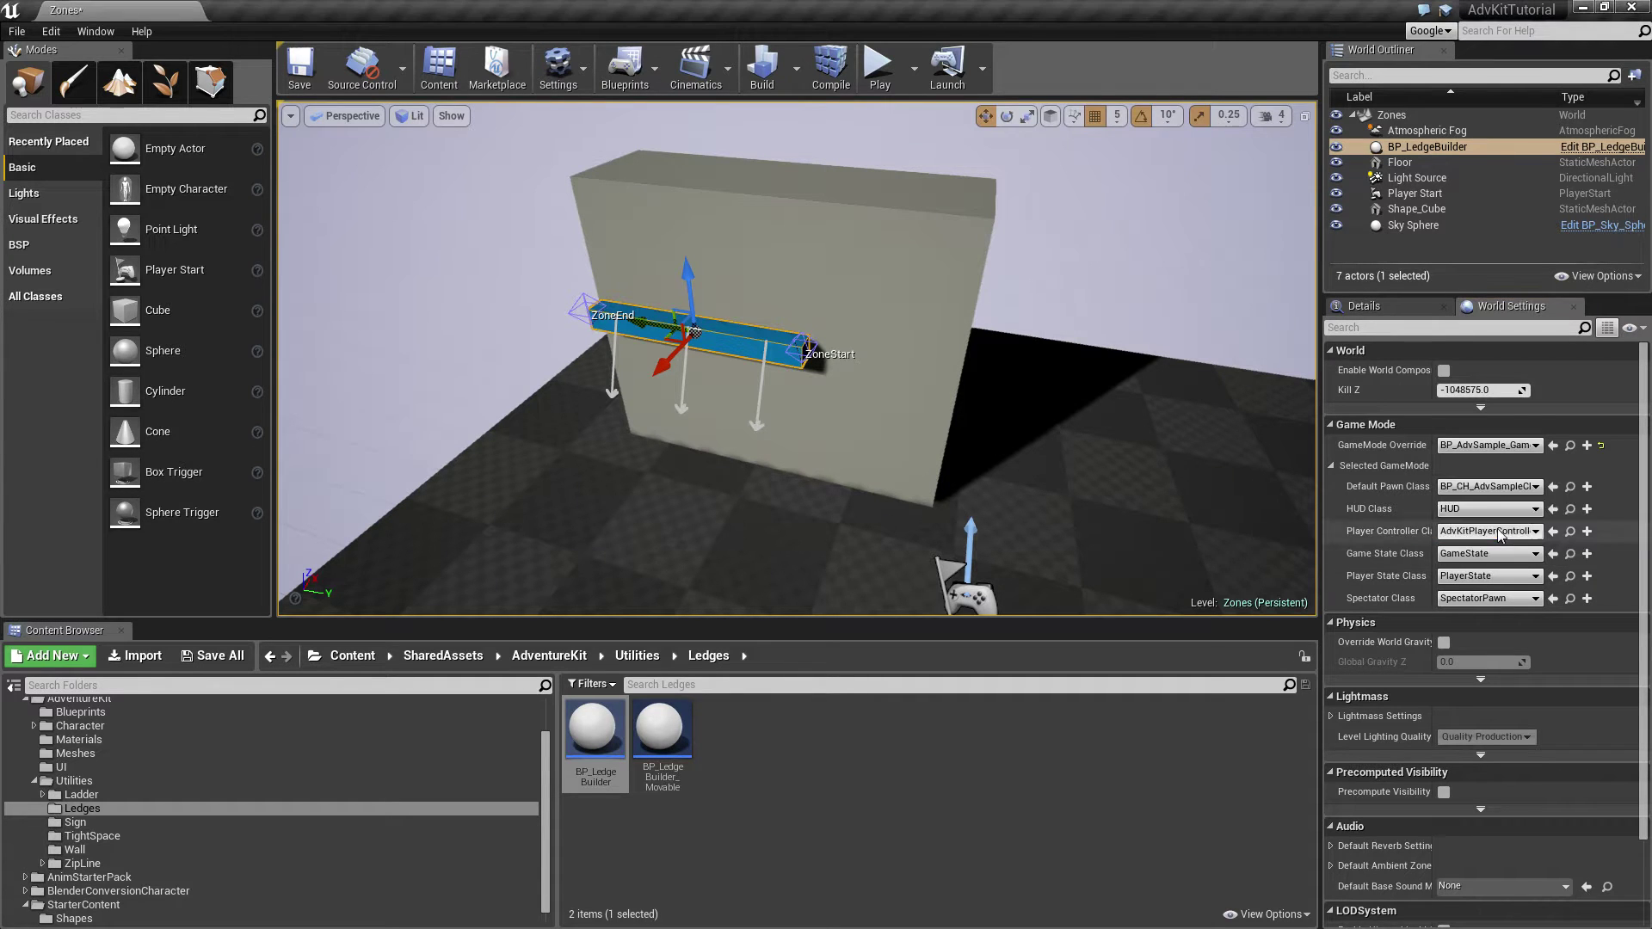
Step: Play the level and test grabbing the ledge, moving sideways along it and dropping off, and end the play session
{"action": "left_click", "coordinate": [878, 67]}
{"action": "key", "text": "space"}
{"action": "key", "text": "a"}
{"action": "key", "text": "d"}
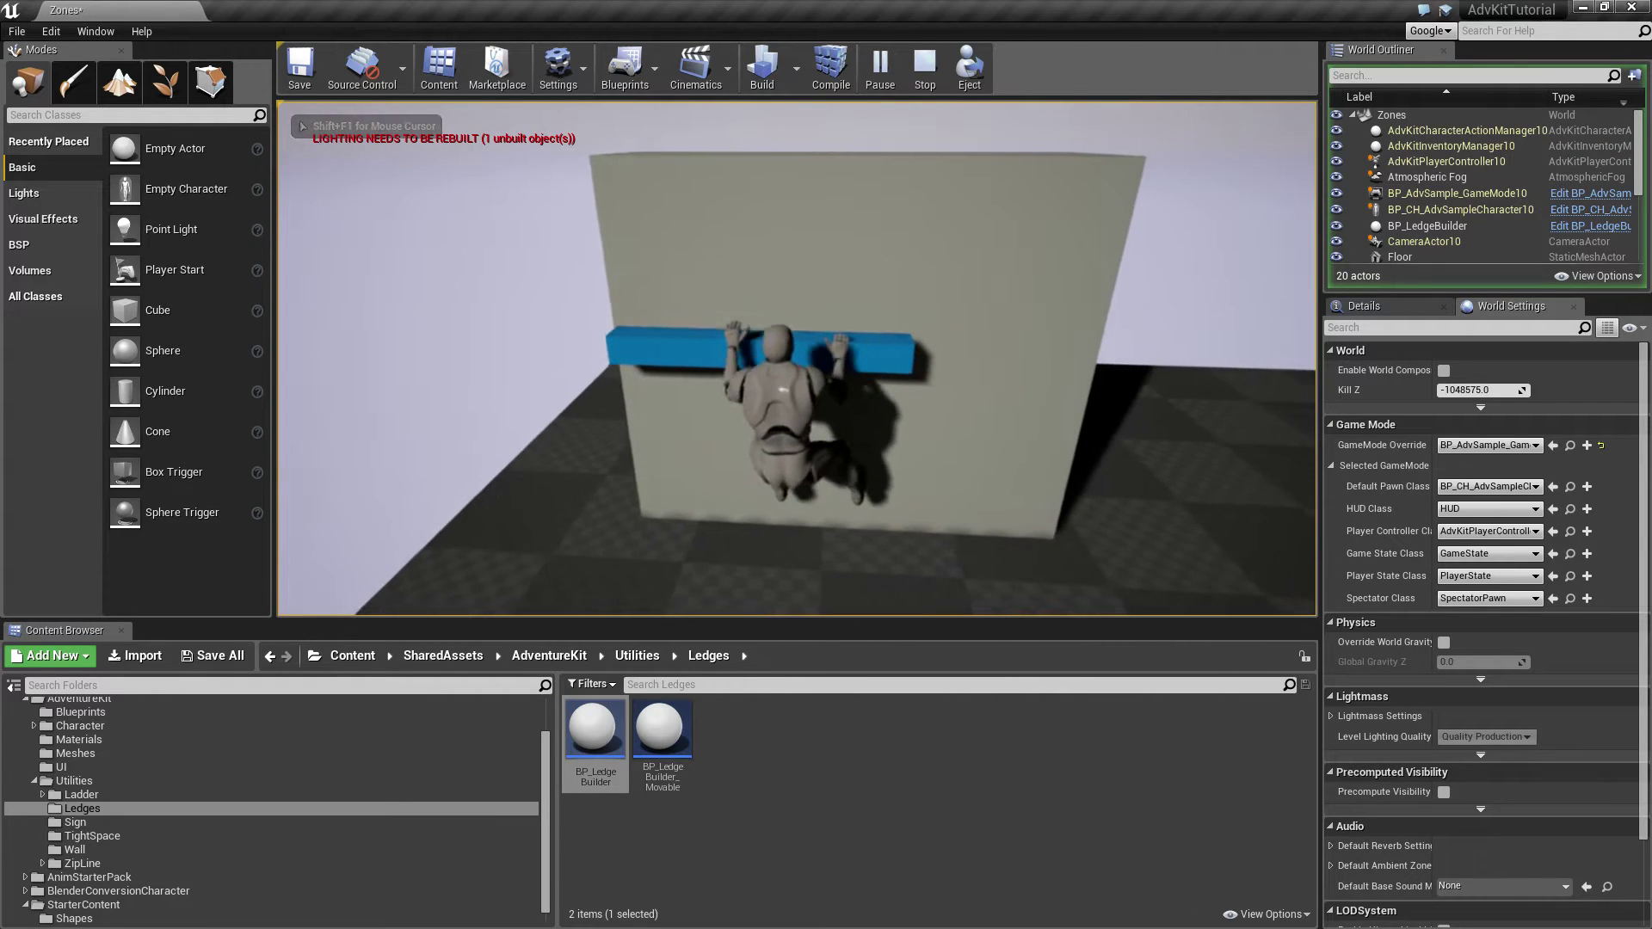
{"action": "key", "text": "s"}
{"action": "key", "text": "a"}
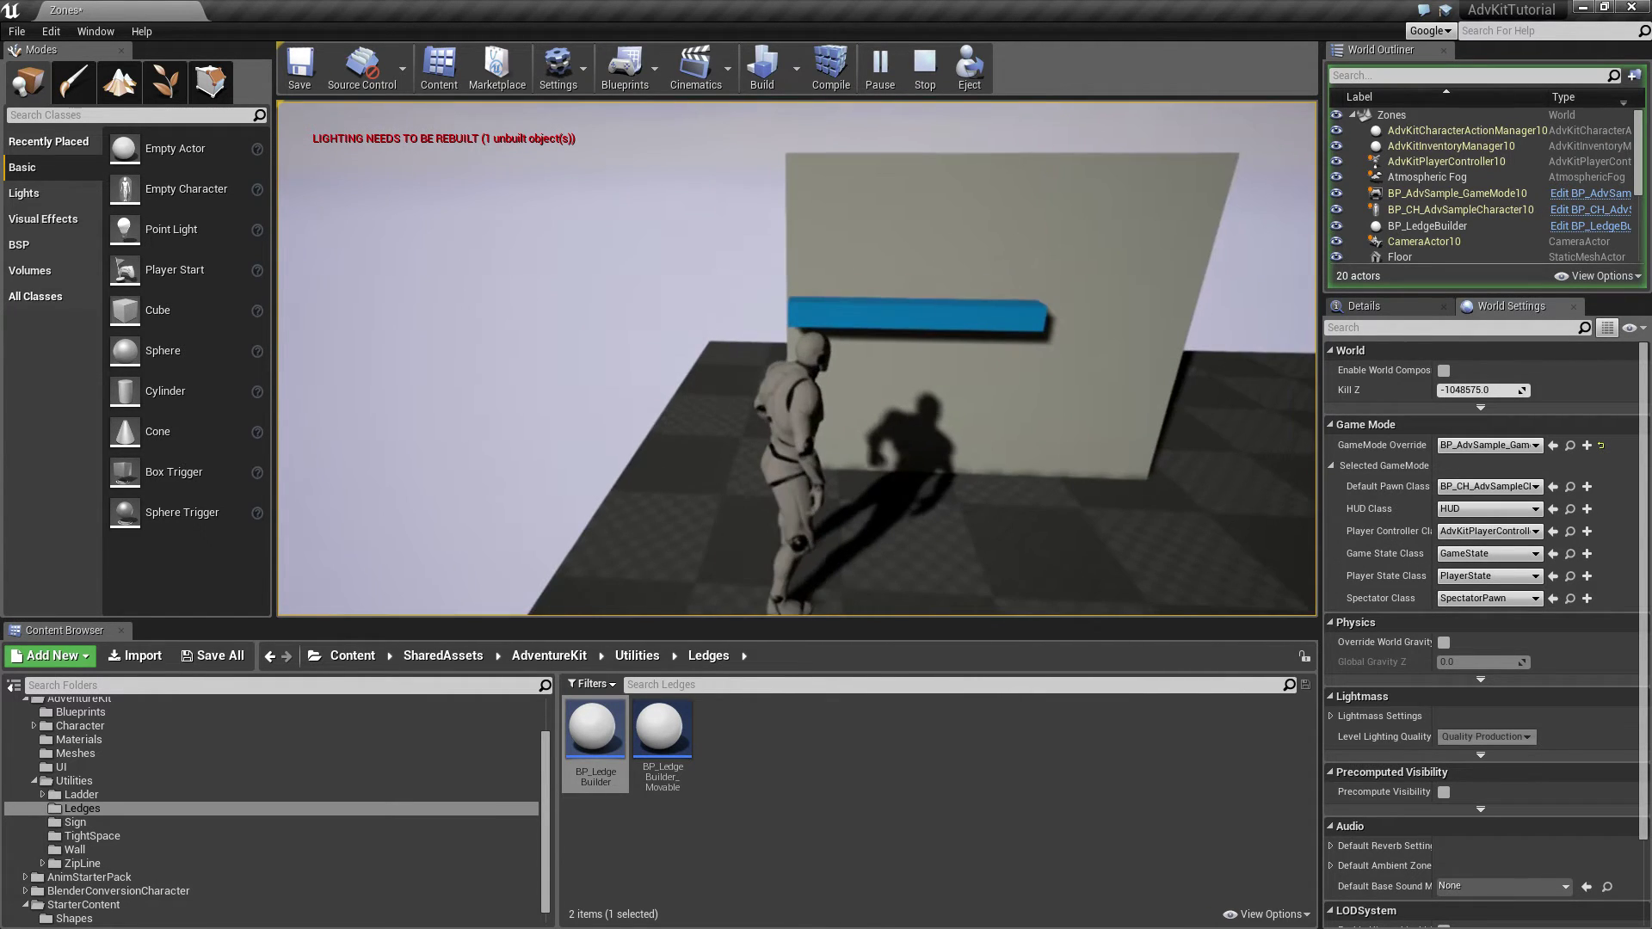
{"action": "key", "text": "Escape"}
Step: Widen the wall cube so it extends farther beyond the ledge's ZoneStart end
{"action": "middle_click_drag", "start_coordinate": [828, 429], "coordinate": [828, 353]}
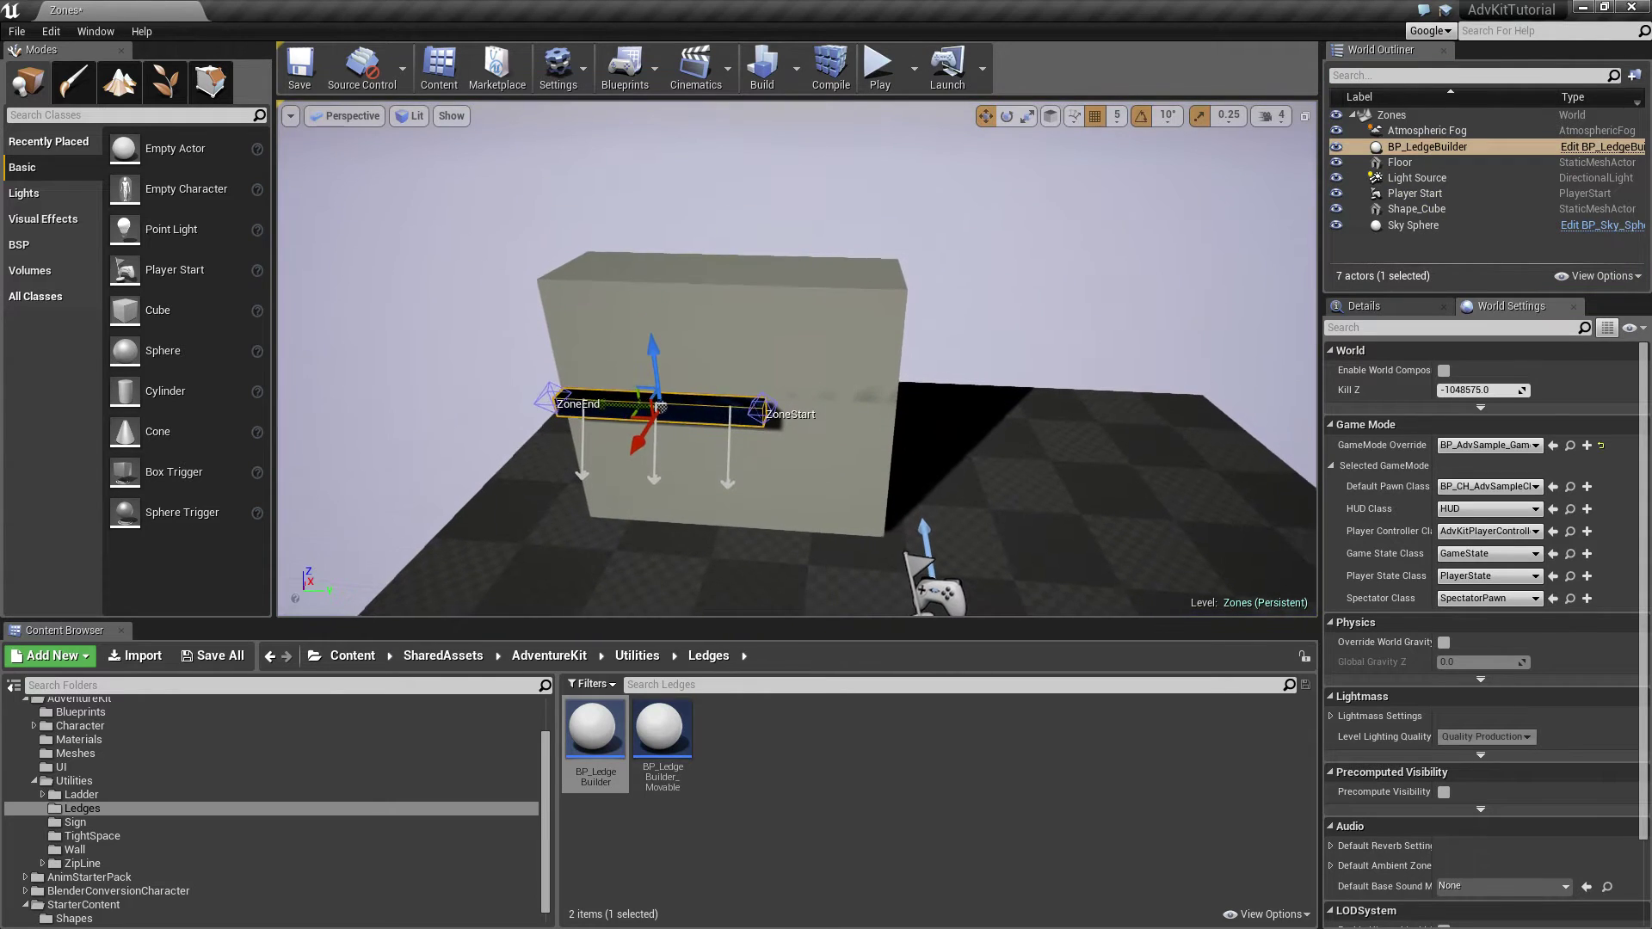
{"action": "left_click", "coordinate": [829, 428]}
{"action": "key", "text": "space"}
{"action": "key", "text": "space"}
{"action": "left_click_drag", "start_coordinate": [804, 500], "coordinate": [838, 505]}
{"action": "key", "text": "space"}
Step: Duplicate the ledge along the wall, leaving a jumpable gap between the original and the copy
{"action": "left_click", "coordinate": [660, 407]}
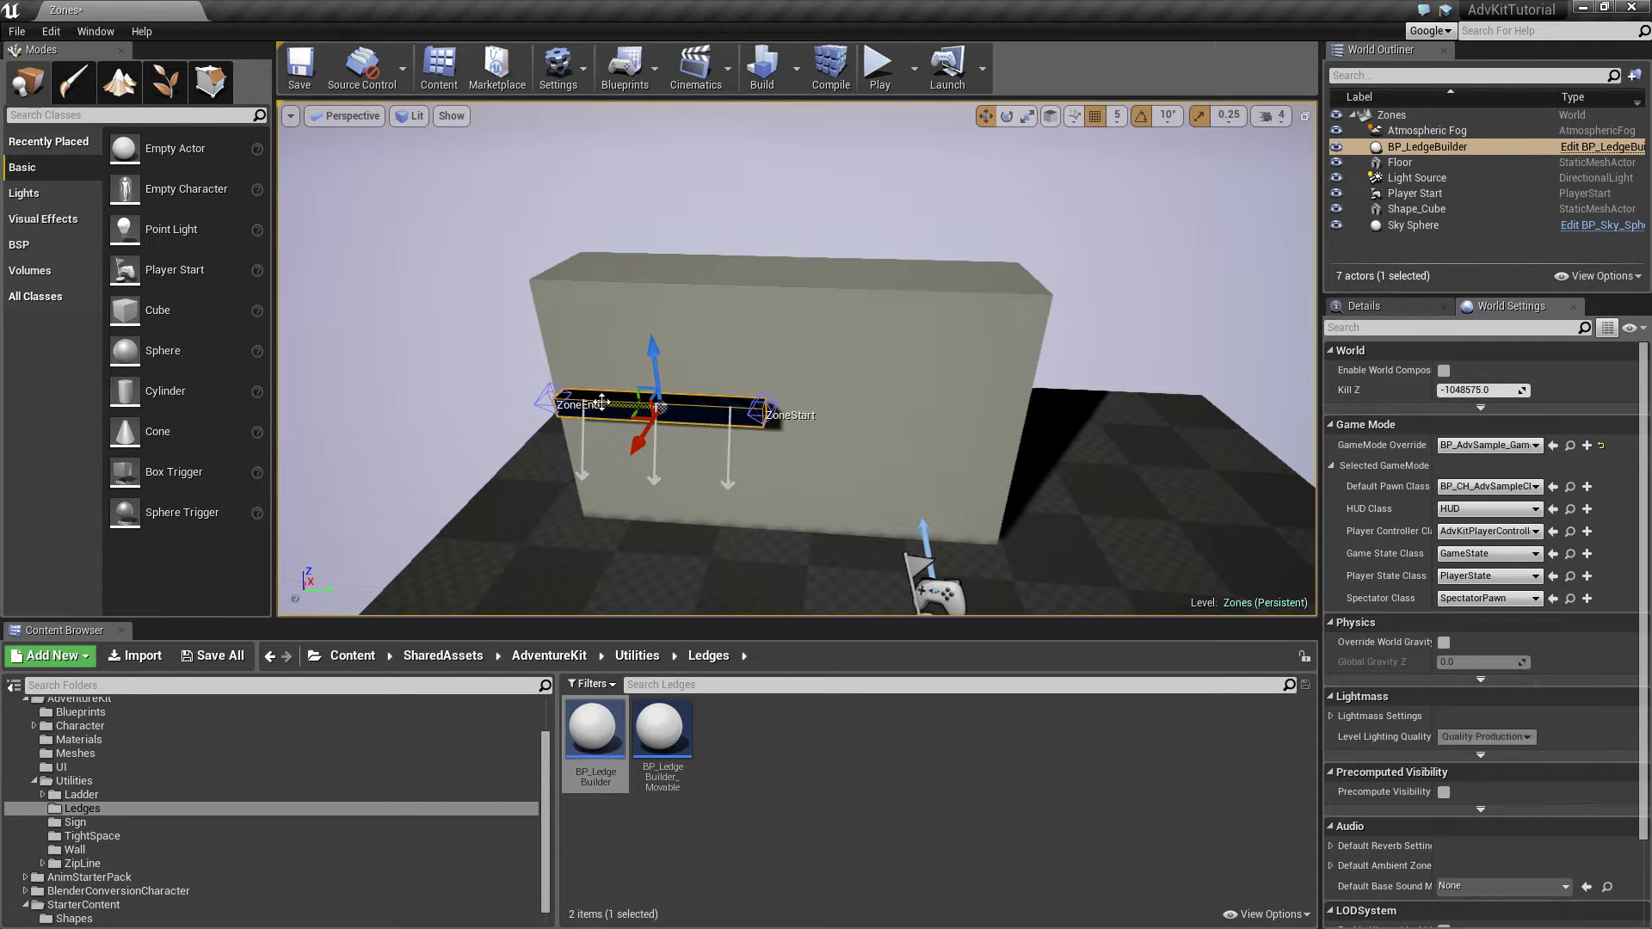
{"action": "left_click_drag", "start_coordinate": [602, 402], "coordinate": [796, 418], "text": "alt"}
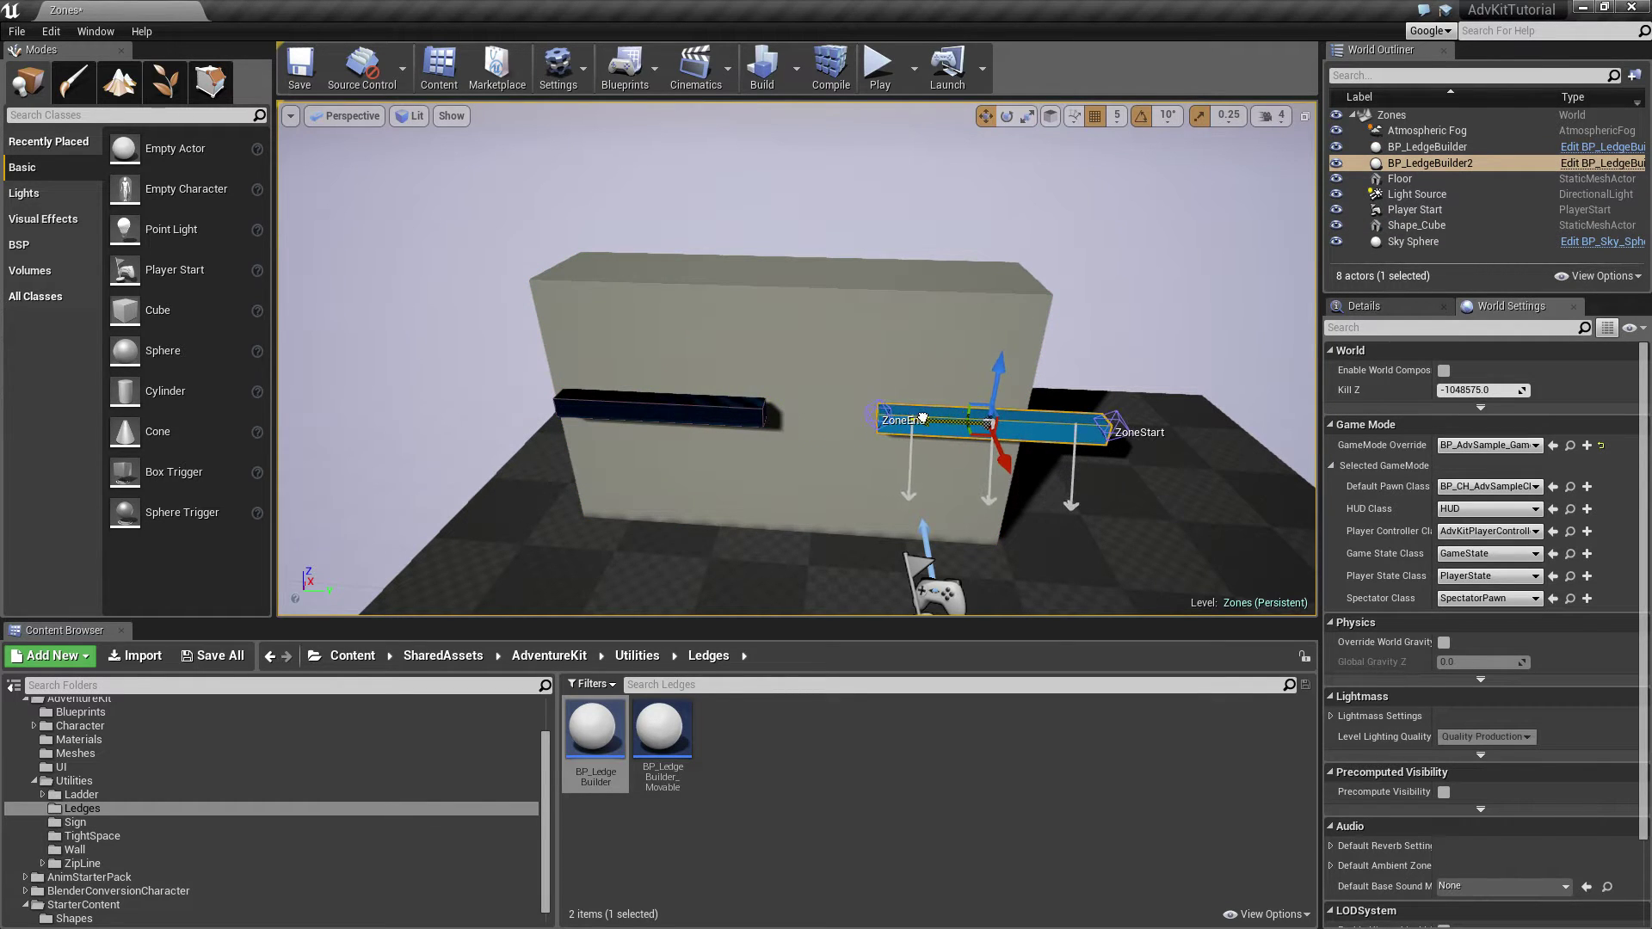
{"action": "left_click", "coordinate": [668, 416]}
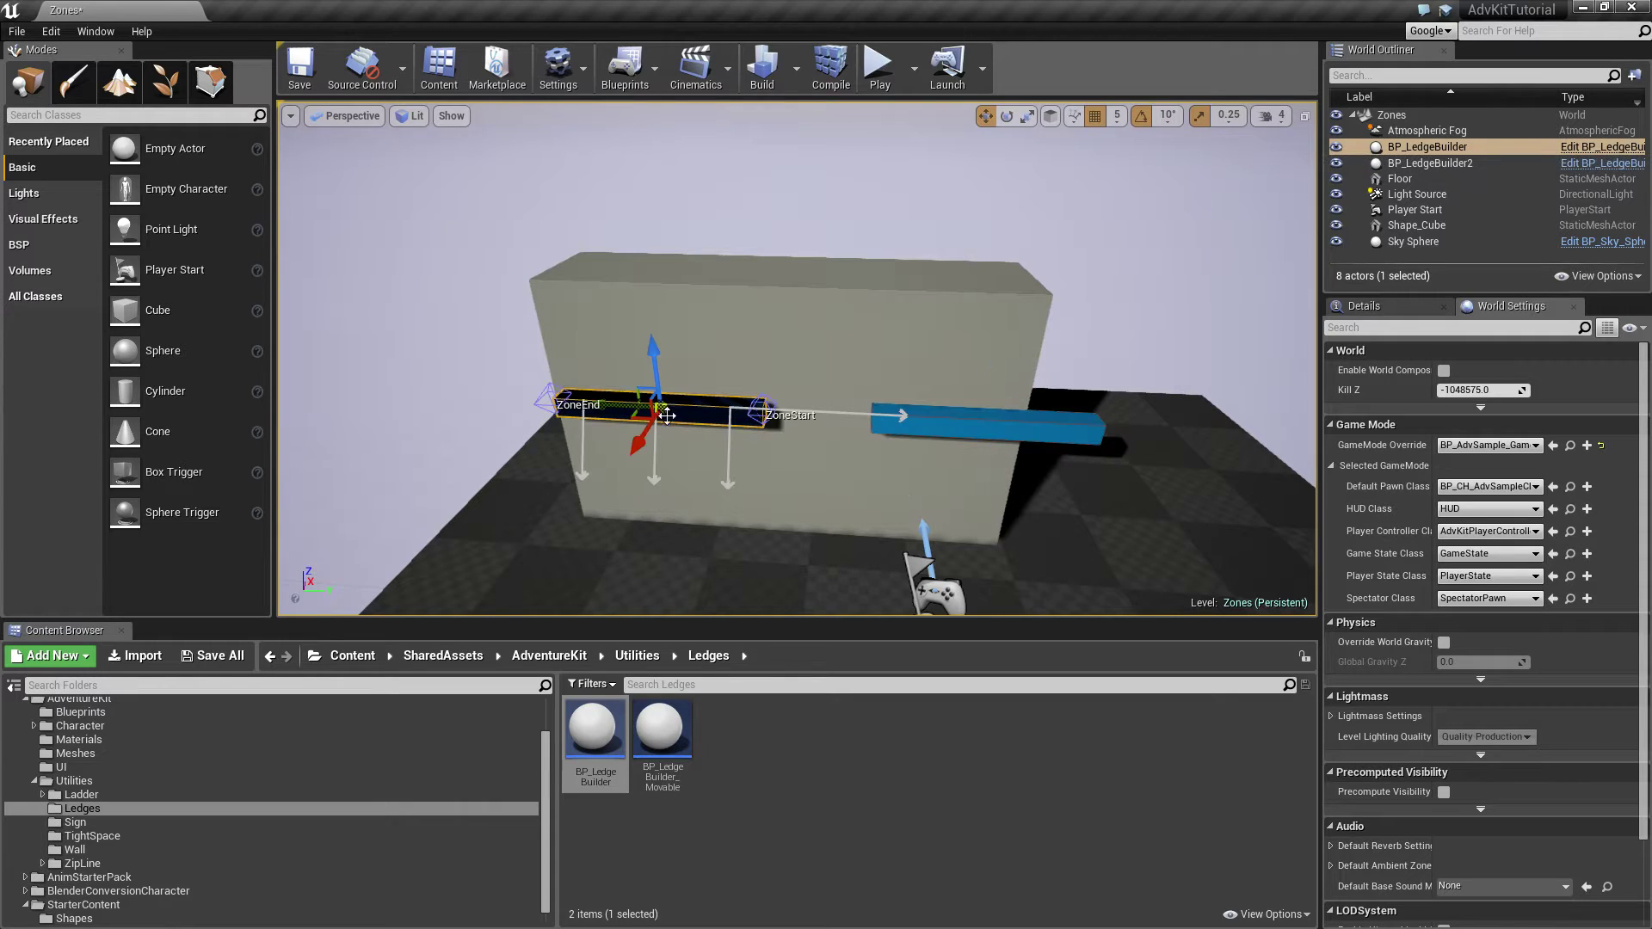
{"action": "left_click_drag", "start_coordinate": [644, 438], "coordinate": [646, 440]}
Step: Play the level, test jumping from the first ledge across the gap to the second, and end the play session
{"action": "left_click", "coordinate": [878, 66]}
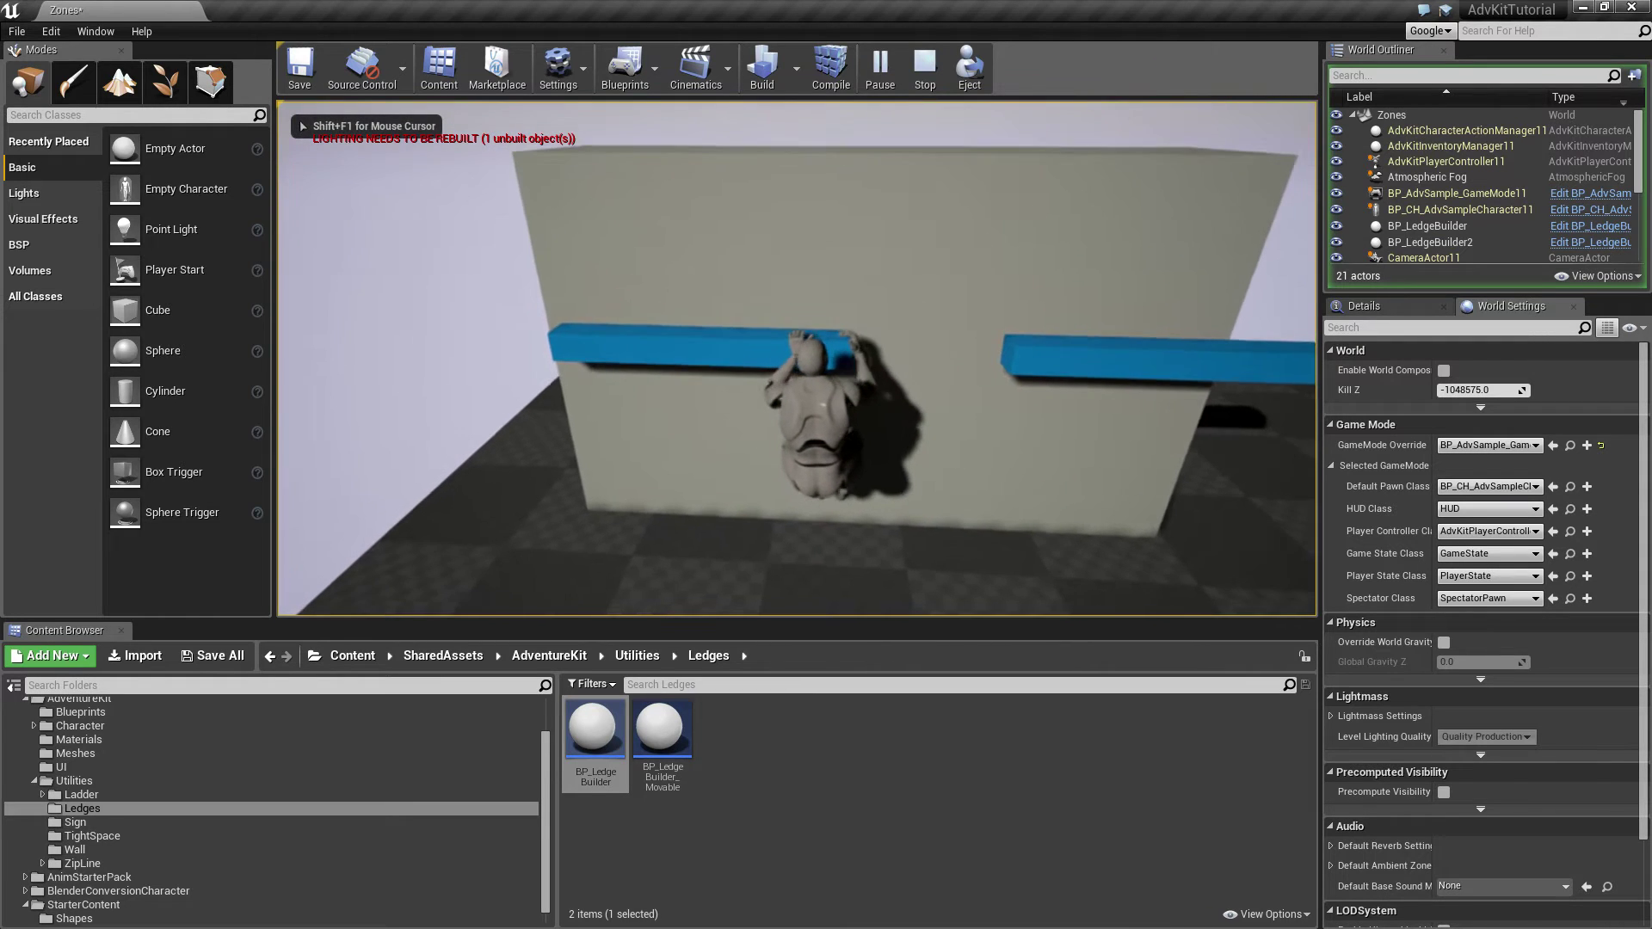
{"action": "key", "text": "d"}
{"action": "key", "text": "space"}
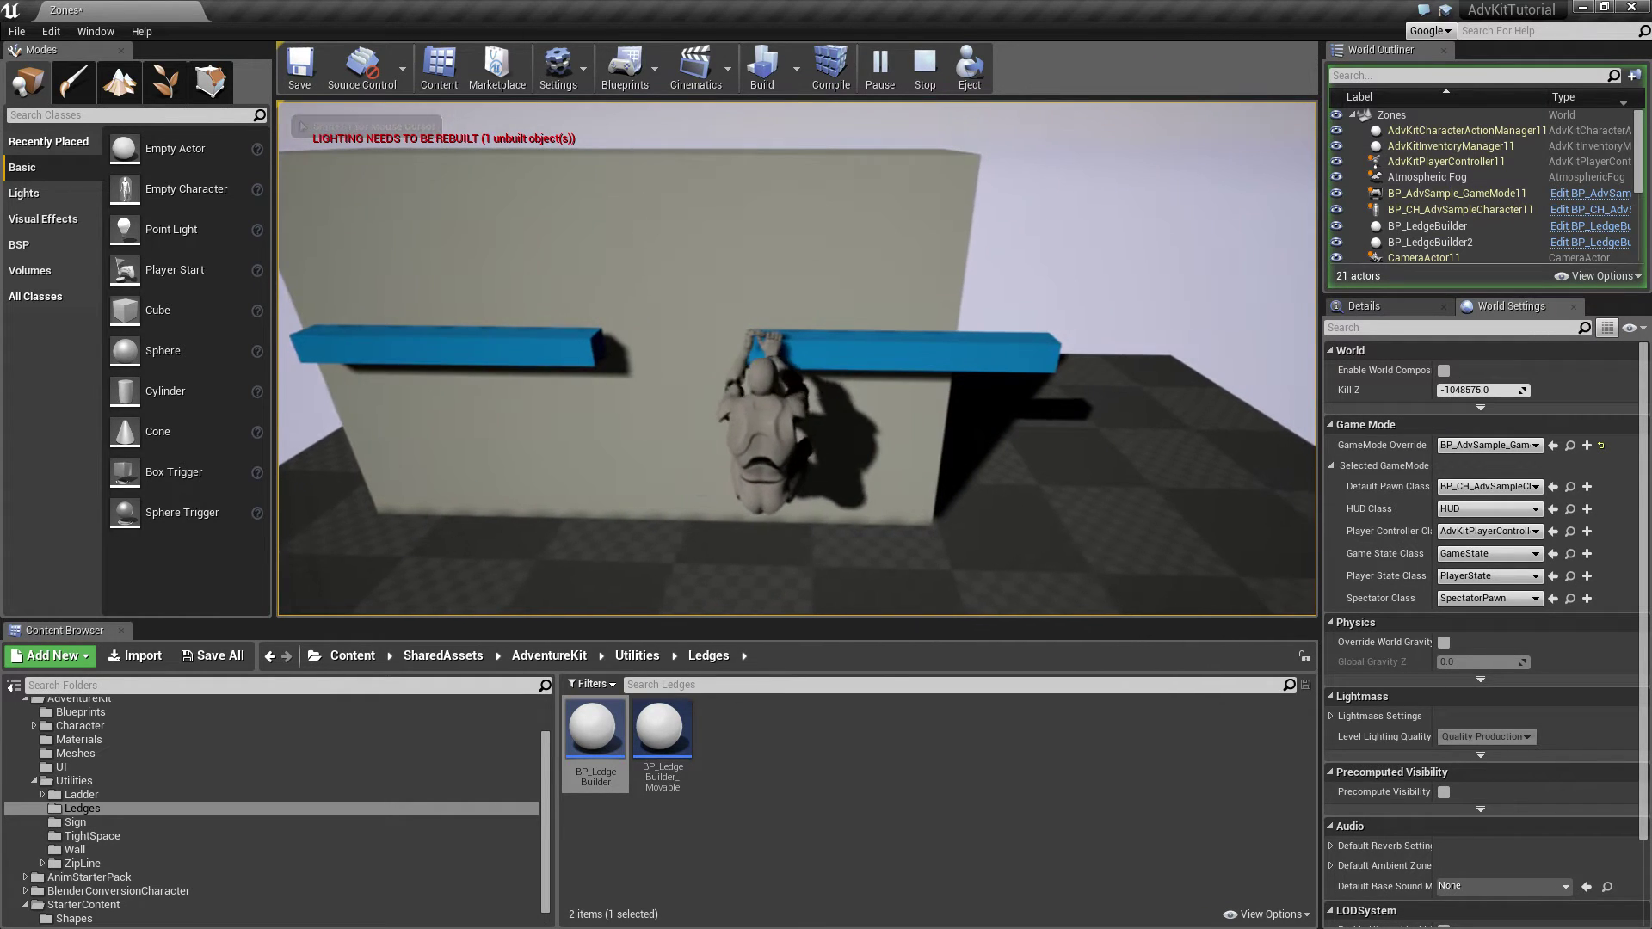
{"action": "key", "text": "Escape"}
Step: Duplicate the second ledge perpendicular to the wall and move the copy to its outer end, forming an outward corner
{"action": "mouse_move", "coordinate": [867, 333]}
{"action": "right_mouse_down"}
{"action": "mouse_move", "coordinate": [867, 379]}
{"action": "mouse_move", "coordinate": [801, 379]}
{"action": "mouse_move", "coordinate": [867, 333]}
{"action": "right_mouse_up"}
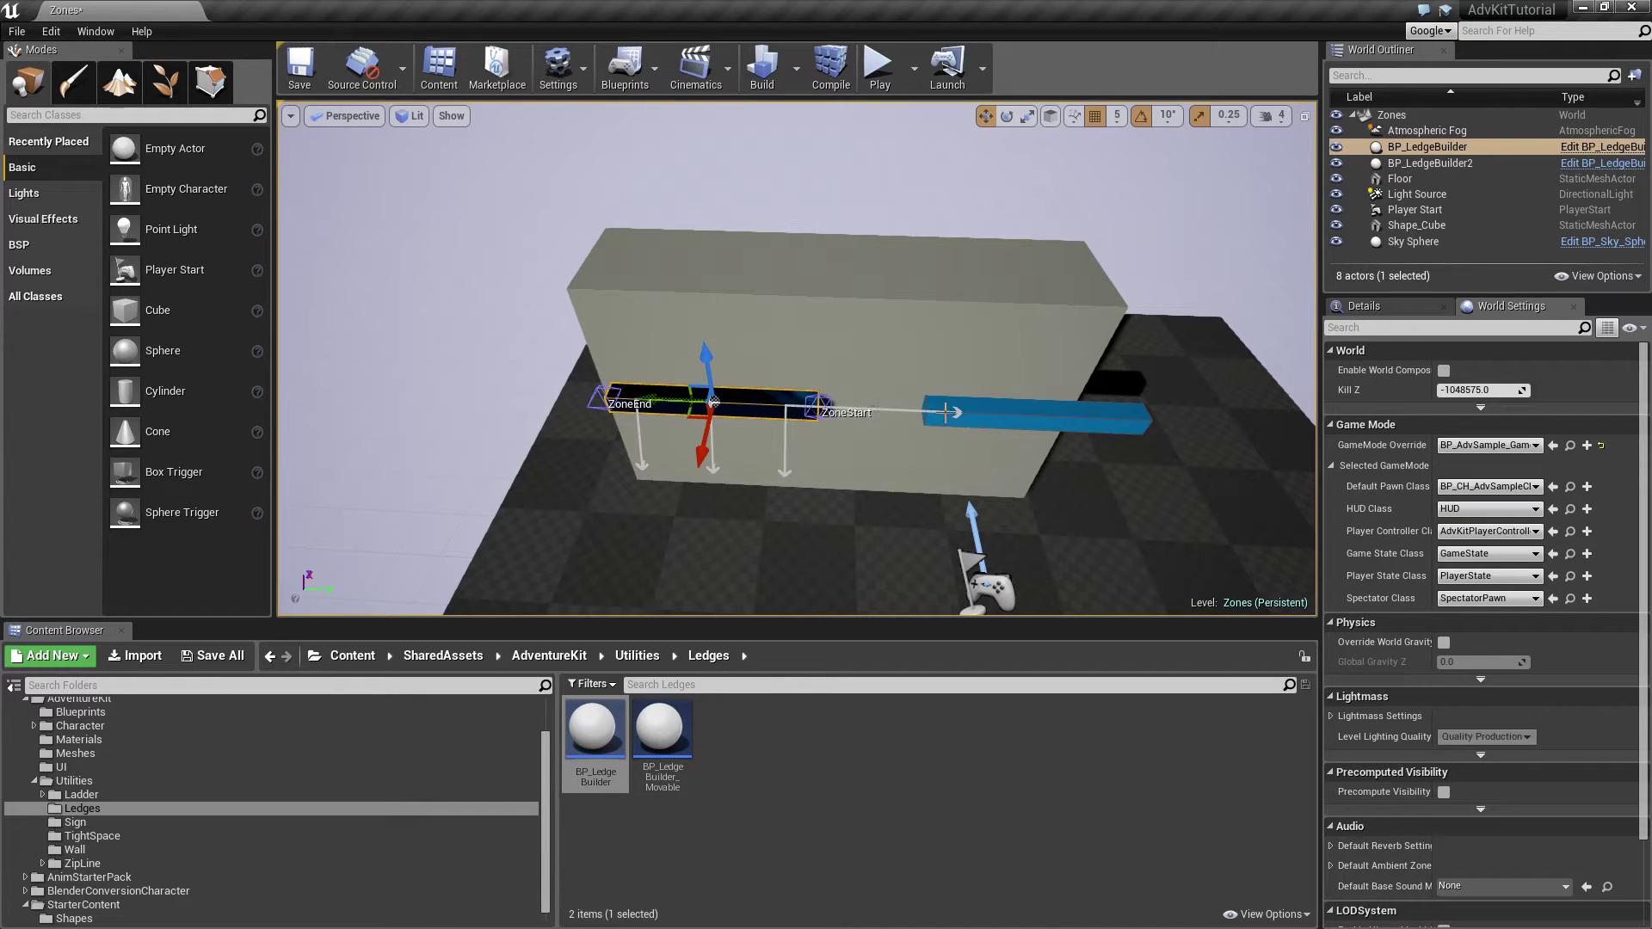
{"action": "key", "text": "w"}
{"action": "right_click_drag", "start_coordinate": [810, 430], "coordinate": [882, 449]}
{"action": "key", "text": "d"}
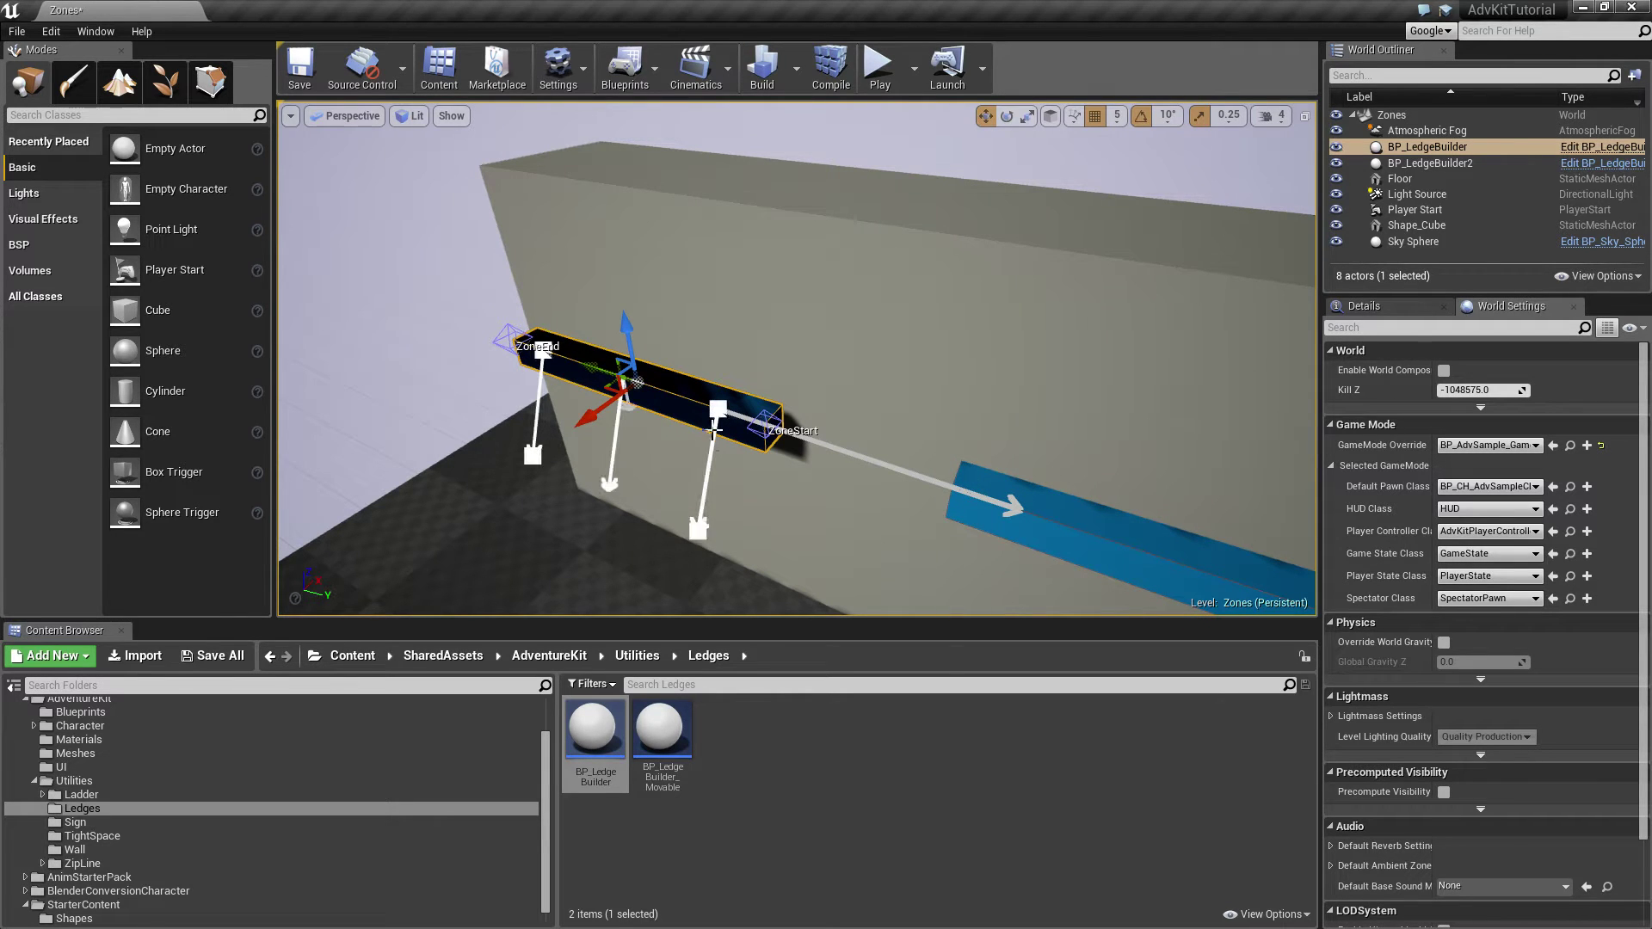
{"action": "key", "text": "s"}
{"action": "right_click_drag", "start_coordinate": [871, 493], "coordinate": [891, 491]}
{"action": "left_click", "coordinate": [820, 432]}
{"action": "key", "text": "e"}
{"action": "left_click_drag", "start_coordinate": [753, 475], "coordinate": [827, 475], "text": "alt"}
{"action": "key", "text": "w"}
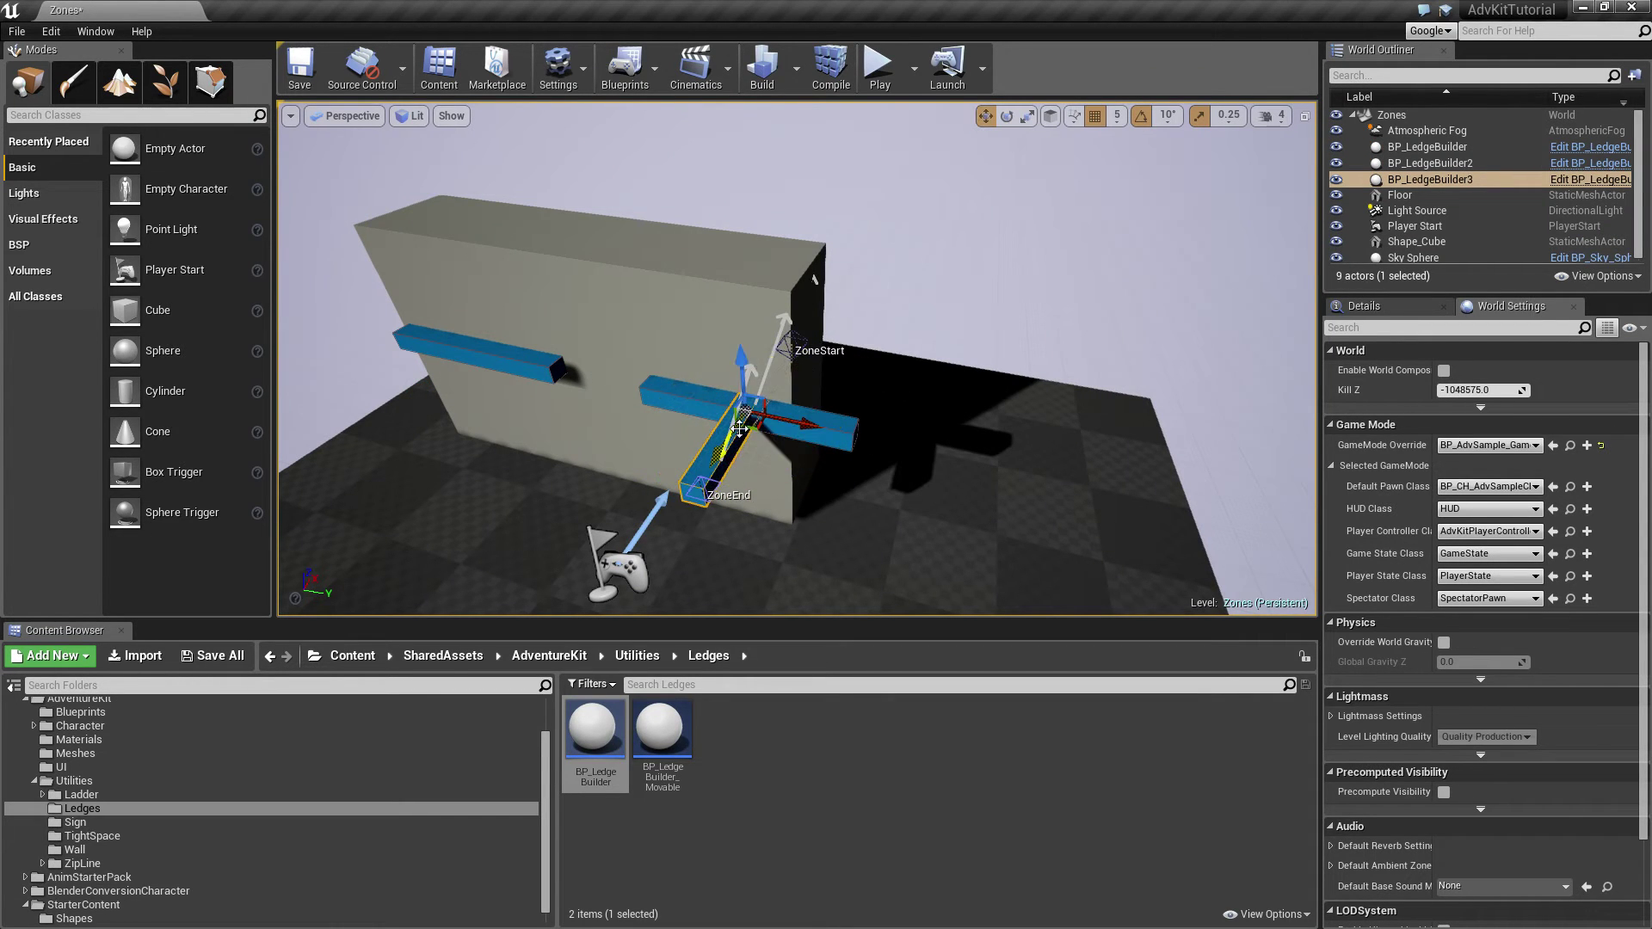
{"action": "left_click_drag", "start_coordinate": [753, 426], "coordinate": [901, 379]}
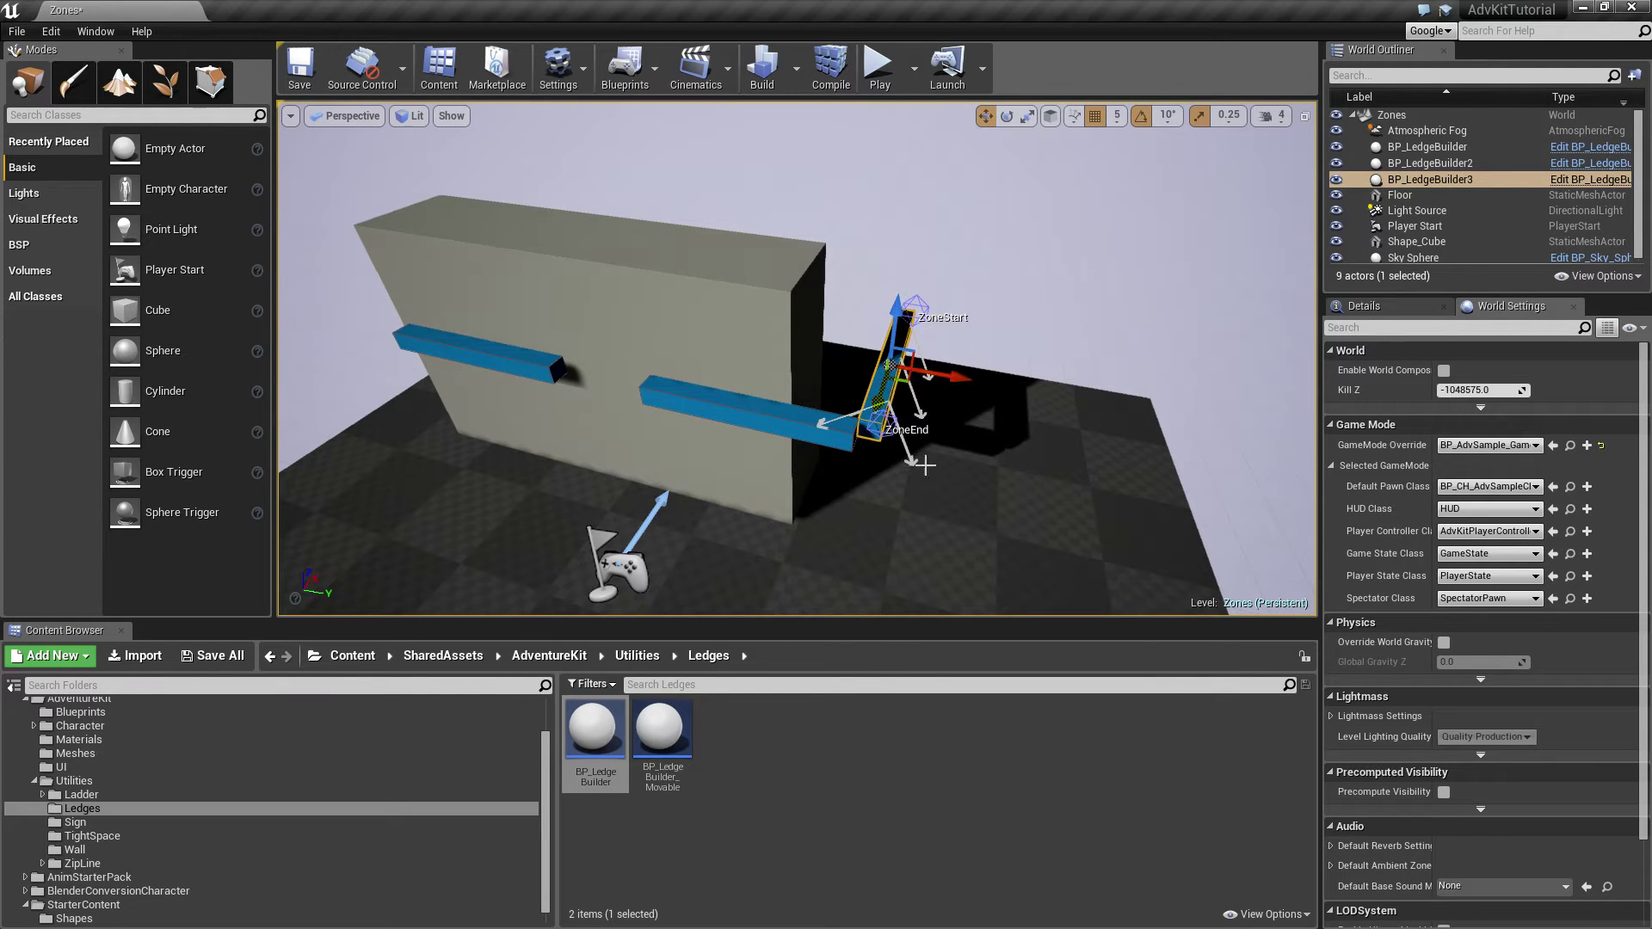
Step: Duplicate the first ledge perpendicular to the wall and move the copy to its ZoneEnd side, forming an inward corner
{"action": "right_click_drag", "start_coordinate": [918, 465], "coordinate": [748, 380]}
{"action": "left_click", "coordinate": [817, 397]}
{"action": "key", "text": "e"}
{"action": "left_click_drag", "start_coordinate": [956, 557], "coordinate": [1015, 555]}
{"action": "key", "text": "w"}
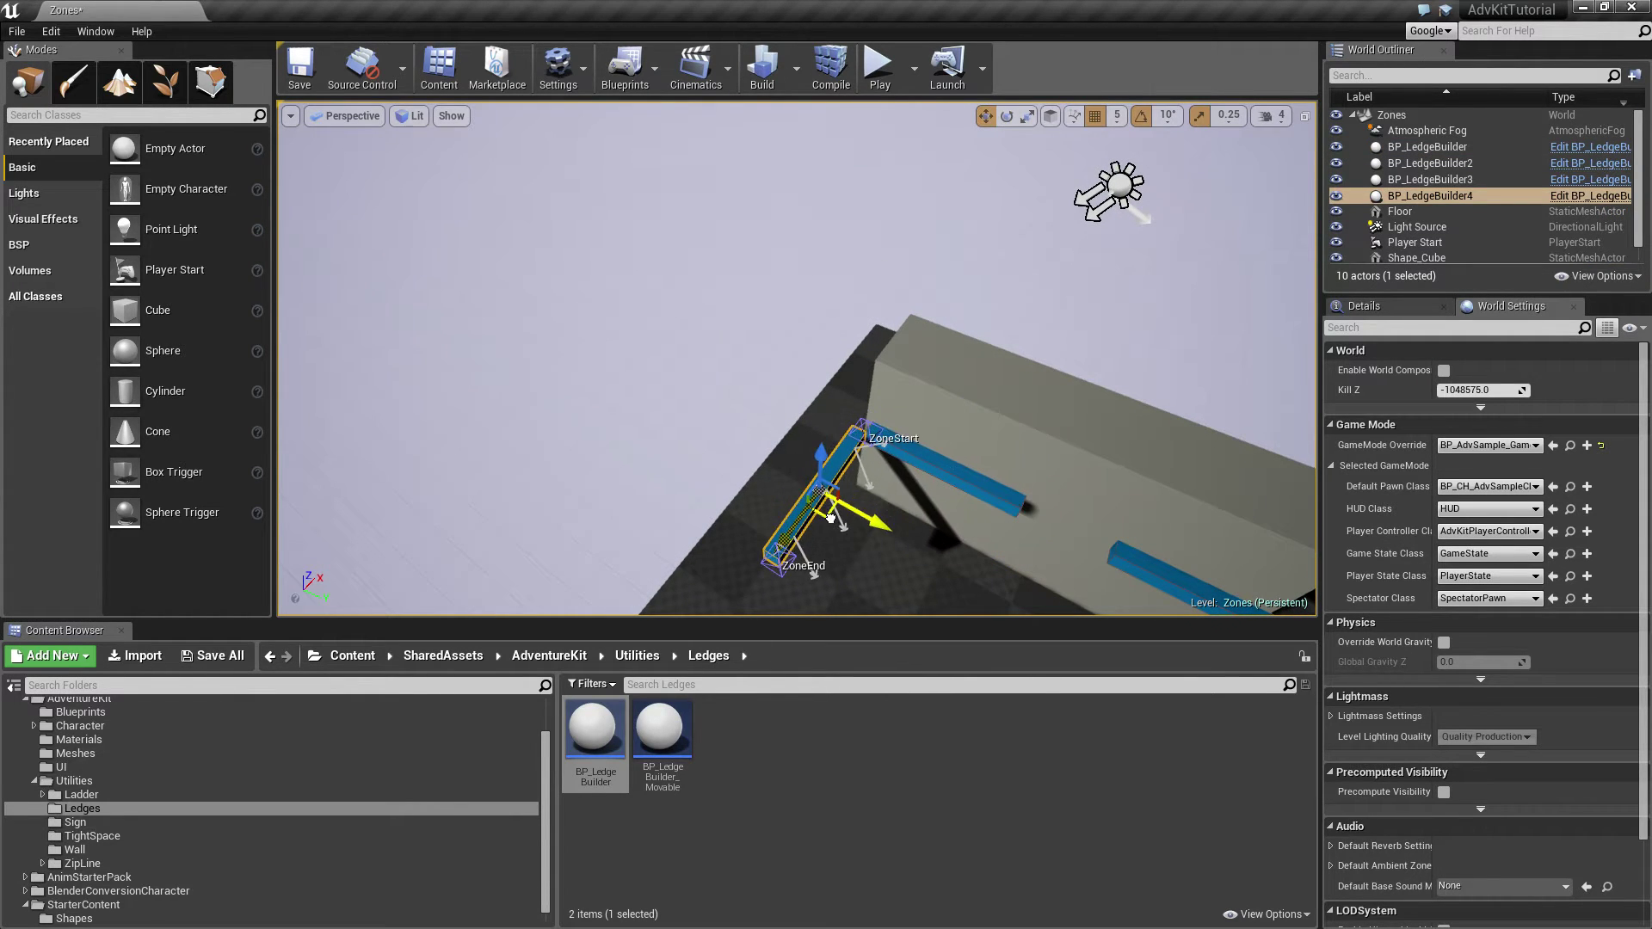
{"action": "right_click_drag", "start_coordinate": [830, 517], "coordinate": [731, 551]}
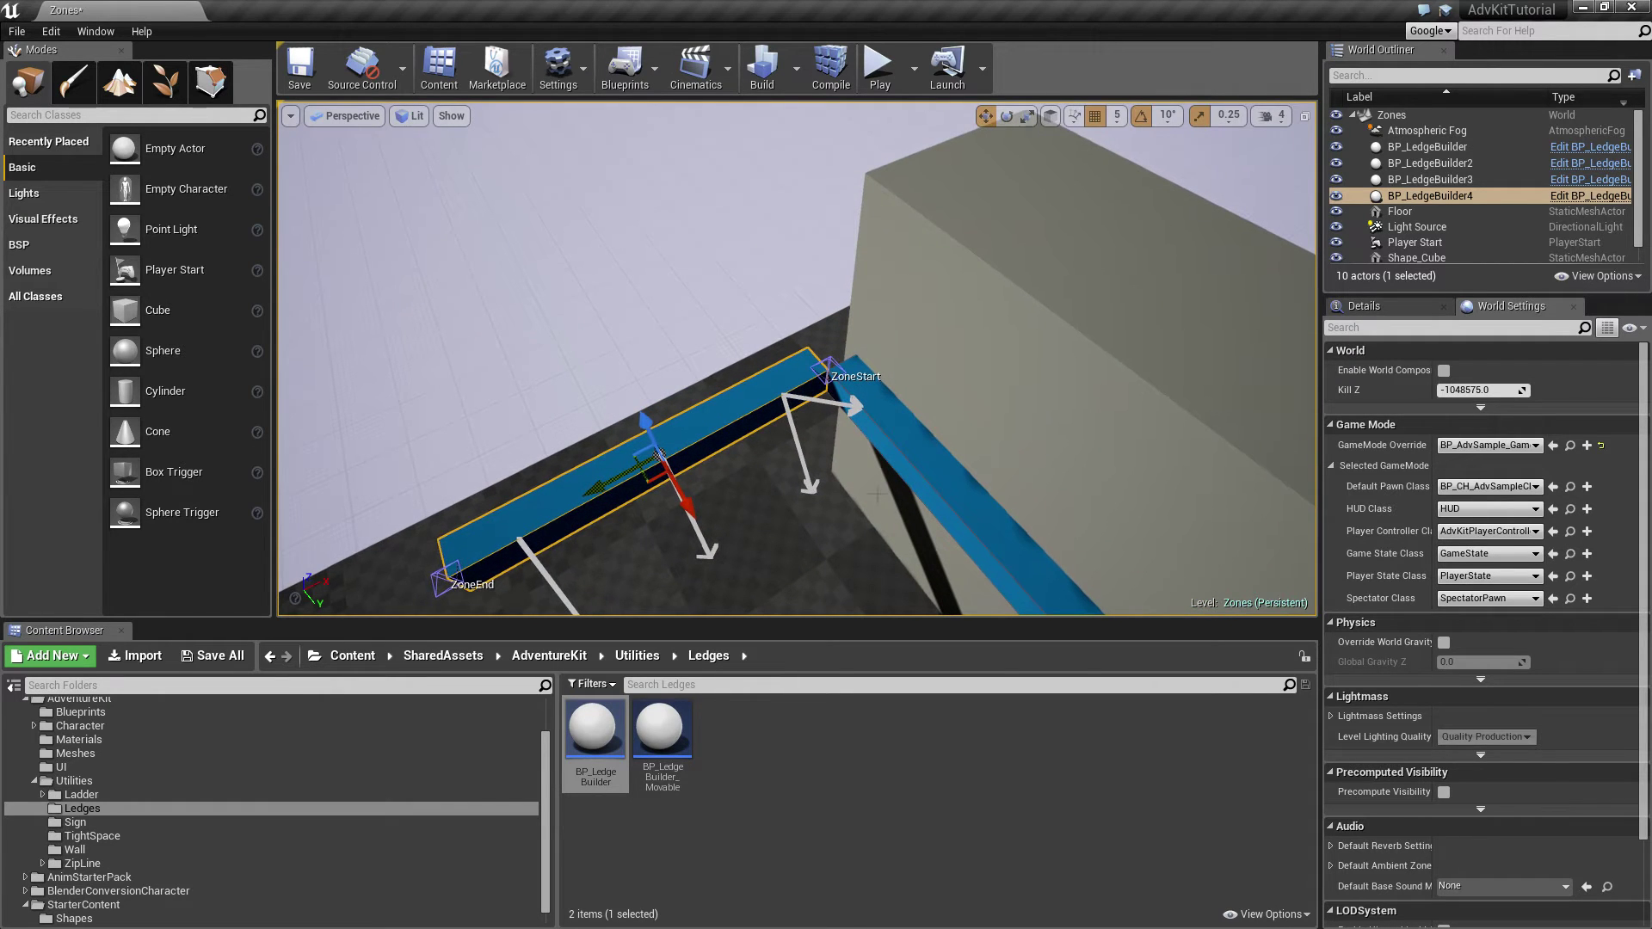
Step: Duplicate the first wall ledge straight up to near the wall's top edge
{"action": "right_click_drag", "start_coordinate": [877, 494], "coordinate": [793, 524]}
{"action": "left_click", "coordinate": [848, 299]}
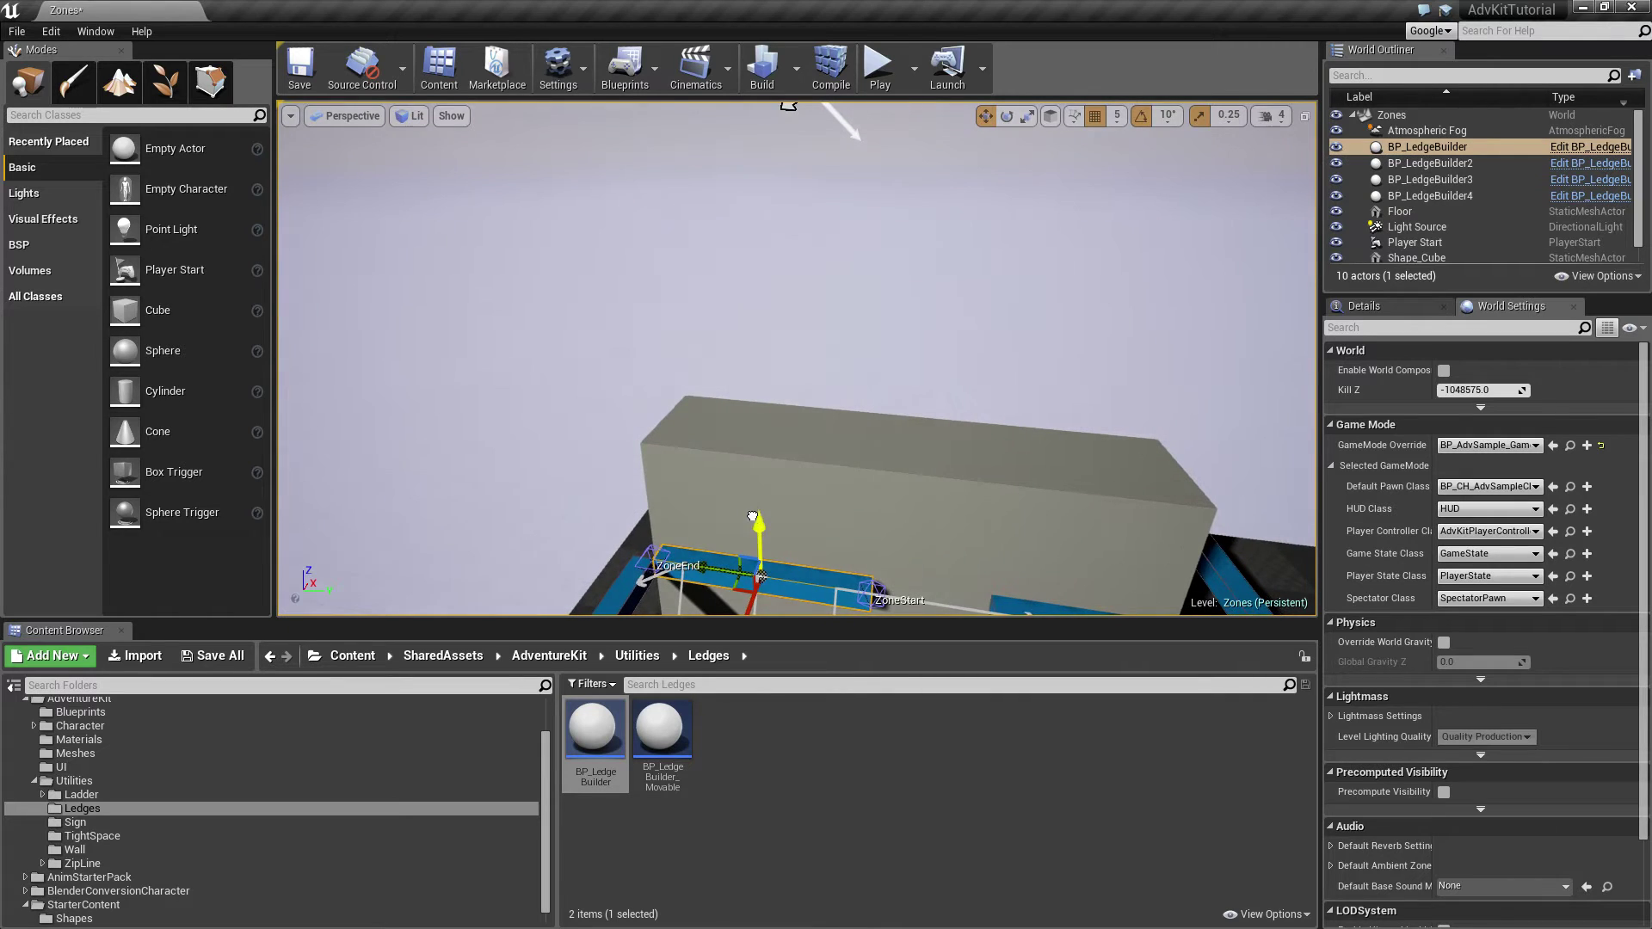
{"action": "left_click_drag", "start_coordinate": [753, 514], "coordinate": [744, 395], "text": "alt"}
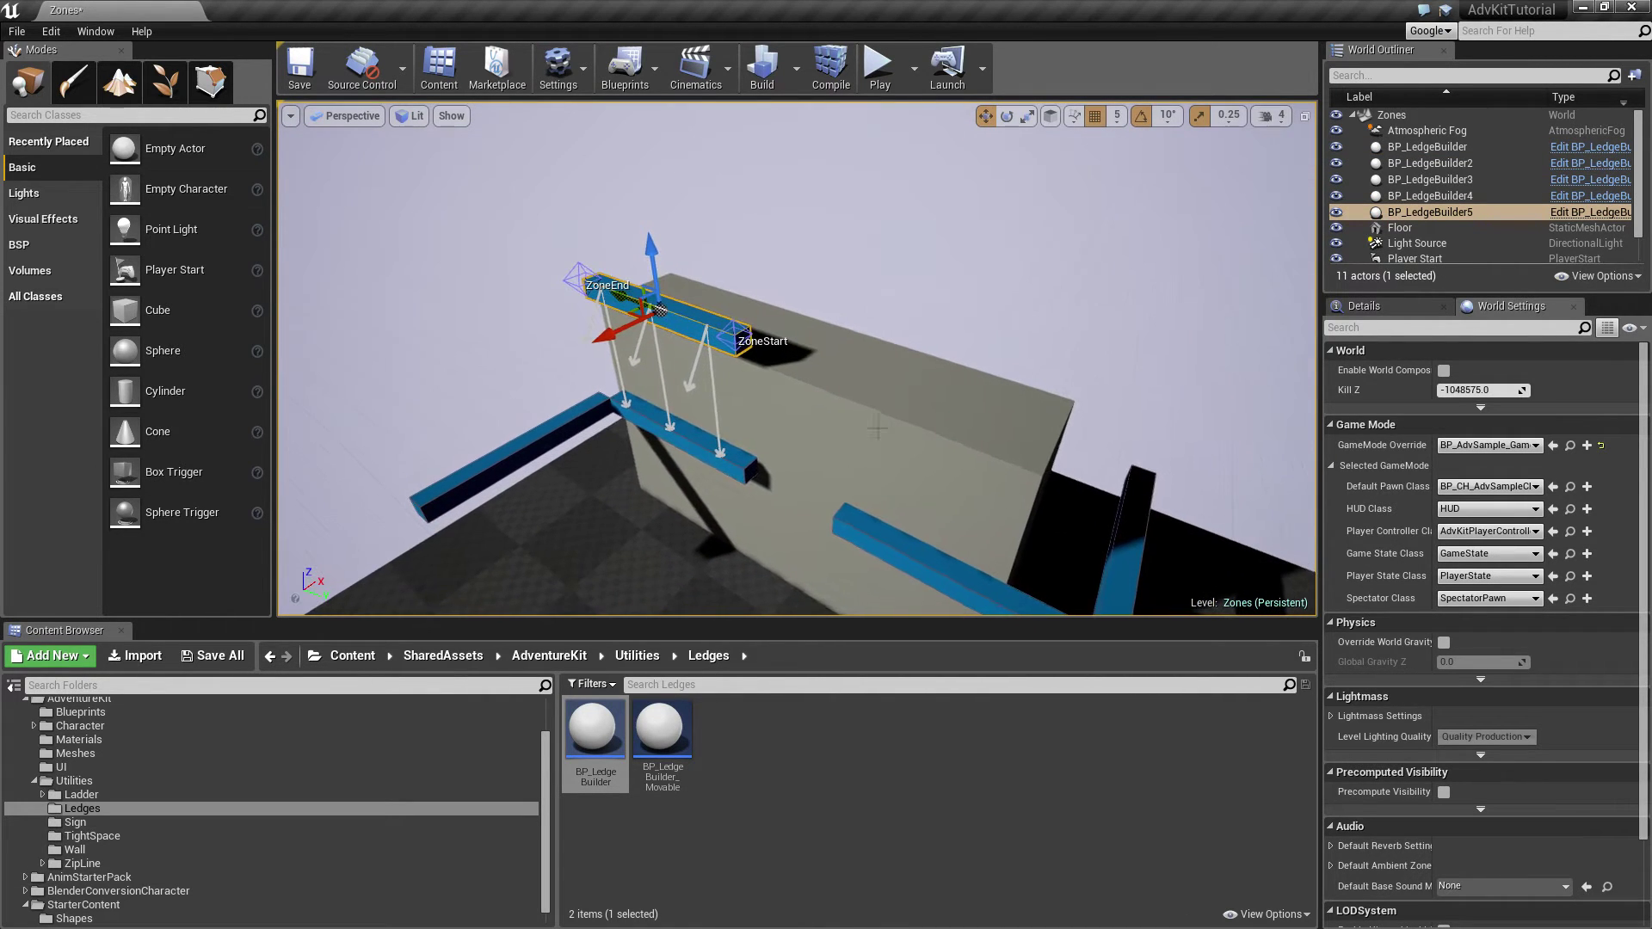
Step: Play the level and test jumping from the first wall ledge up to the ledge near the wall's top edge
{"action": "left_click", "coordinate": [879, 67]}
{"action": "key", "text": "w"}
{"action": "key", "text": "space"}
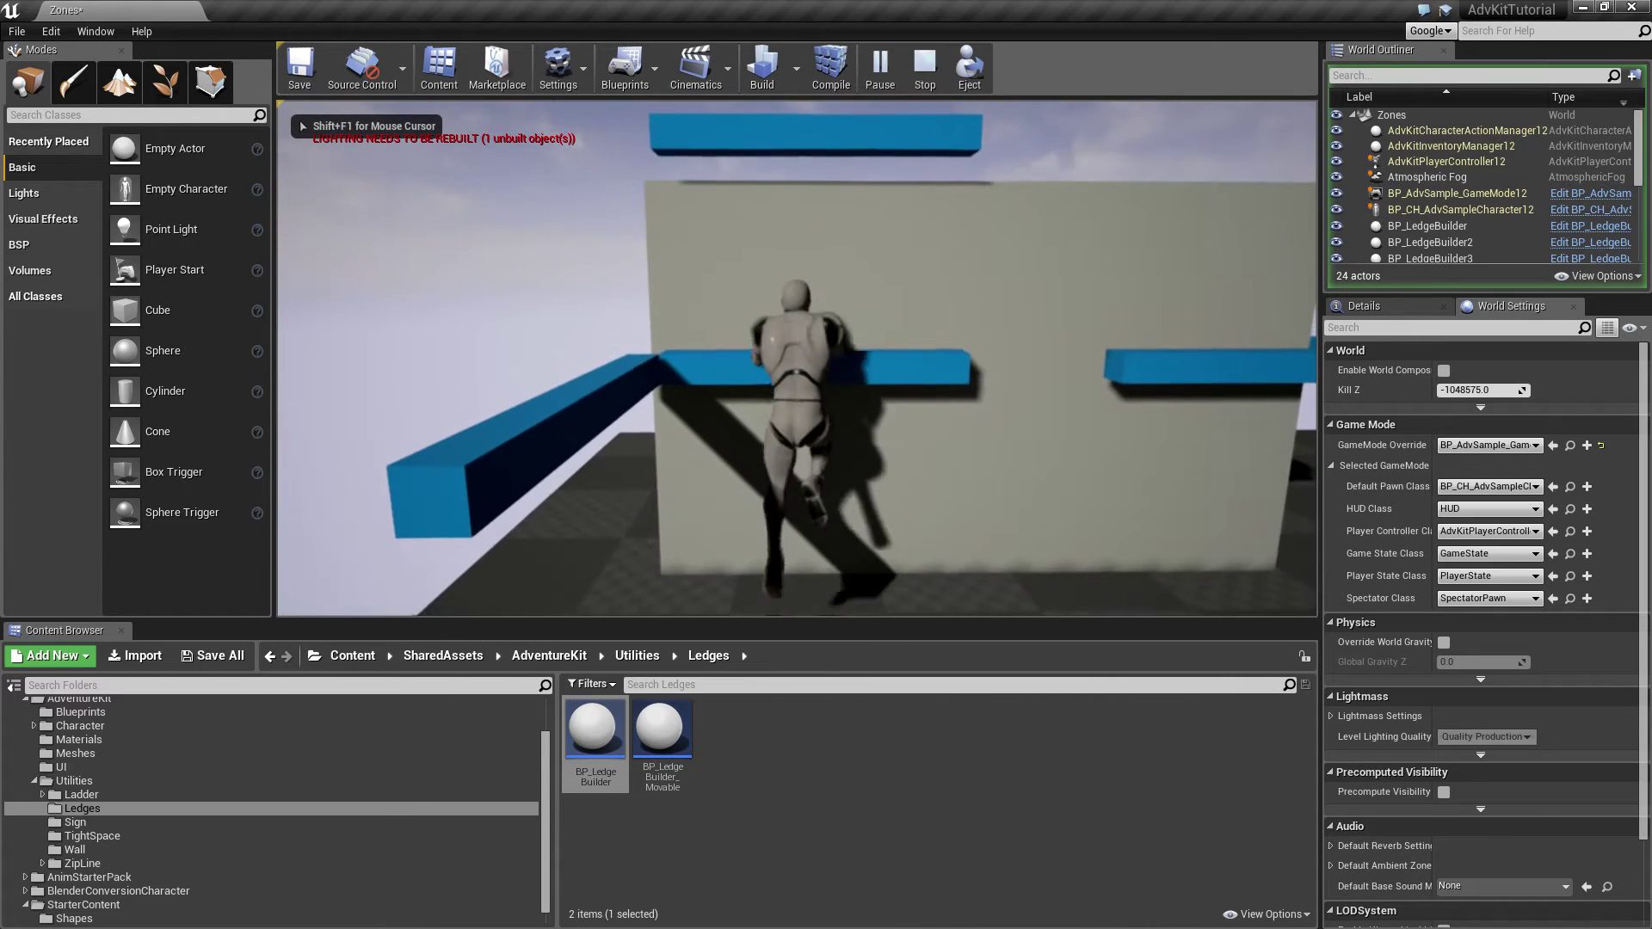
{"action": "key", "text": "space"}
{"action": "key", "text": "space"}
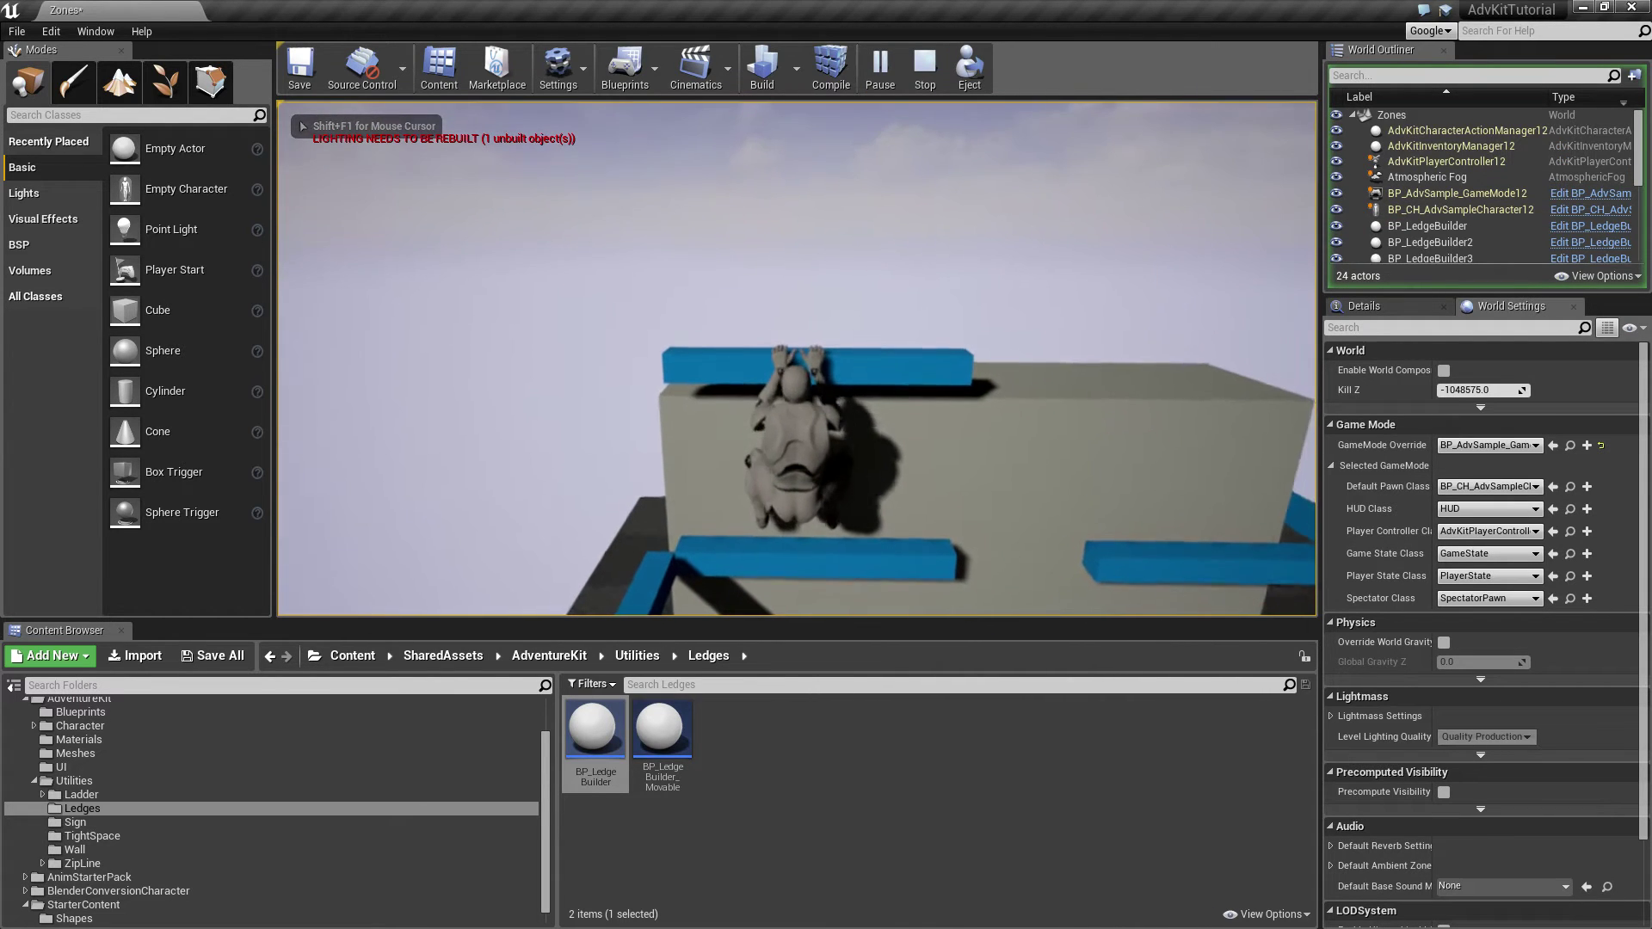
Step: Drop back to the lower ledge, test shimmying around the inward corner, and end the play session
{"action": "key", "text": "s"}
{"action": "key", "text": "space"}
{"action": "key", "text": "a"}
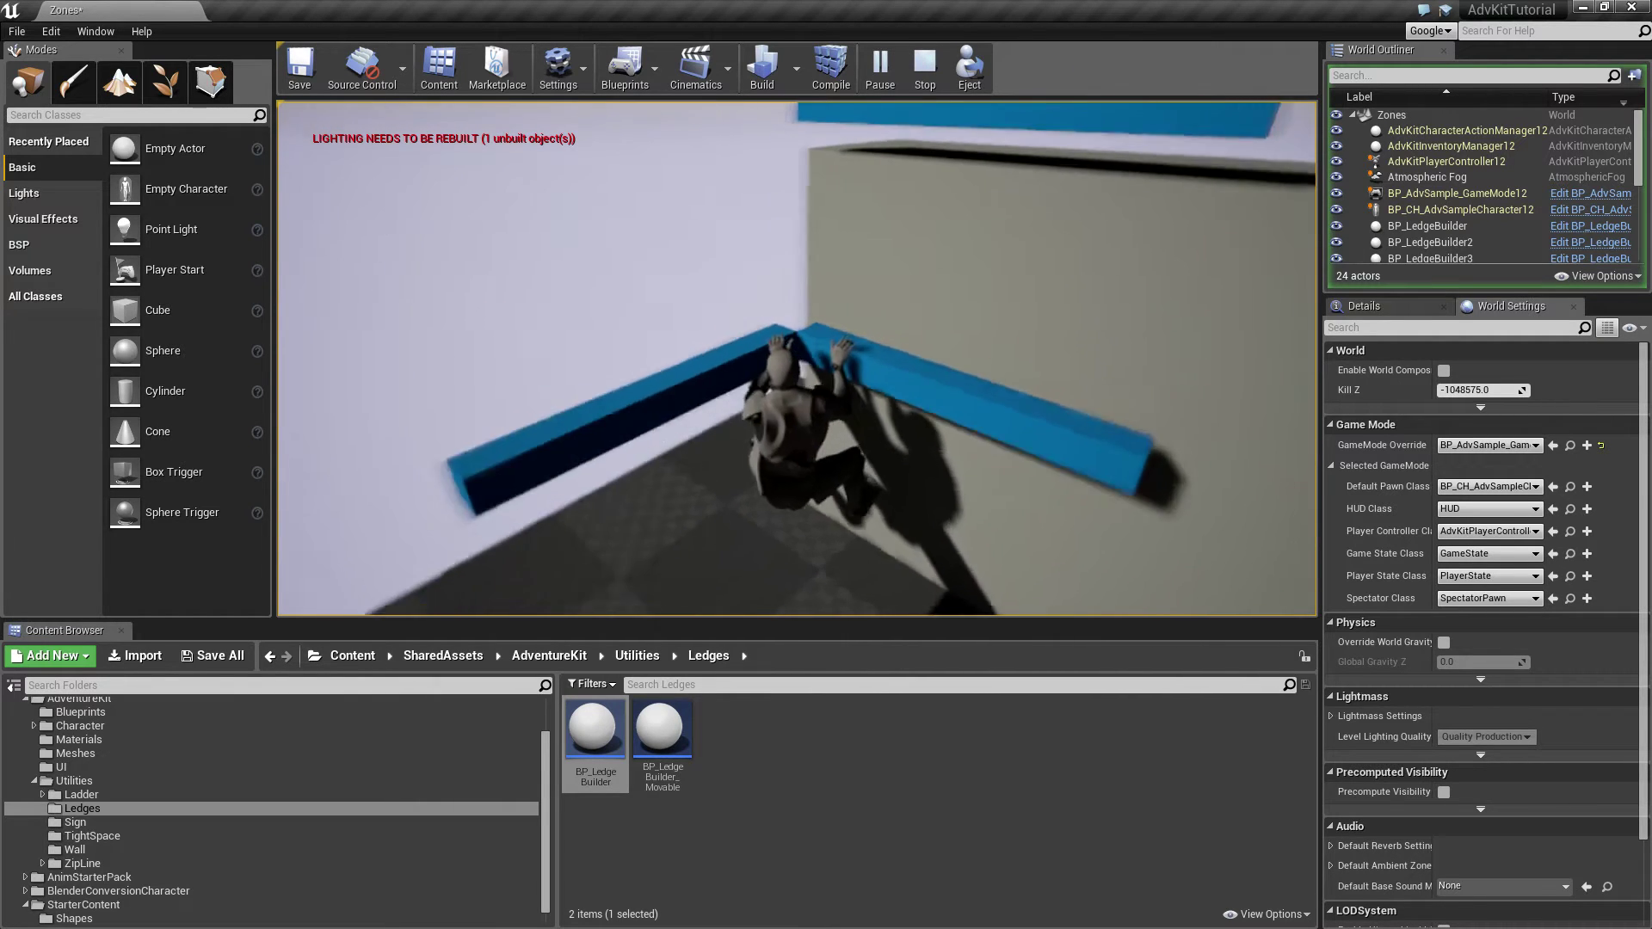
{"action": "key", "text": "a"}
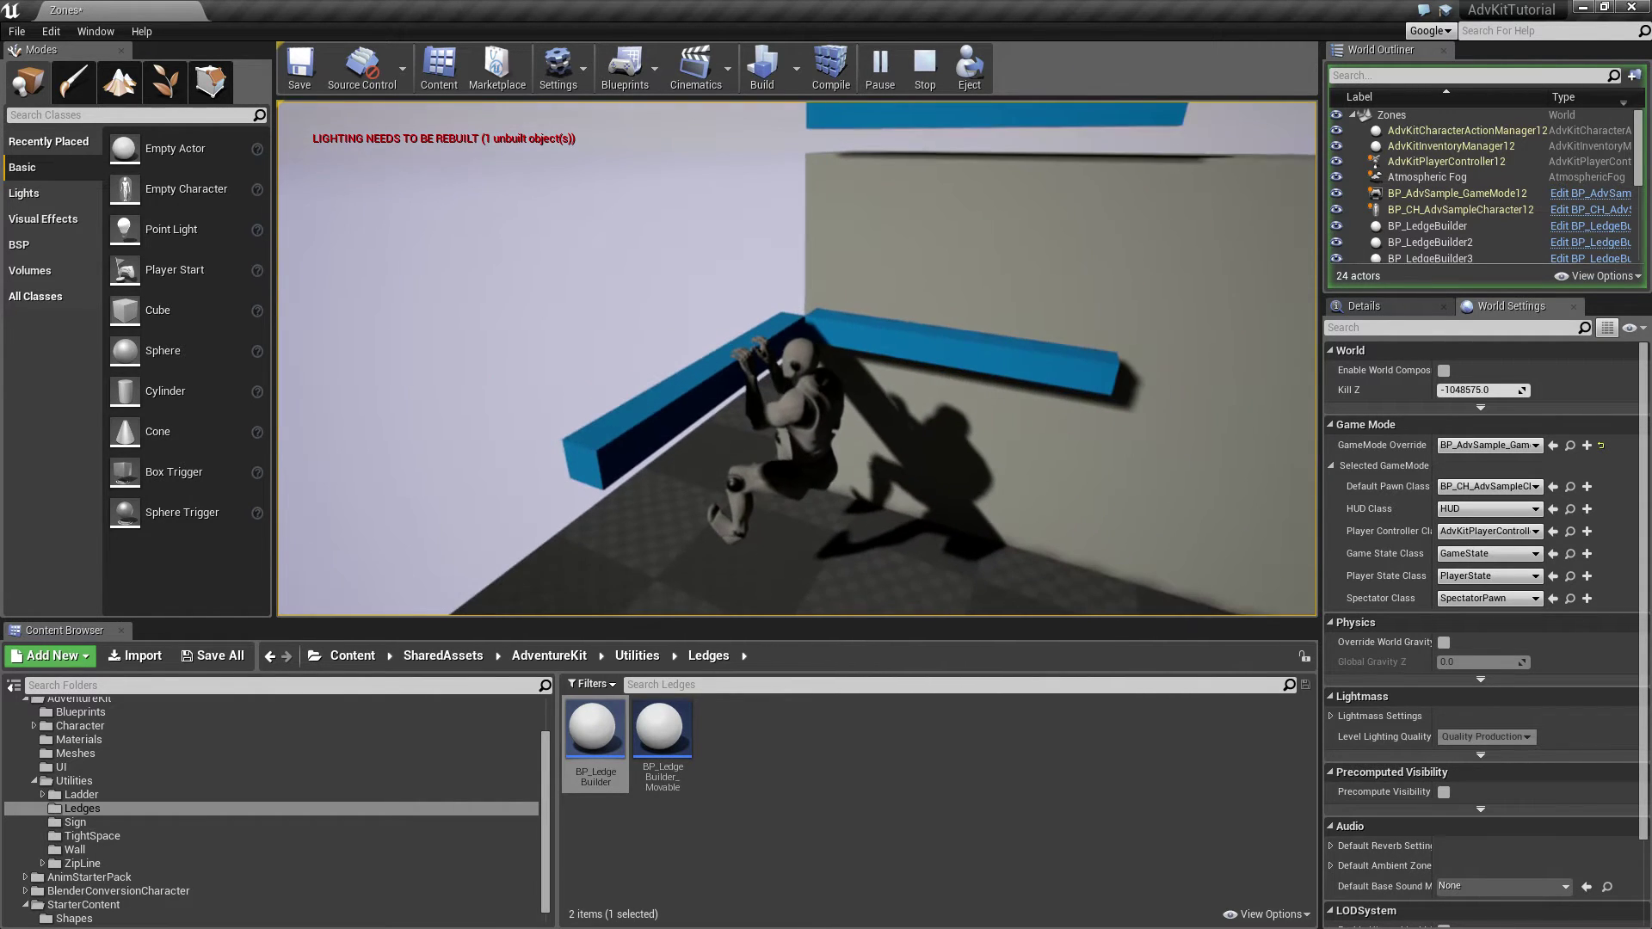
{"action": "key", "text": "Escape"}
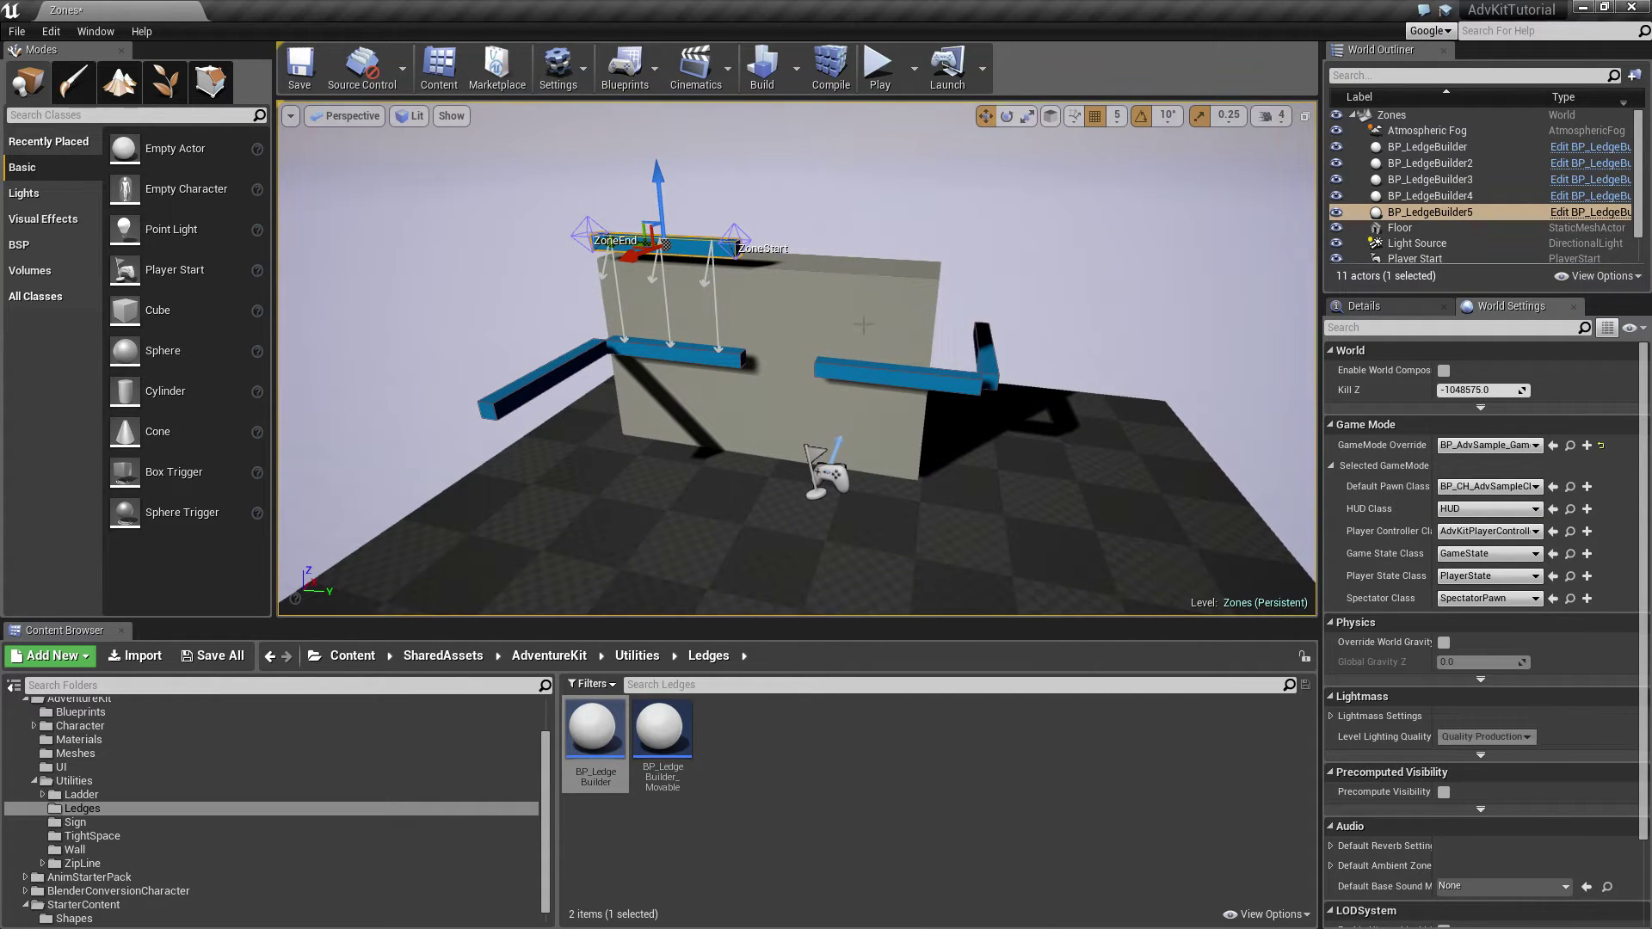
Step: Stand a BP_WallBuilderZone on the open floor and enlarge it by moving its LocalRectMaxBoundary corner up and outward
{"action": "left_click", "coordinate": [228, 850]}
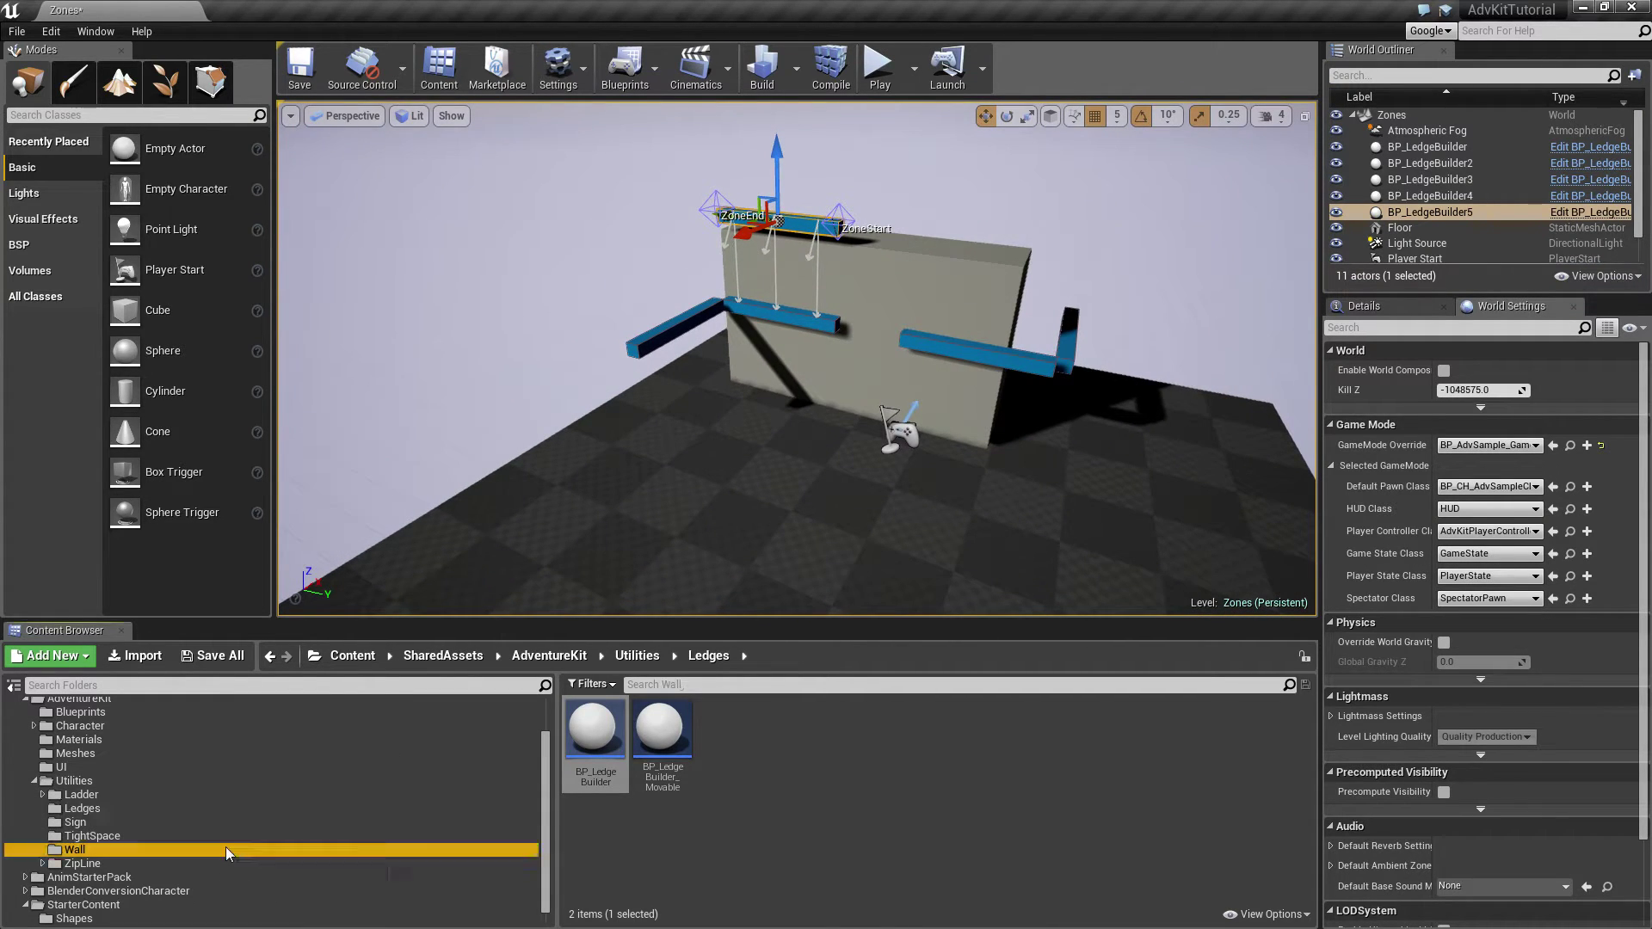
{"action": "right_click_drag", "start_coordinate": [782, 549], "coordinate": [912, 549]}
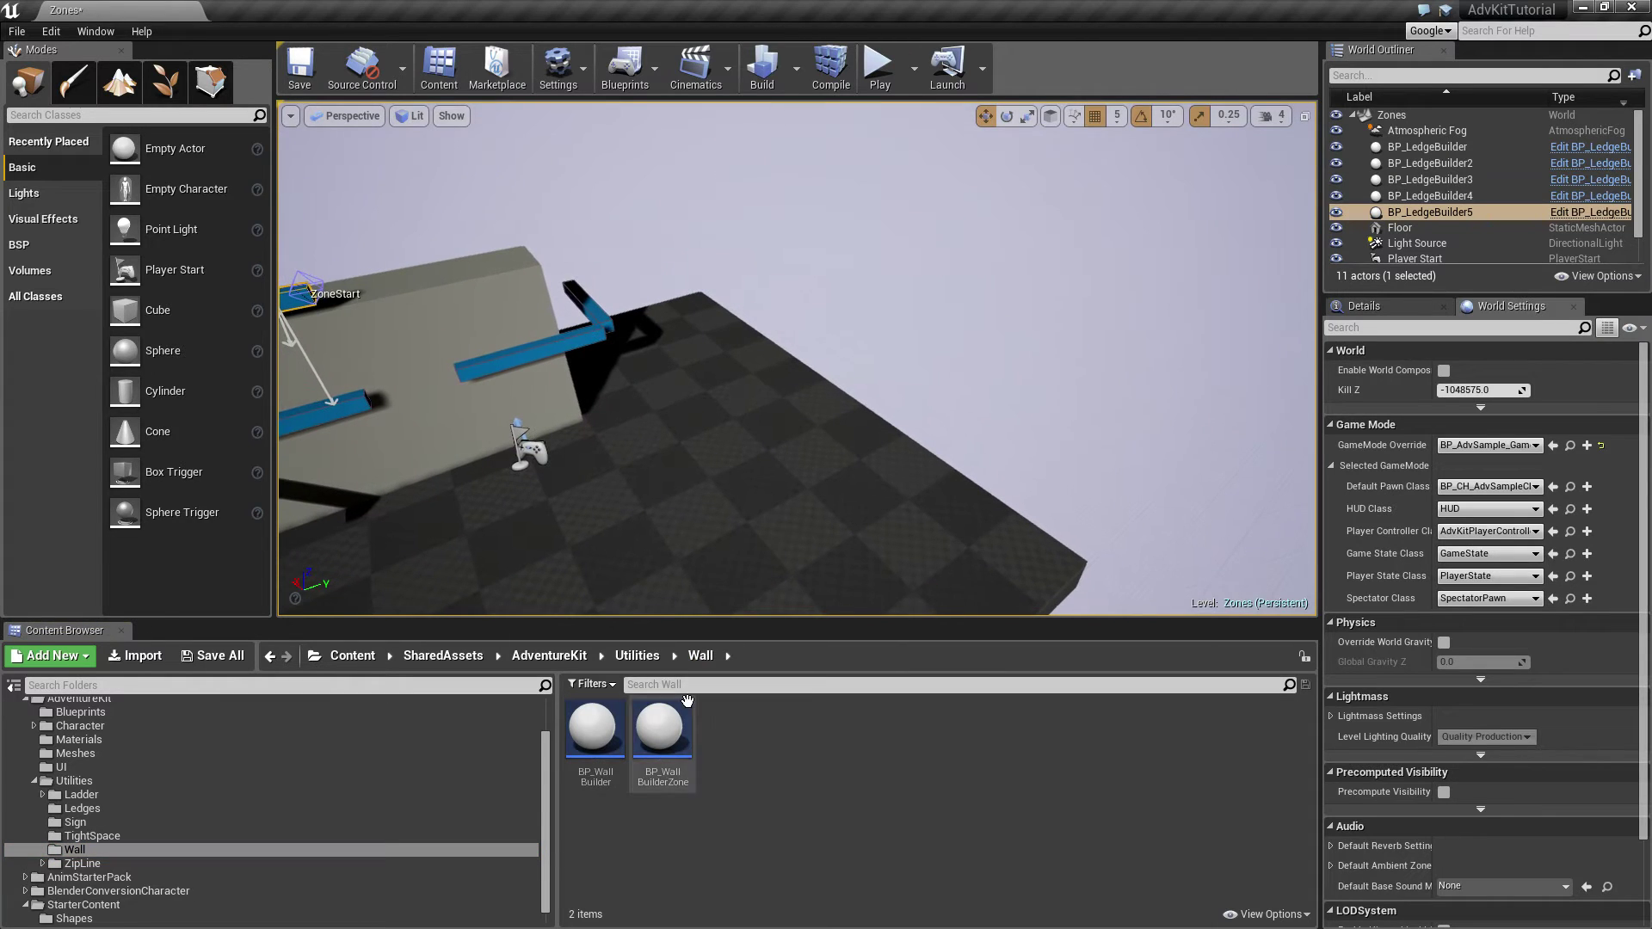
{"action": "left_click_drag", "start_coordinate": [647, 751], "coordinate": [867, 478]}
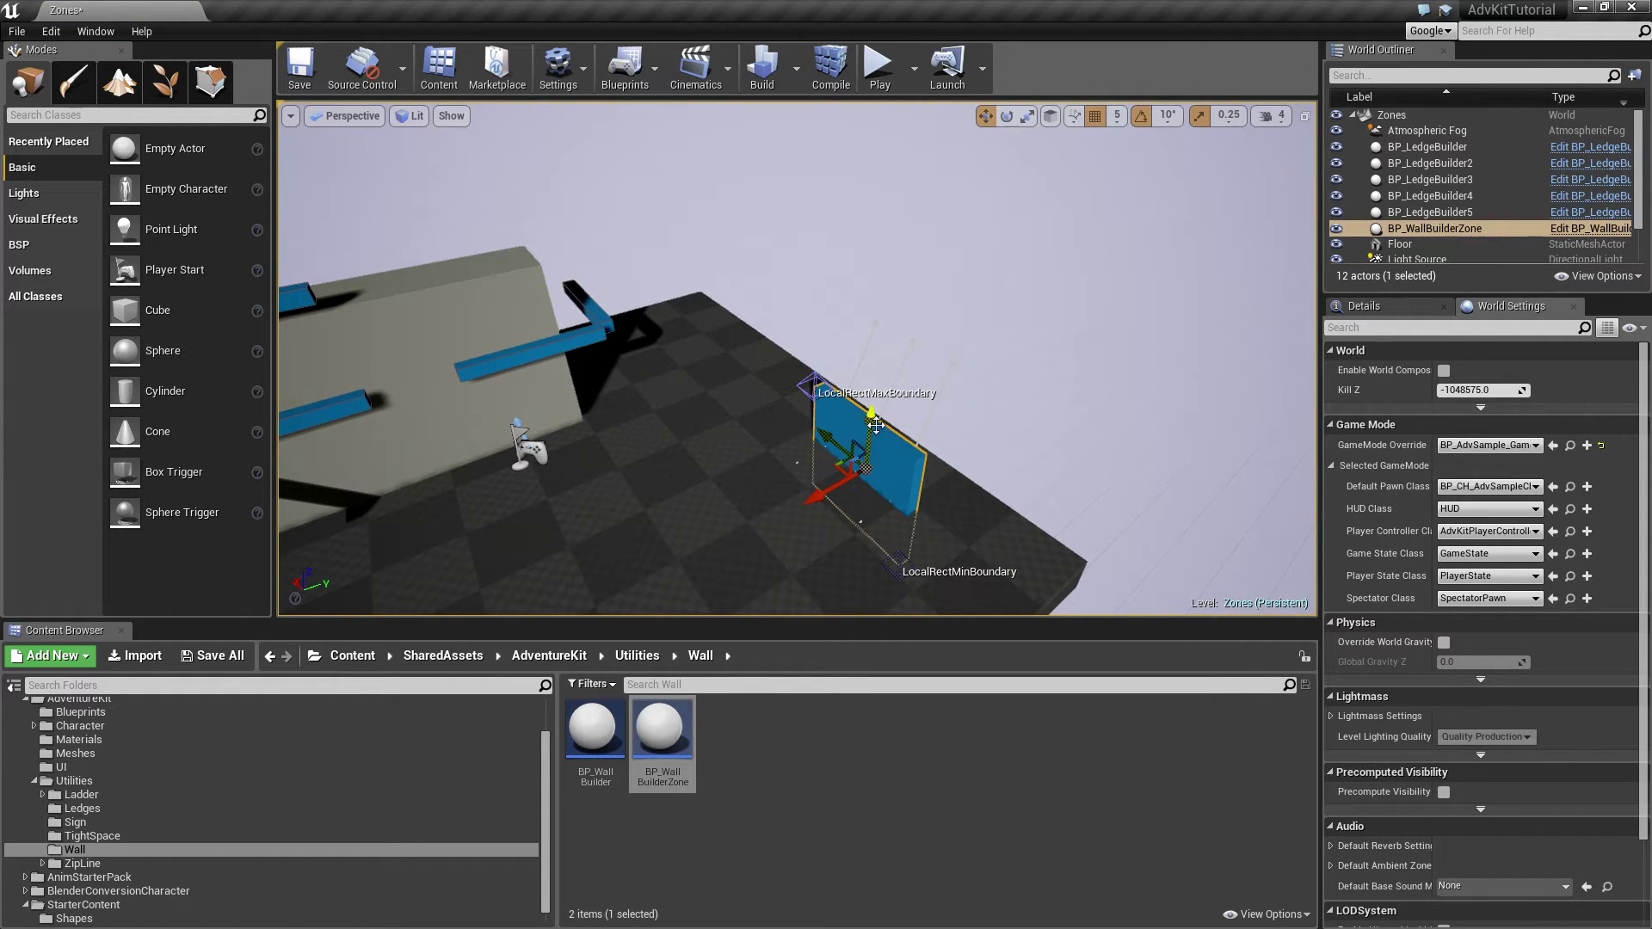
{"action": "left_click_drag", "start_coordinate": [874, 424], "coordinate": [862, 355]}
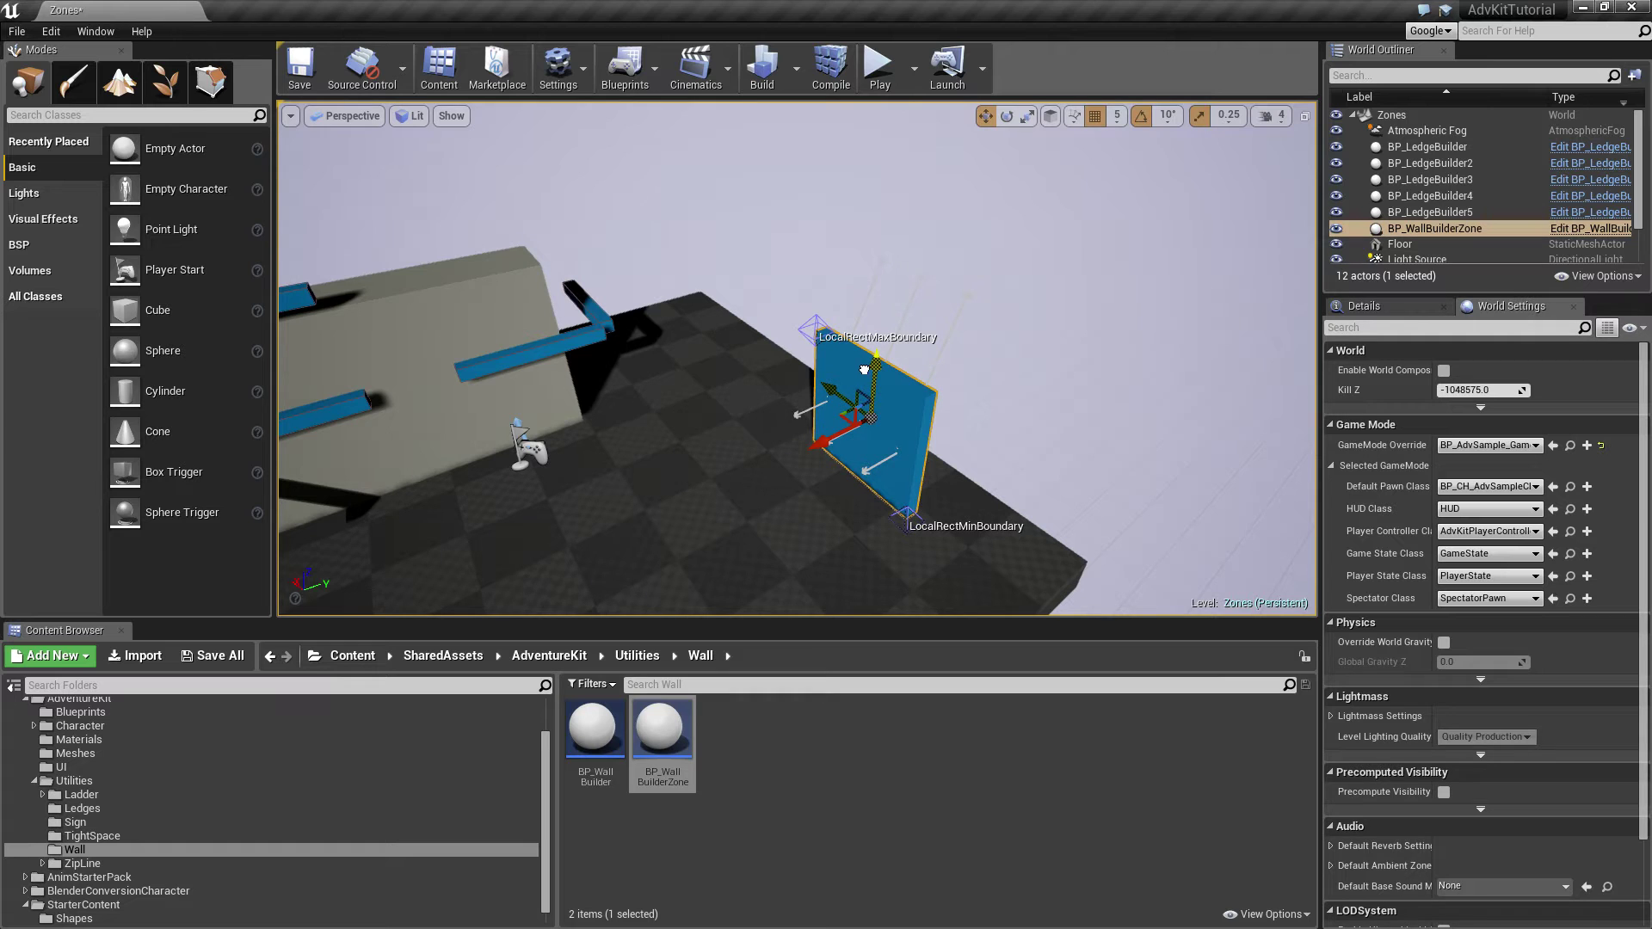
{"action": "mouse_move", "coordinate": [818, 369]}
{"action": "right_mouse_down"}
{"action": "mouse_move", "coordinate": [822, 387]}
{"action": "mouse_move", "coordinate": [847, 378]}
{"action": "mouse_move", "coordinate": [817, 369]}
{"action": "right_mouse_up"}
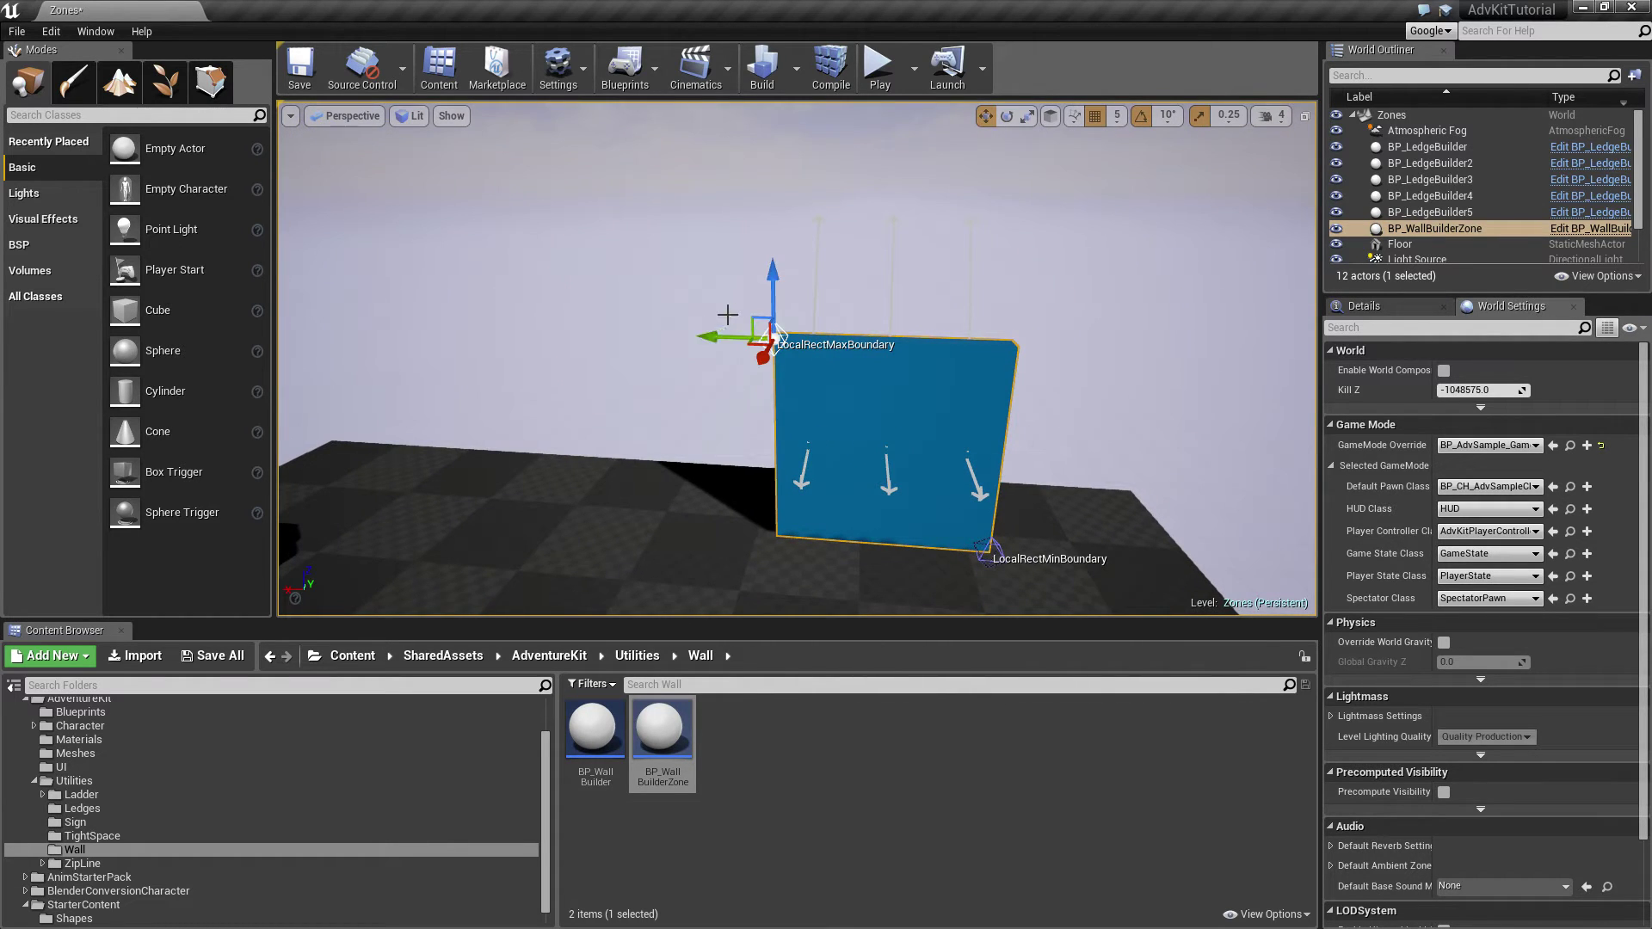
{"action": "left_click_drag", "start_coordinate": [753, 320], "coordinate": [667, 170]}
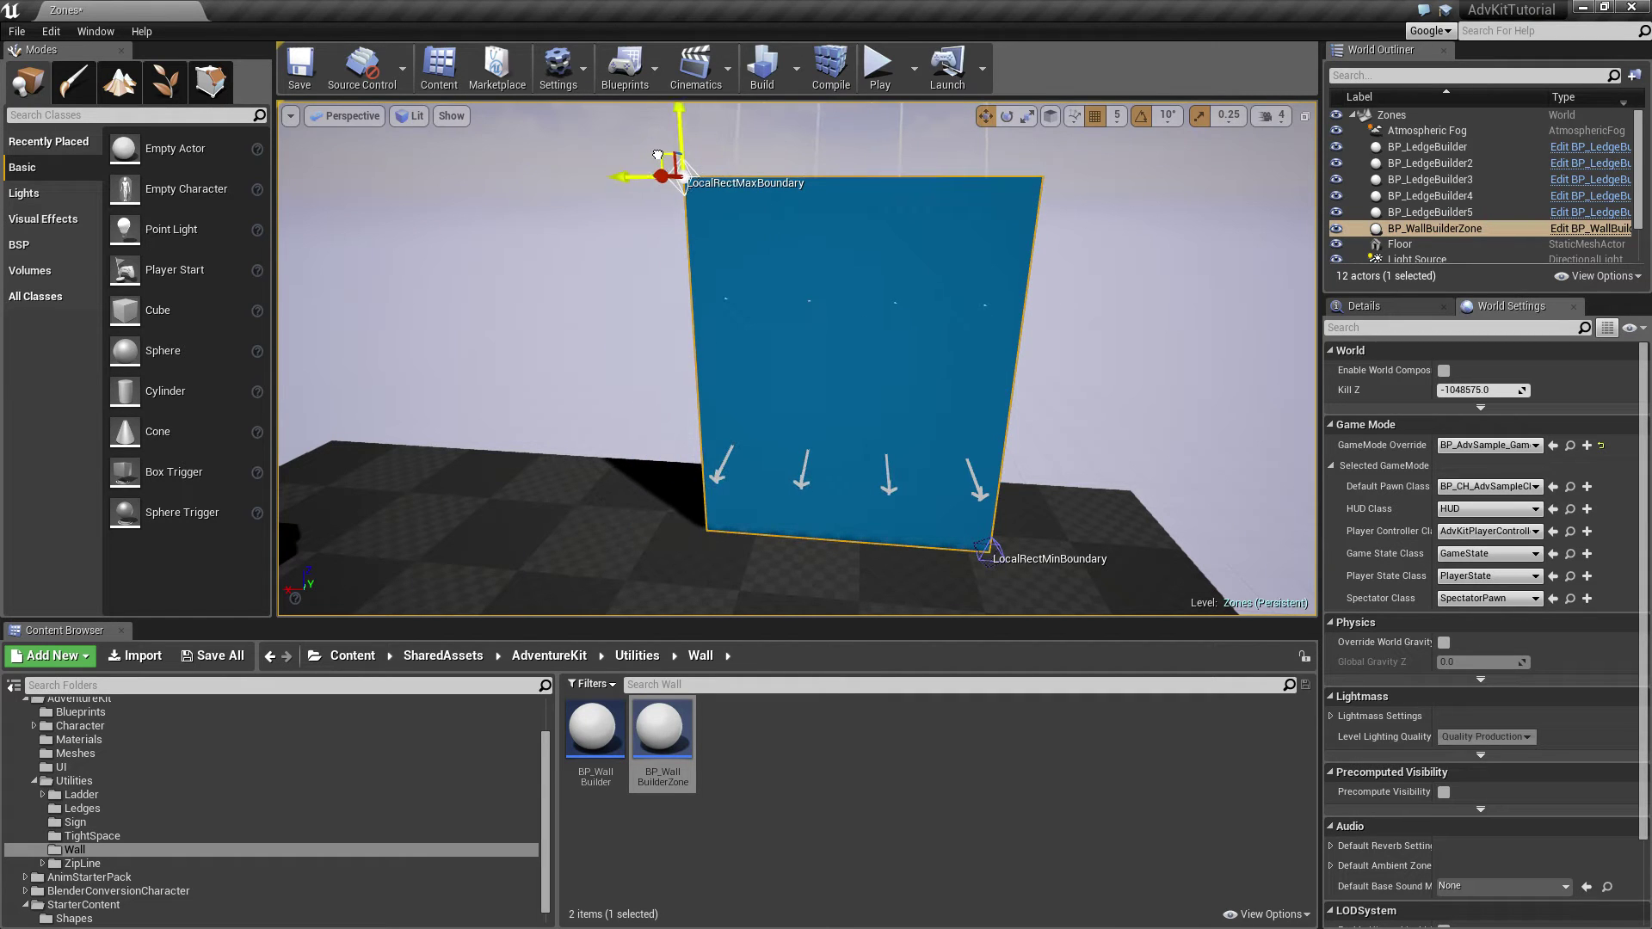
Step: Play the level, test climbing up, sideways and down the wall zone, and end the play session
{"action": "left_click", "coordinate": [878, 65]}
{"action": "key", "text": "w"}
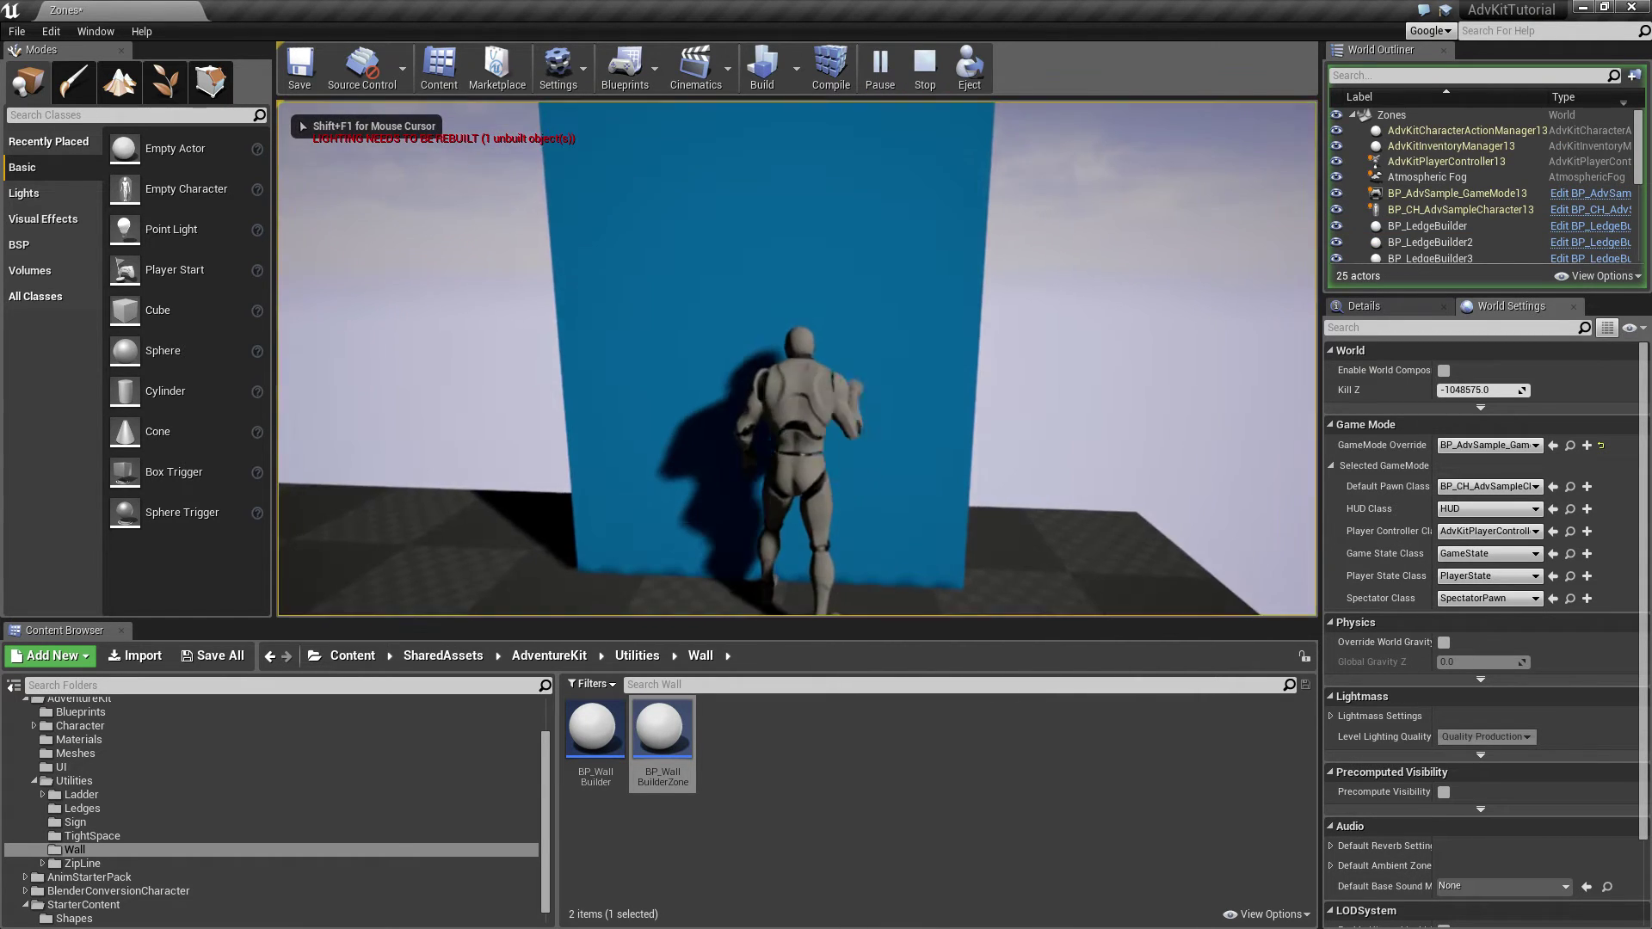
{"action": "key", "text": "w"}
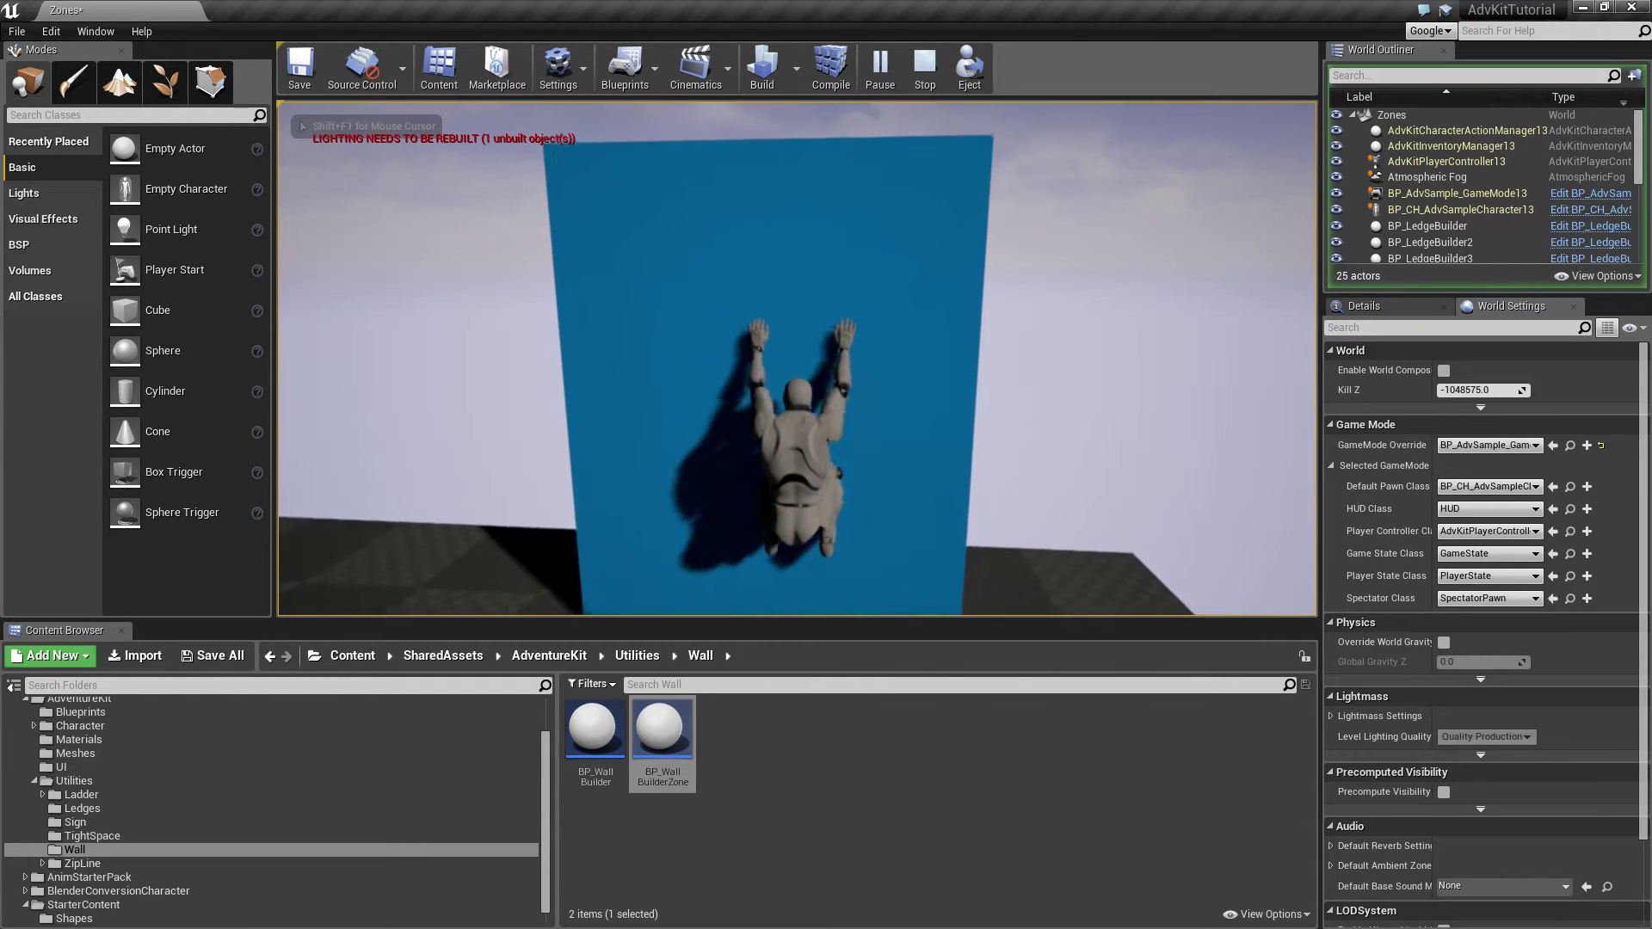
{"action": "key", "text": "a"}
{"action": "key", "text": "s"}
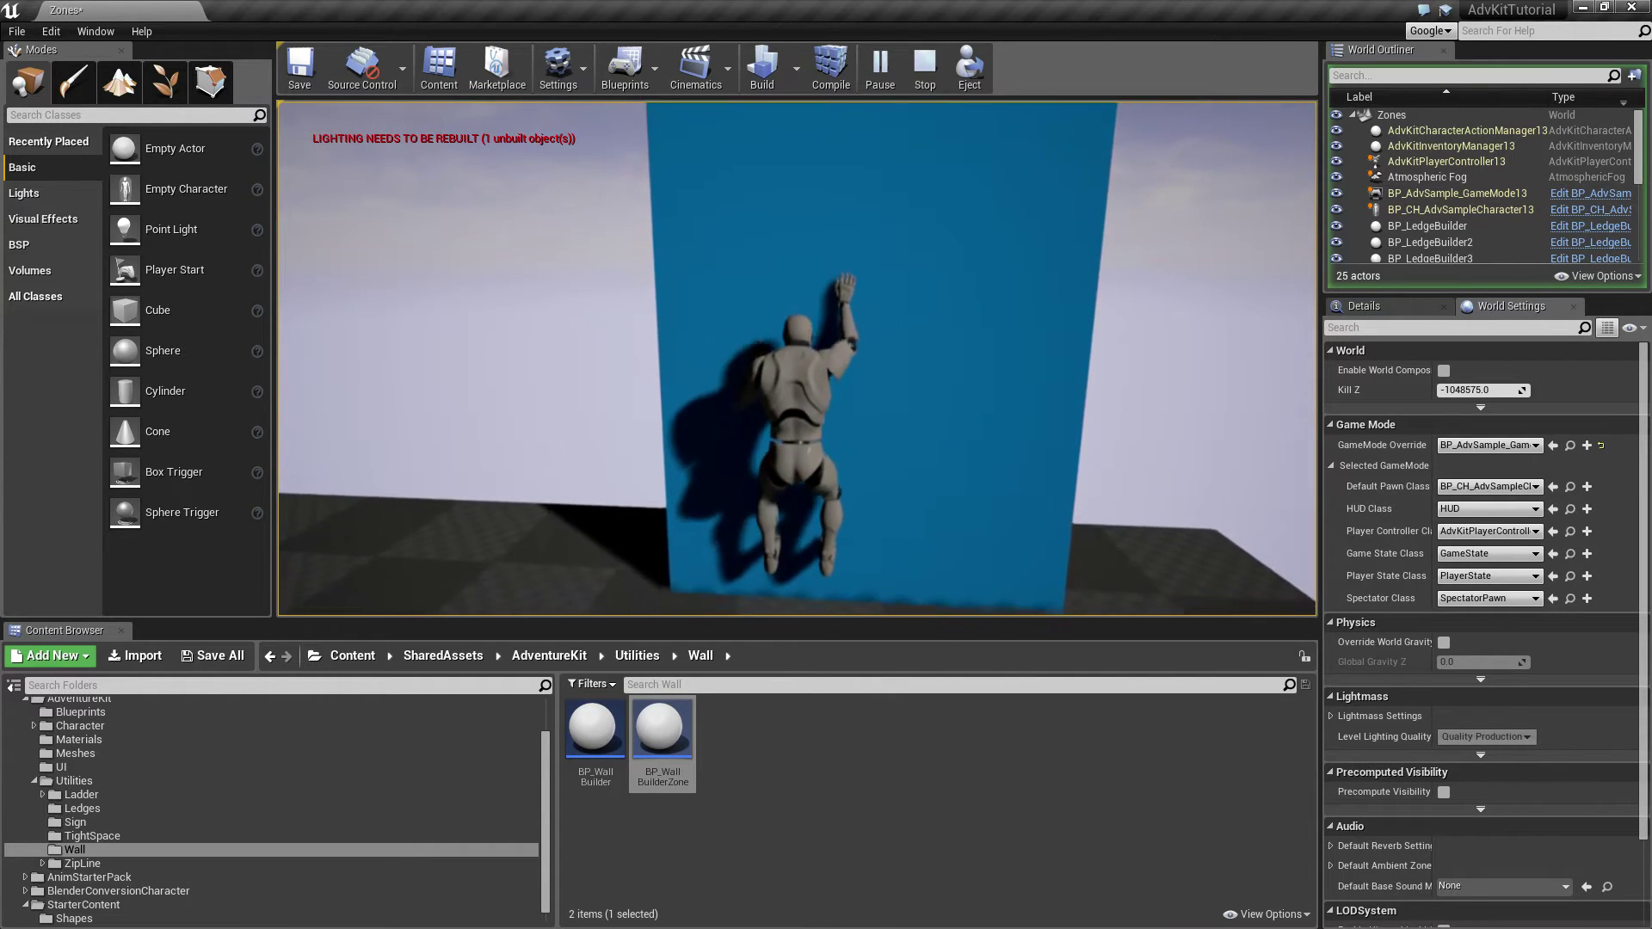
{"action": "key", "text": "s"}
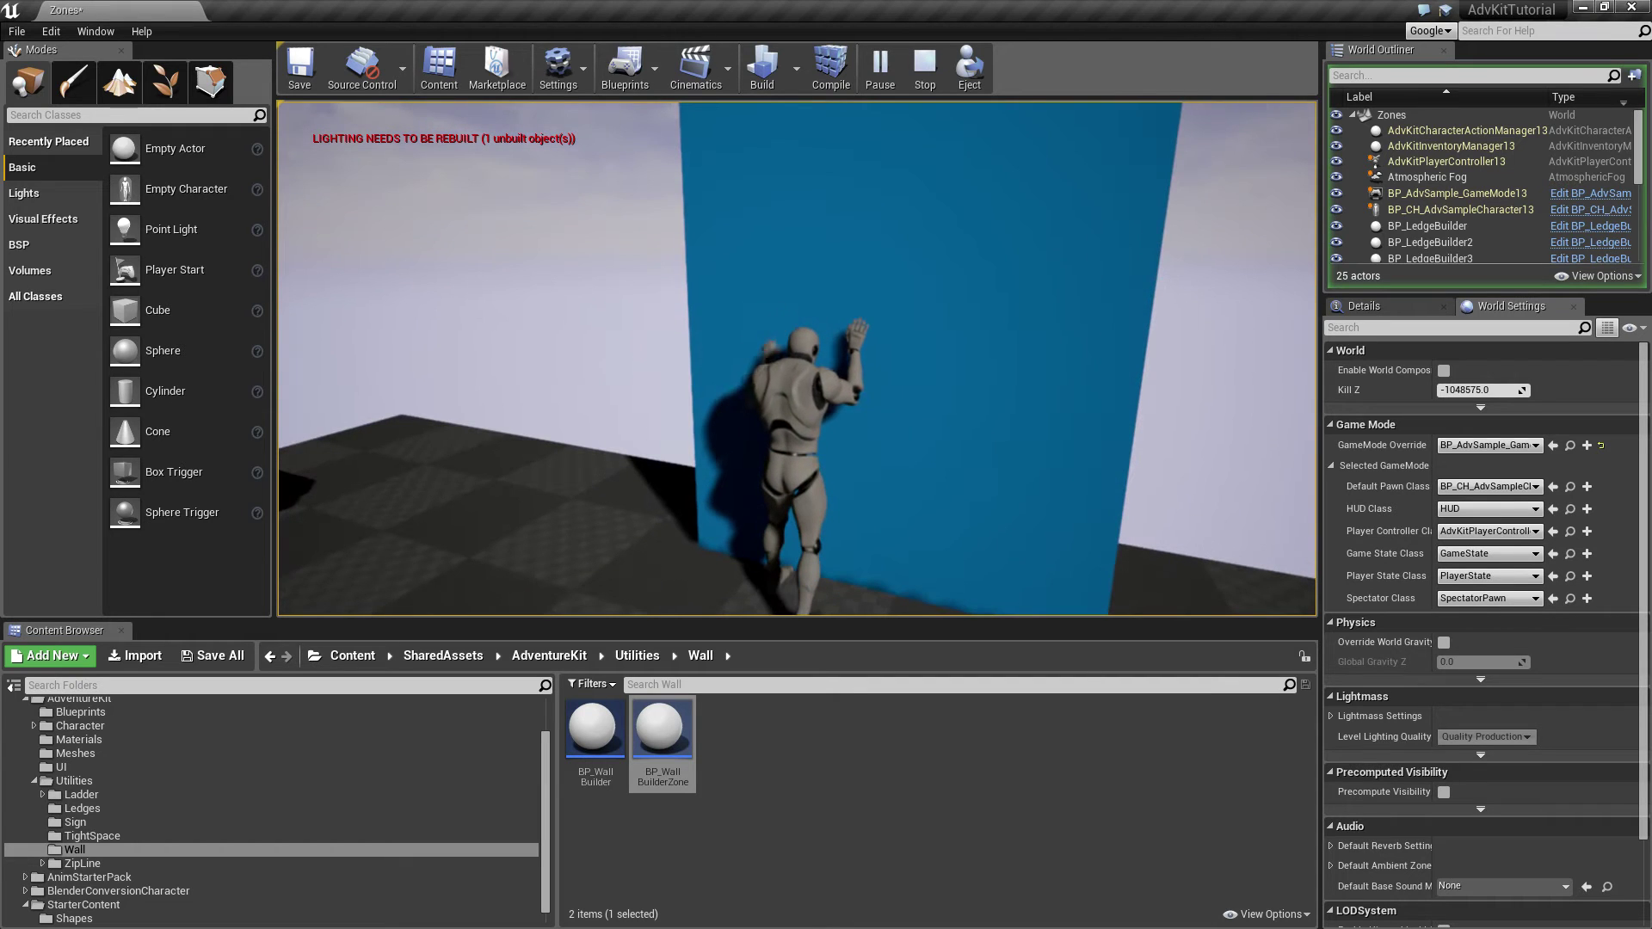
{"action": "key", "text": "s"}
{"action": "key", "text": "w"}
{"action": "key", "text": "Escape"}
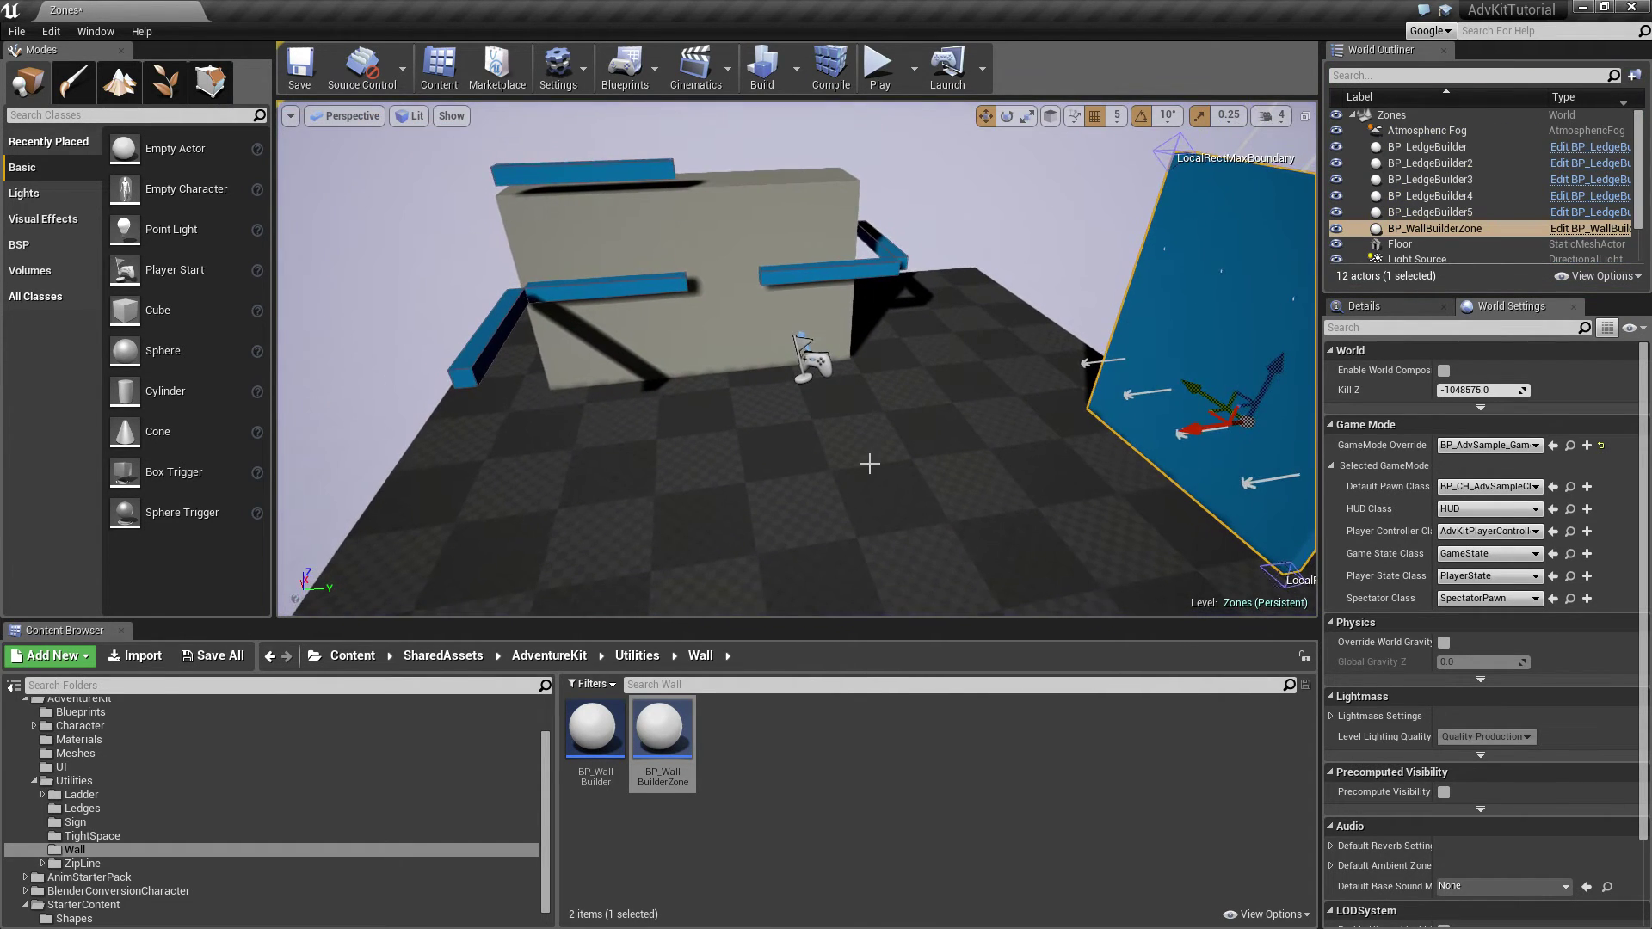
Step: Place a BP_LadderBuilder on the floor in front of the ledge wall and rotate it about its vertical axis
{"action": "left_click", "coordinate": [206, 791]}
{"action": "double_click", "coordinate": [602, 778]}
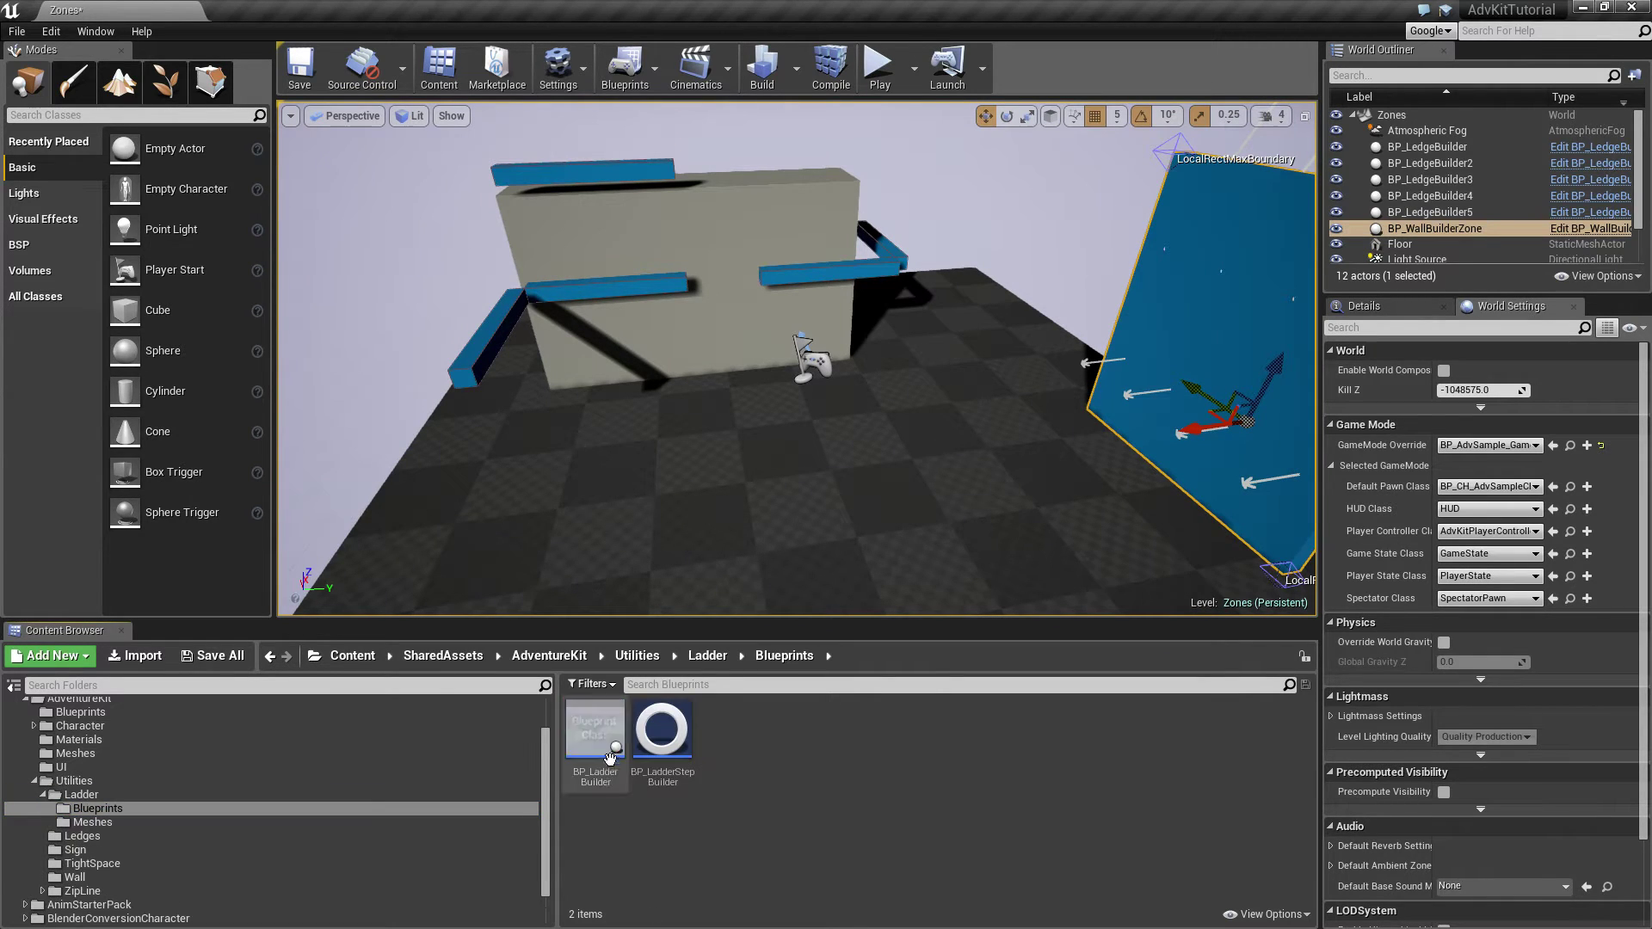
{"action": "left_click_drag", "start_coordinate": [616, 781], "coordinate": [739, 530]}
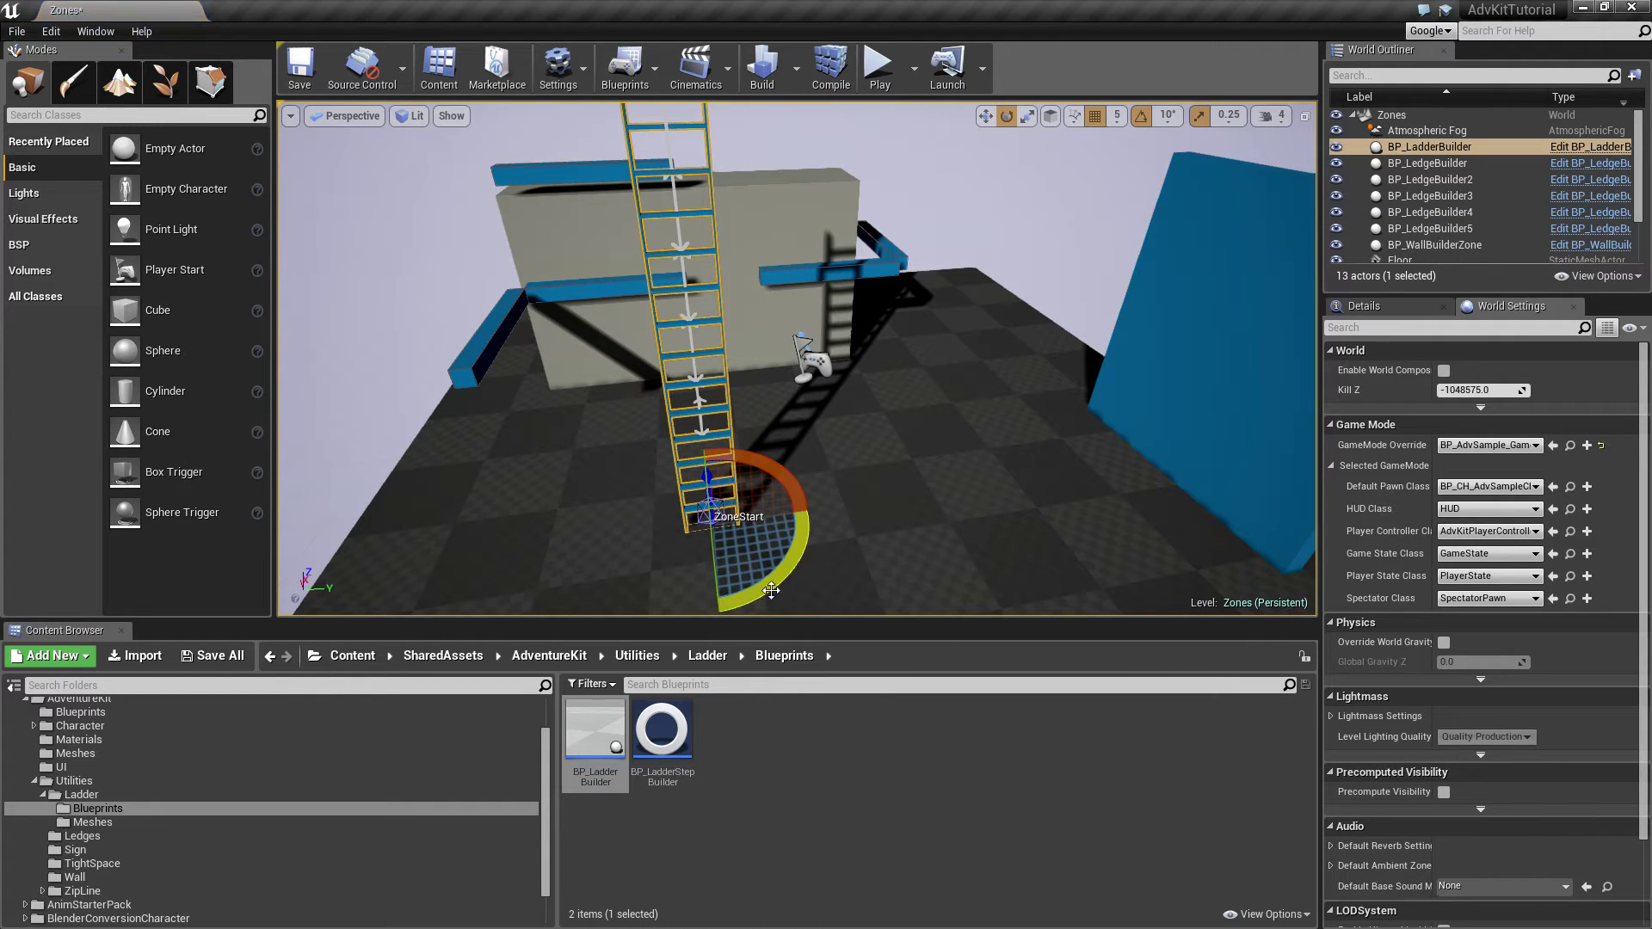
{"action": "left_click_drag", "start_coordinate": [769, 590], "coordinate": [718, 605]}
Step: Play the level, test climbing up and down the ladder, and end the play session
{"action": "left_click", "coordinate": [878, 66]}
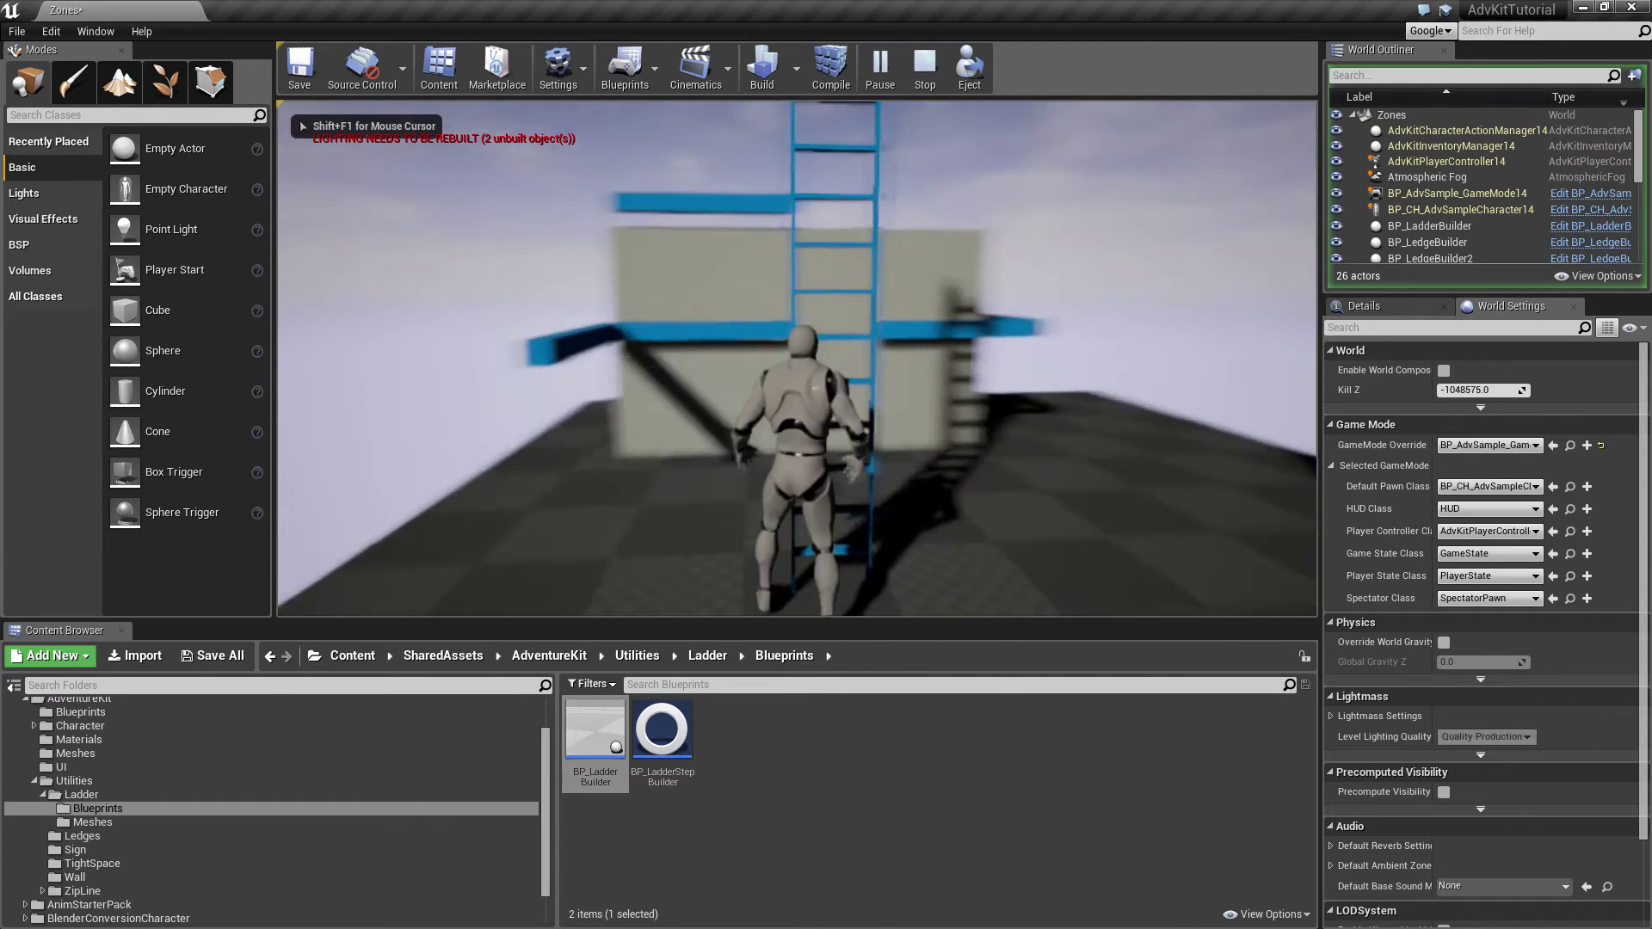
{"action": "key", "text": "w"}
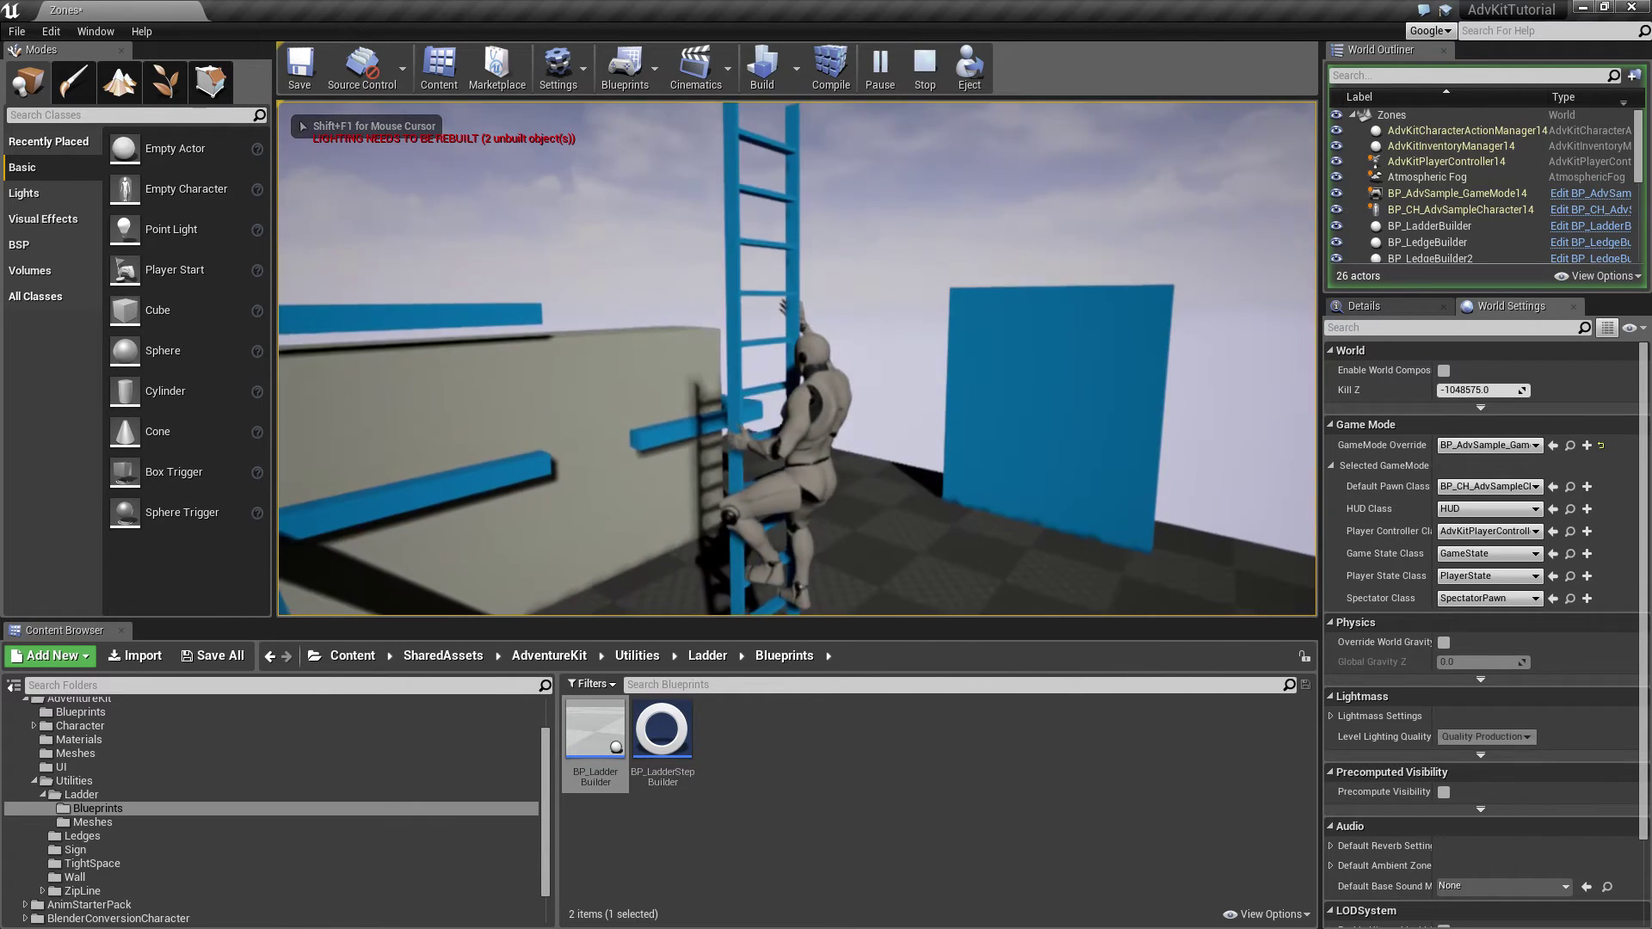
{"action": "key", "text": "s"}
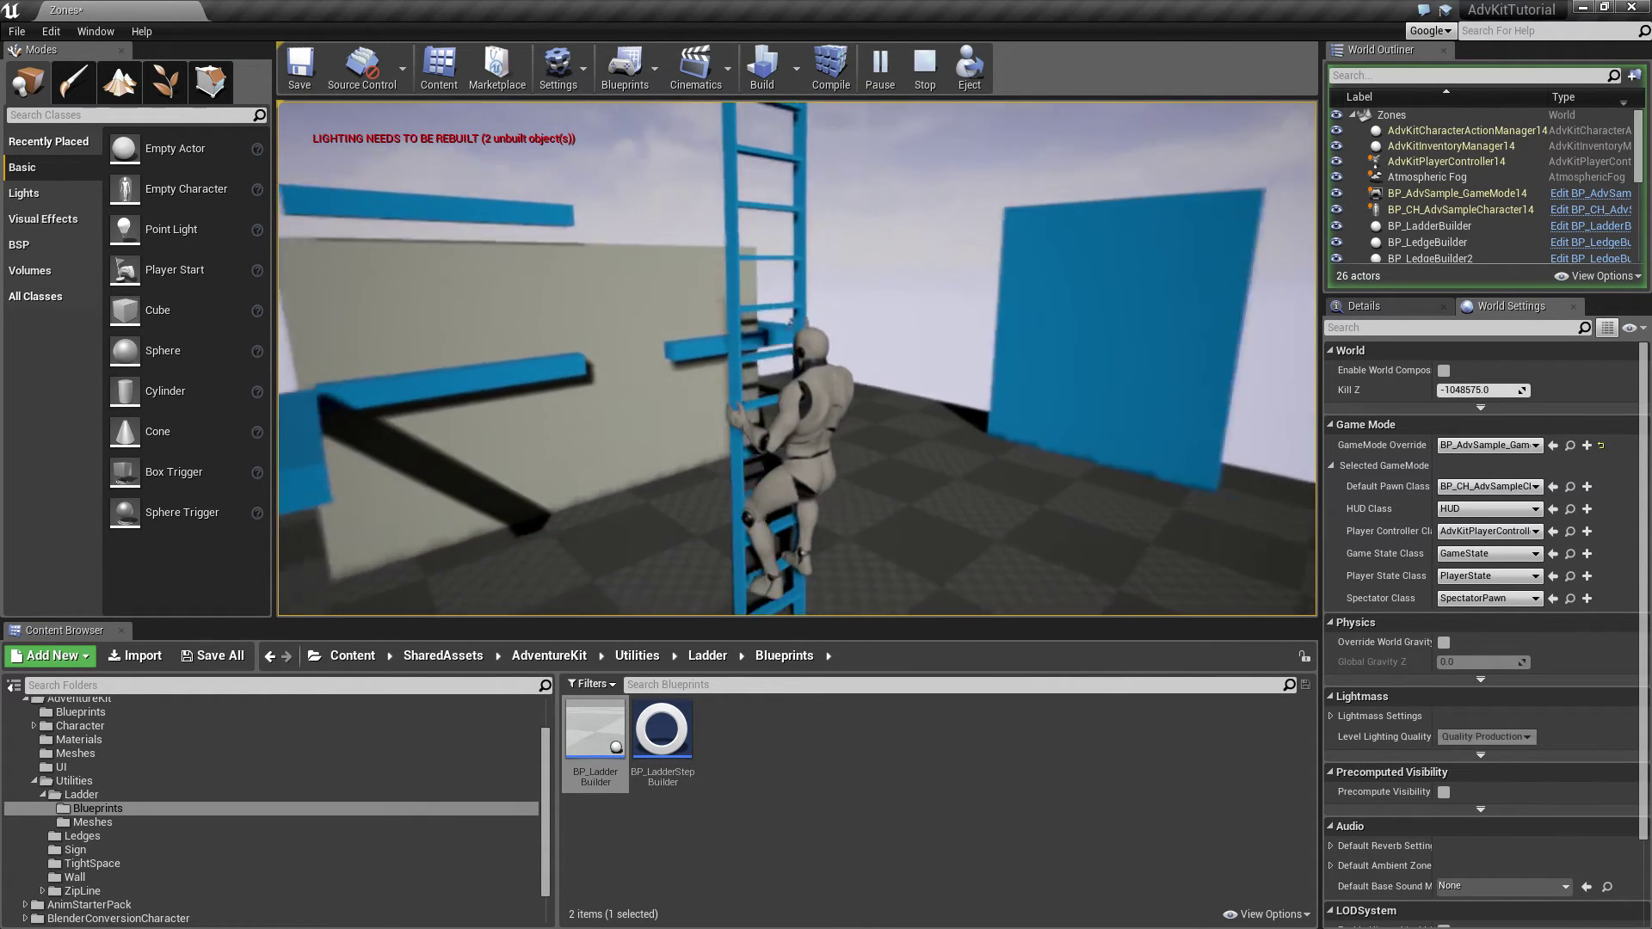
{"action": "key", "text": "s"}
{"action": "key", "text": "d"}
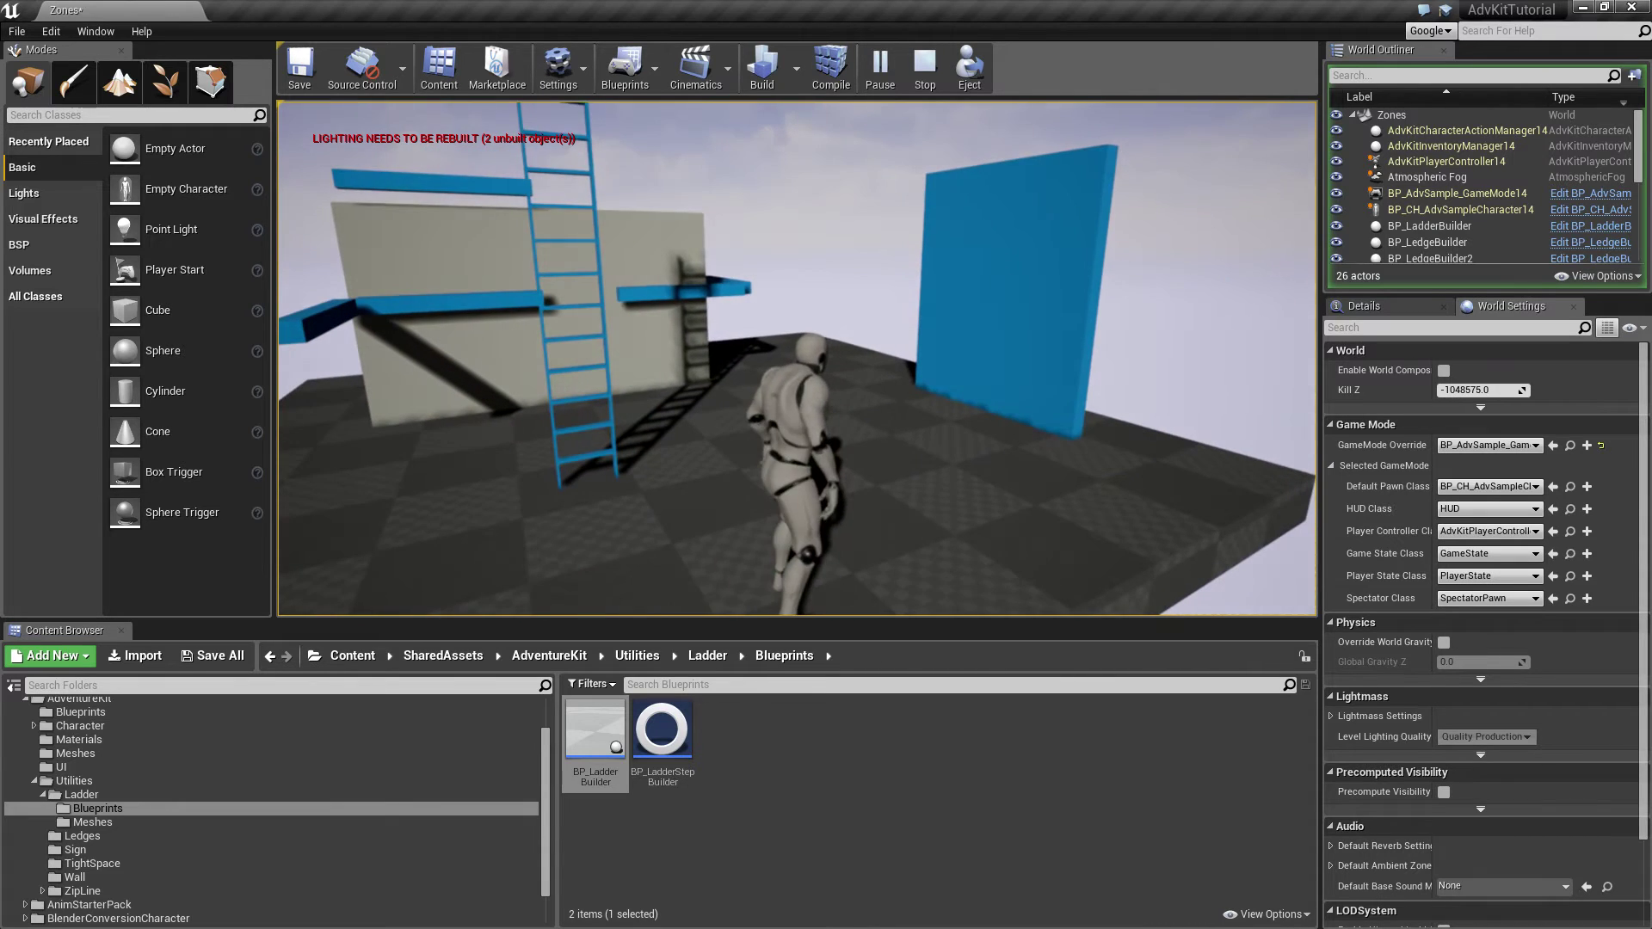
{"action": "key", "text": "Escape"}
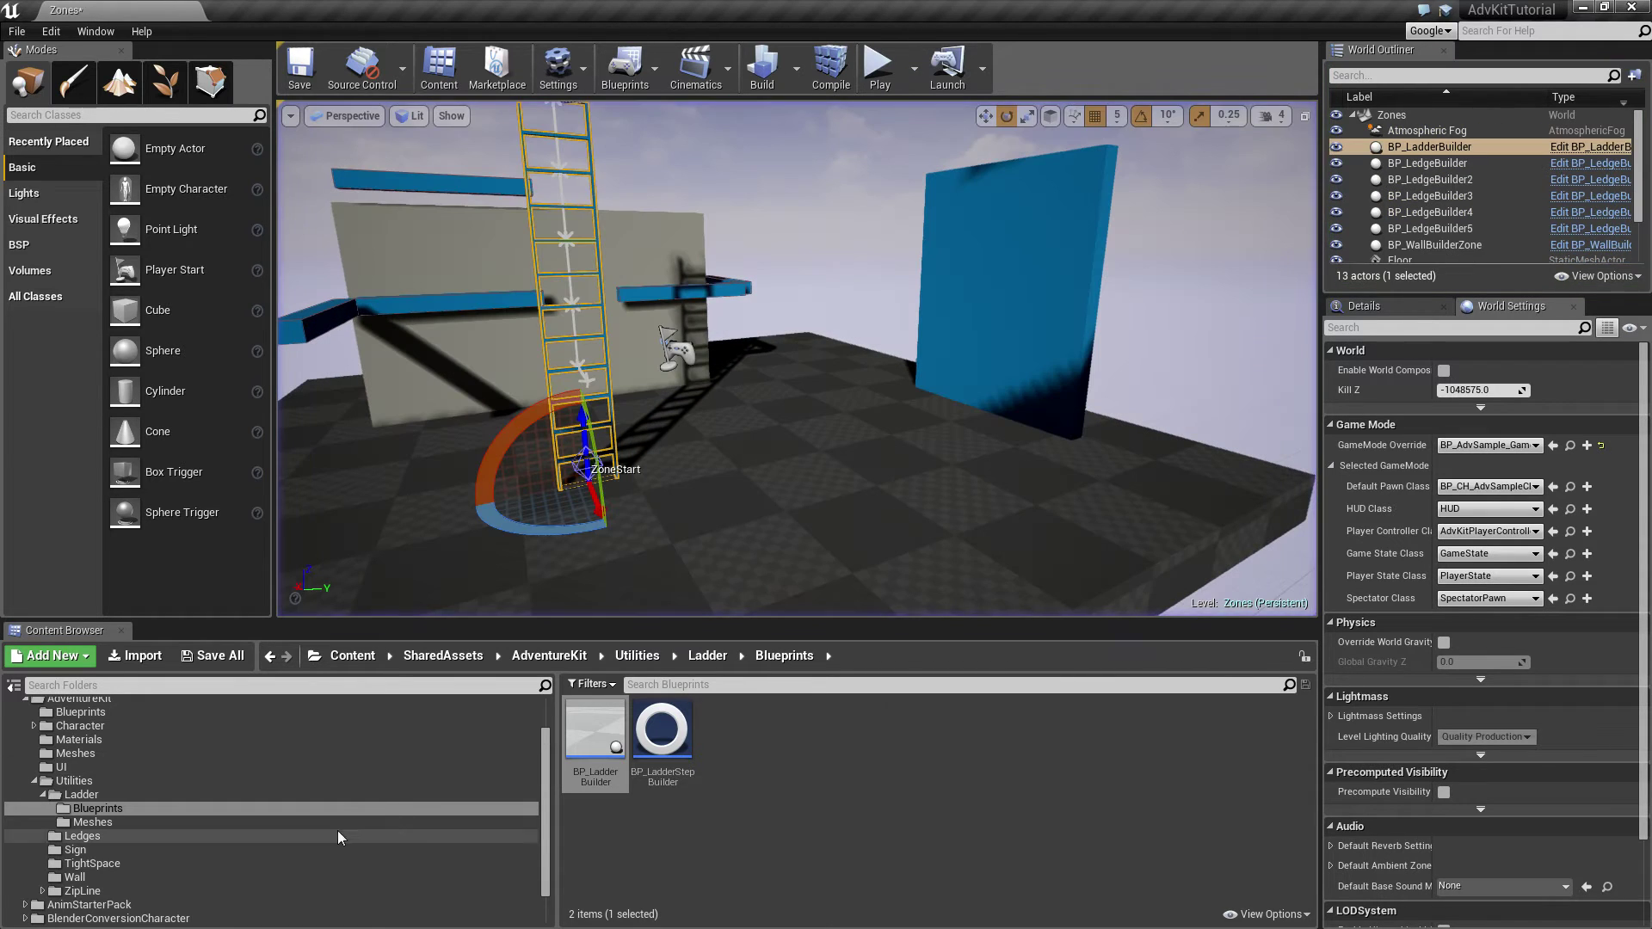
Step: Place a BP_Tightspace on the open floor near the wall zone and raise it so its volume stands on the floor
{"action": "left_click", "coordinate": [220, 864]}
{"action": "left_click_drag", "start_coordinate": [595, 732], "coordinate": [1058, 495]}
{"action": "left_click_drag", "start_coordinate": [1067, 425], "coordinate": [1088, 316]}
Step: Play the level, test moving through the tight space in both directions, and end the play session
{"action": "left_click", "coordinate": [879, 69]}
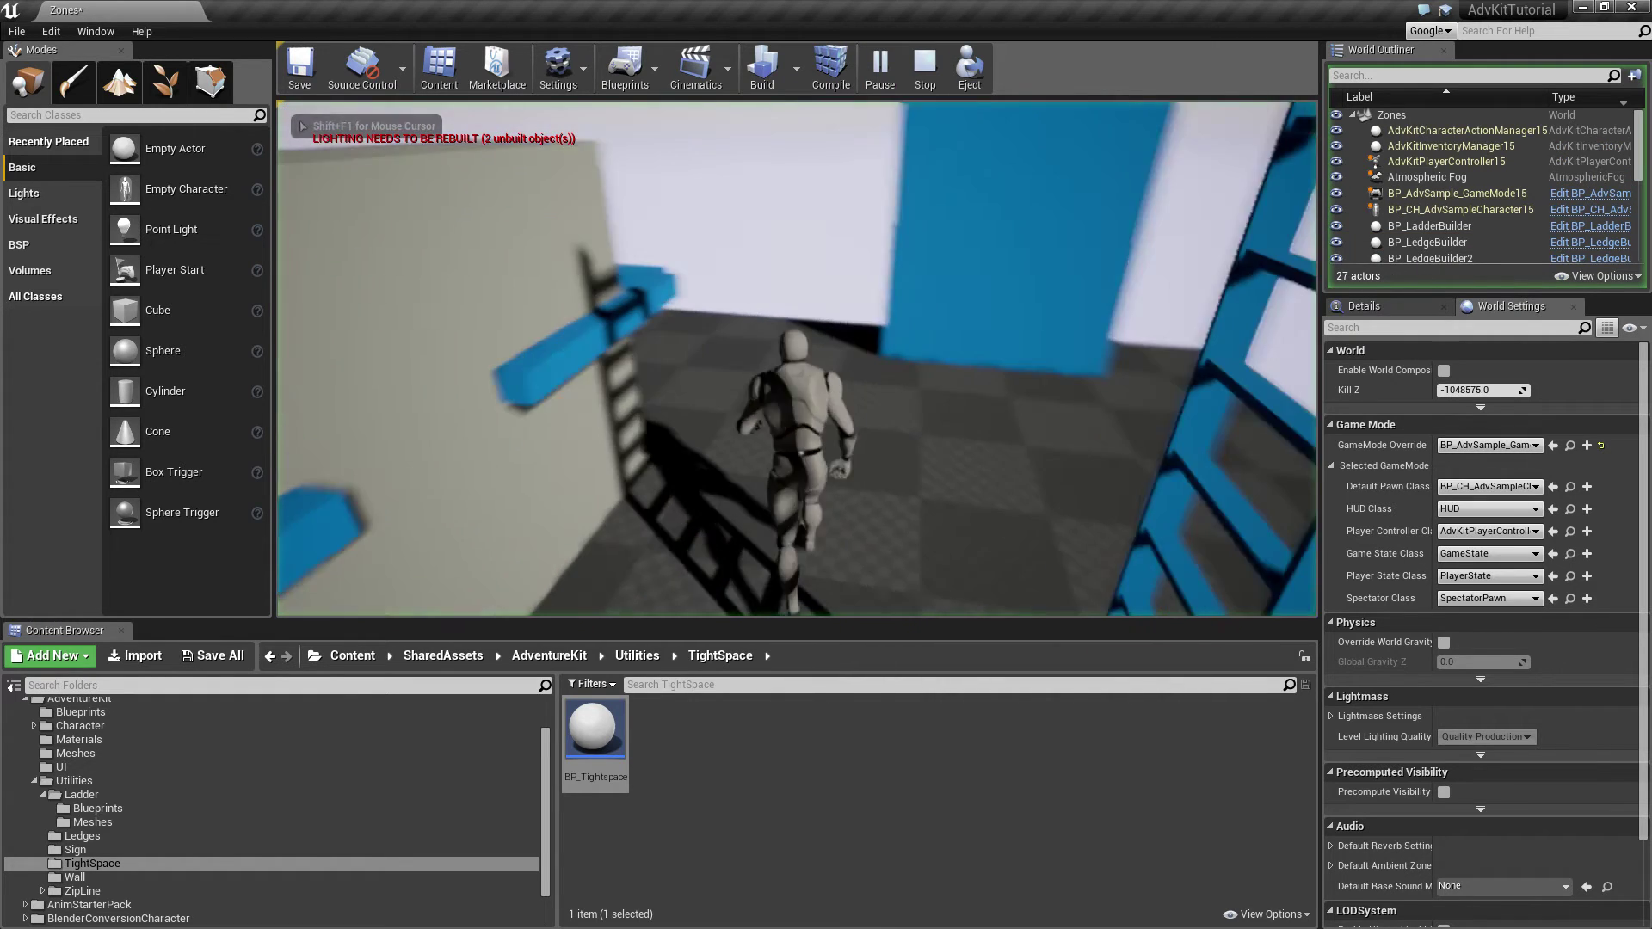
{"action": "key", "text": "d"}
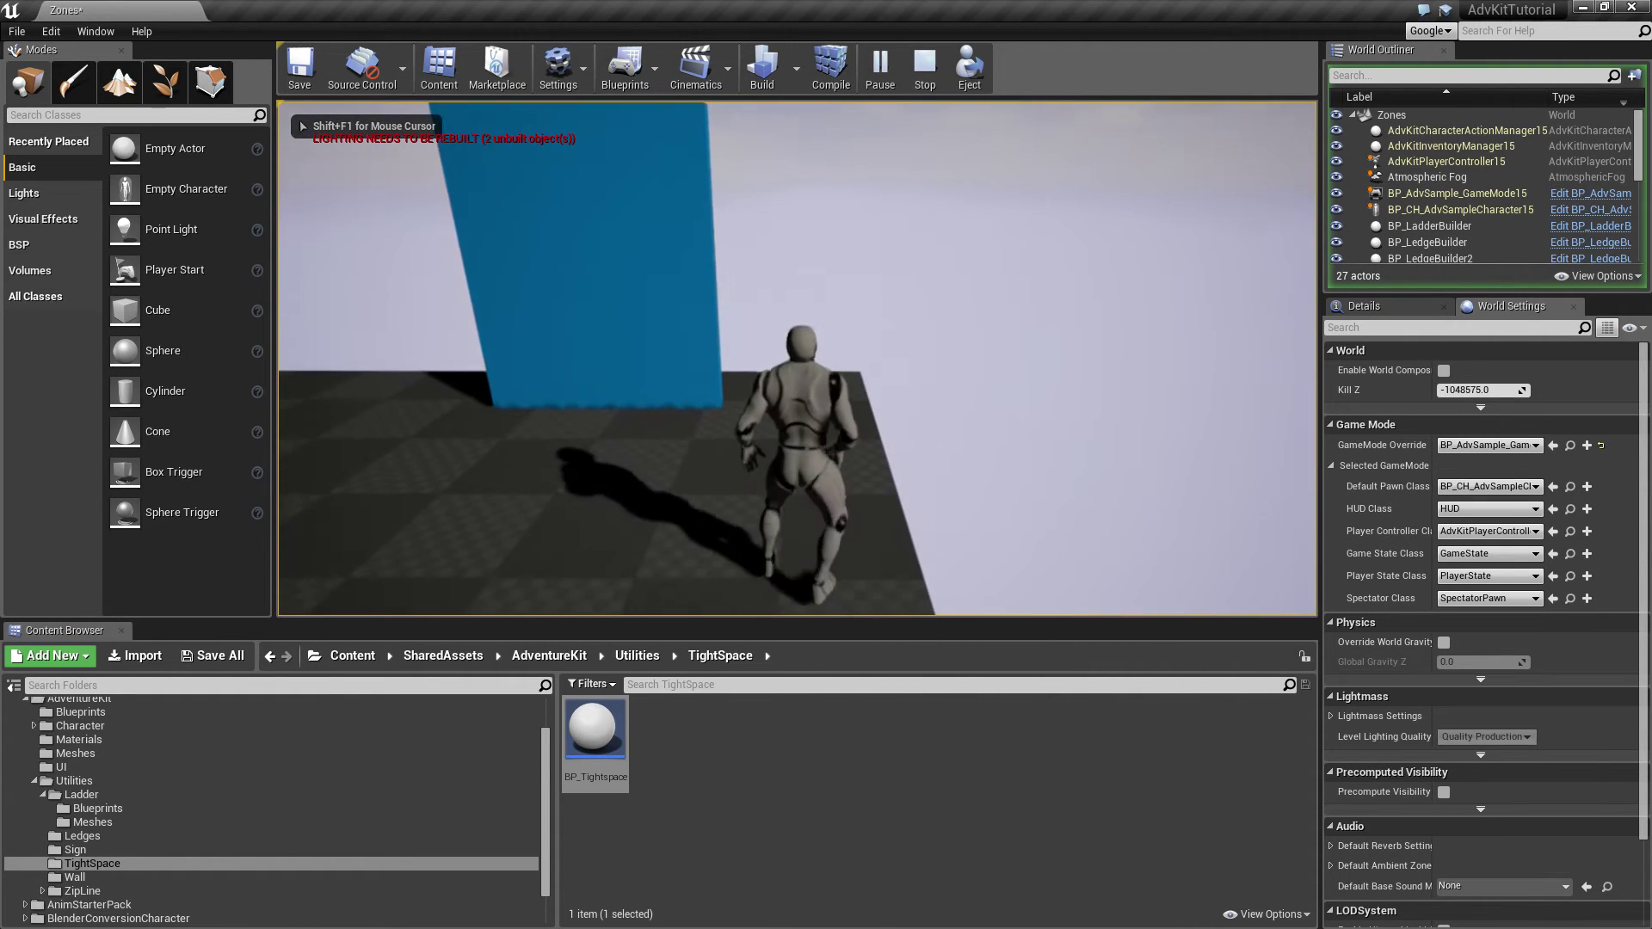
{"action": "key", "text": "a"}
{"action": "key", "text": "d"}
{"action": "key", "text": "a"}
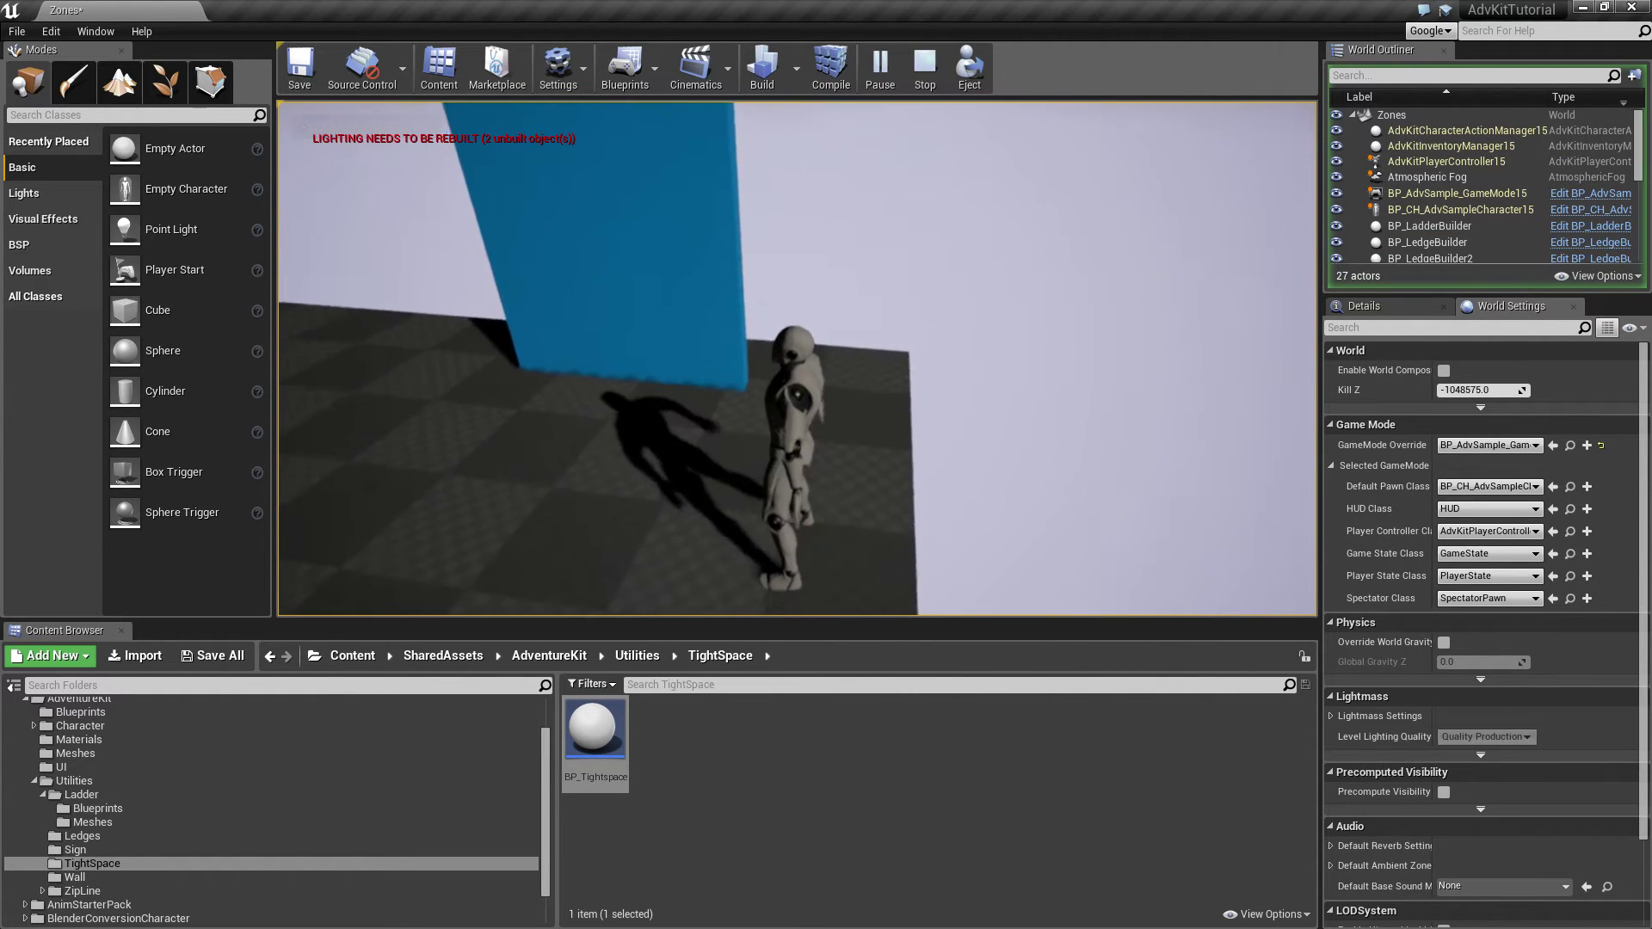
{"action": "key", "text": "w"}
{"action": "key", "text": "d"}
{"action": "key", "text": "a"}
{"action": "key", "text": "a"}
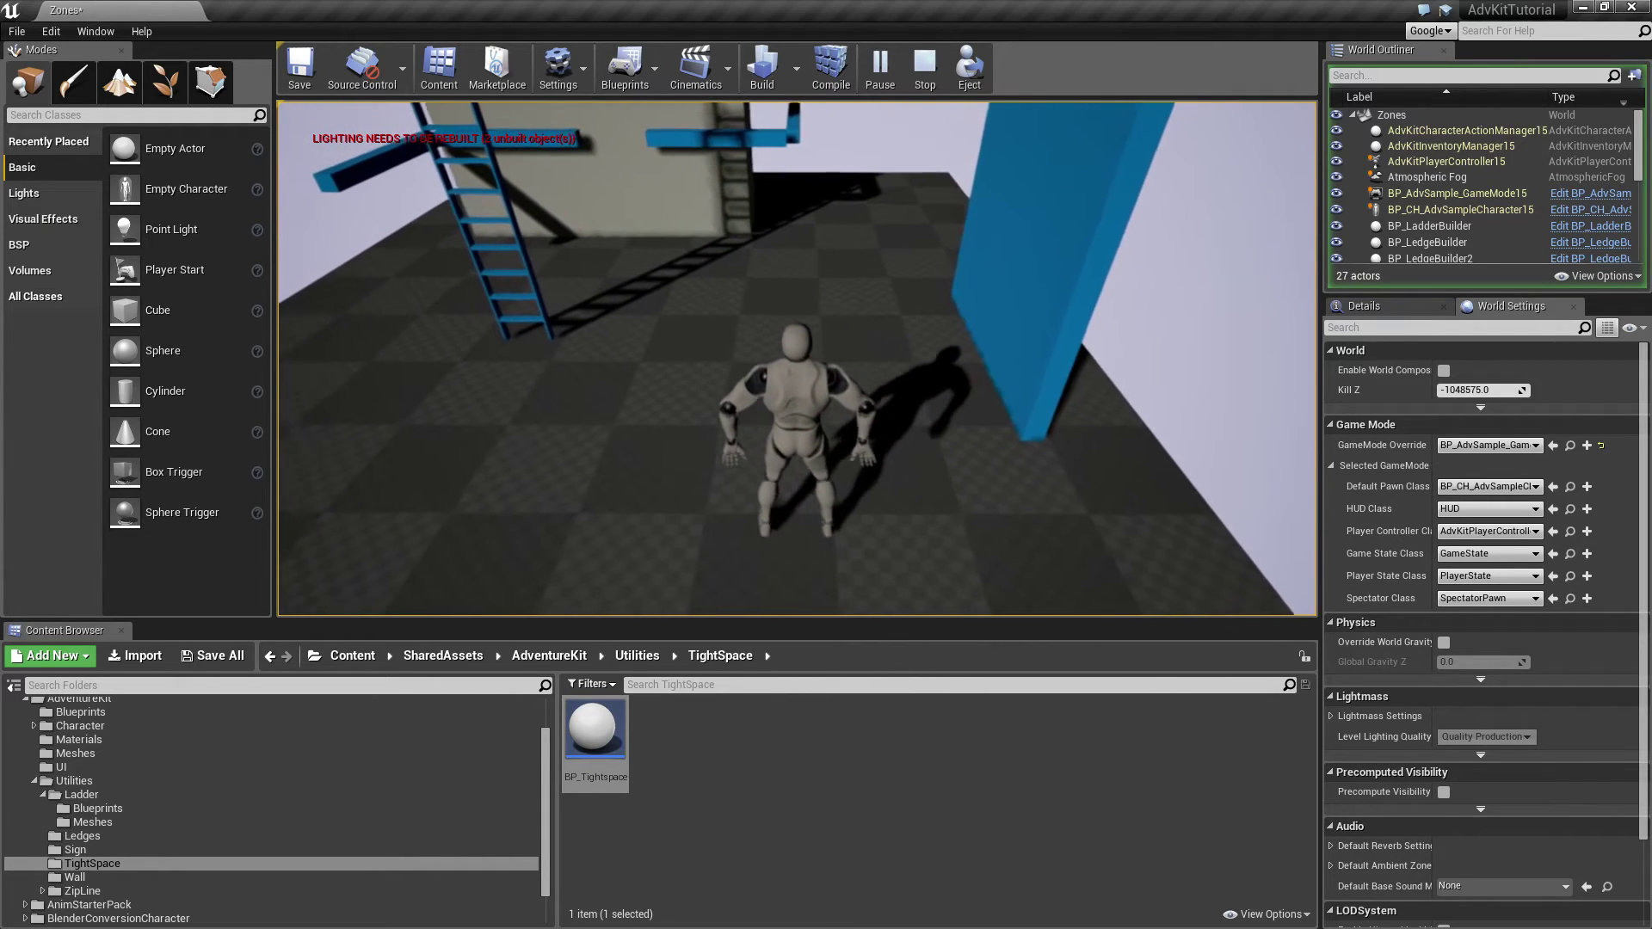
{"action": "key", "text": "w"}
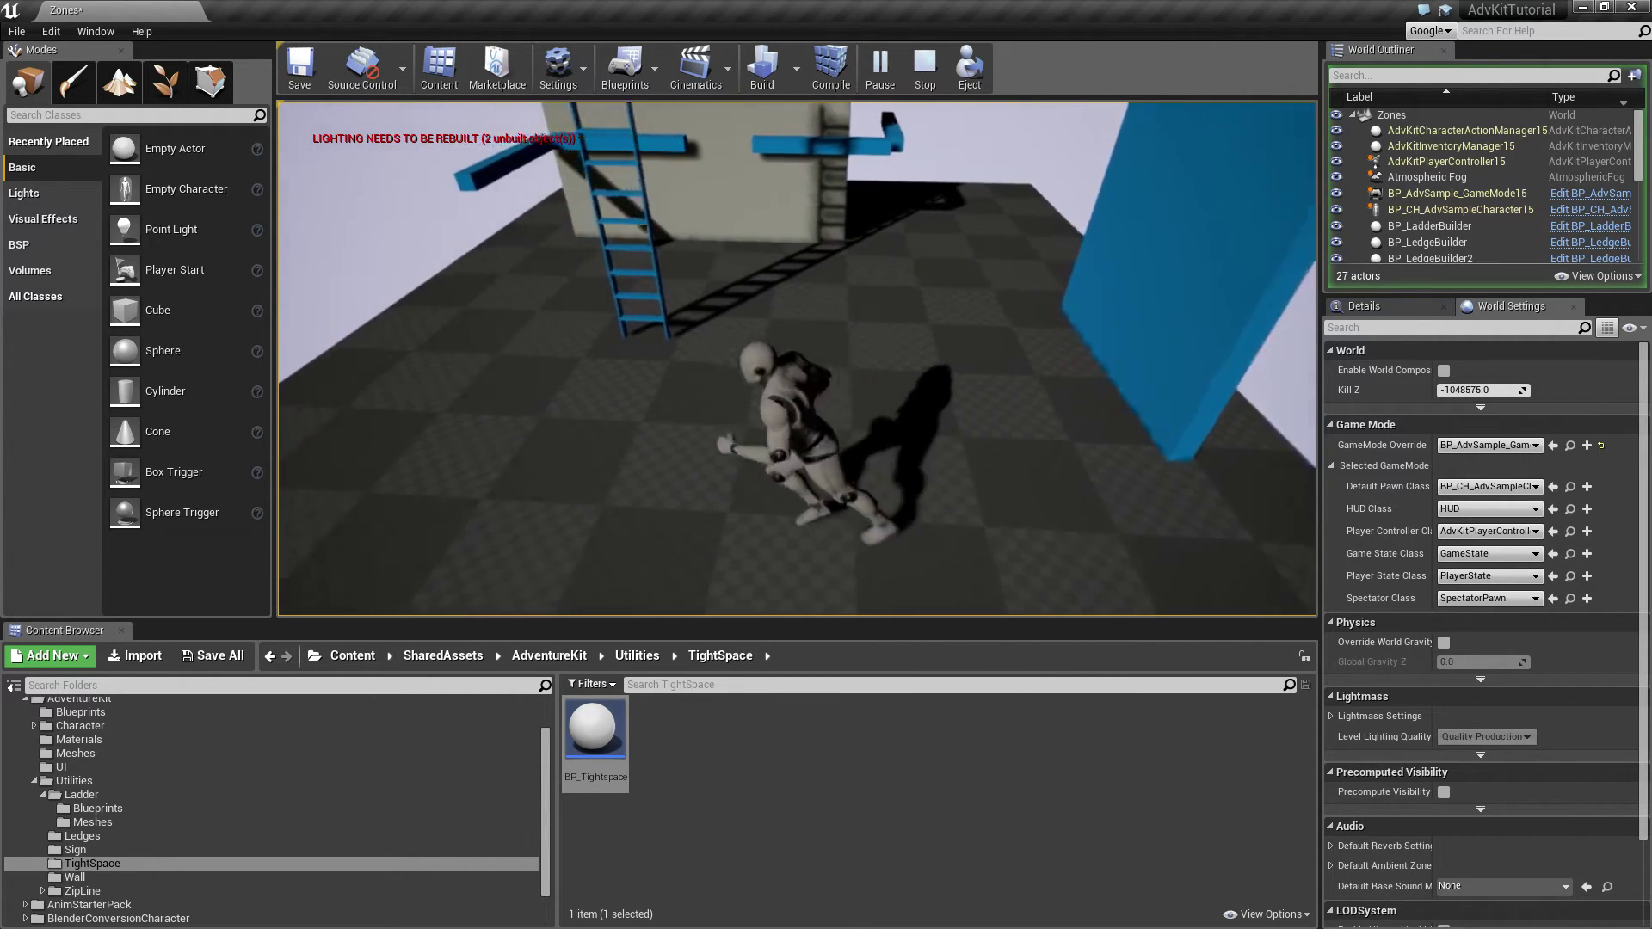
{"action": "key", "text": "Escape"}
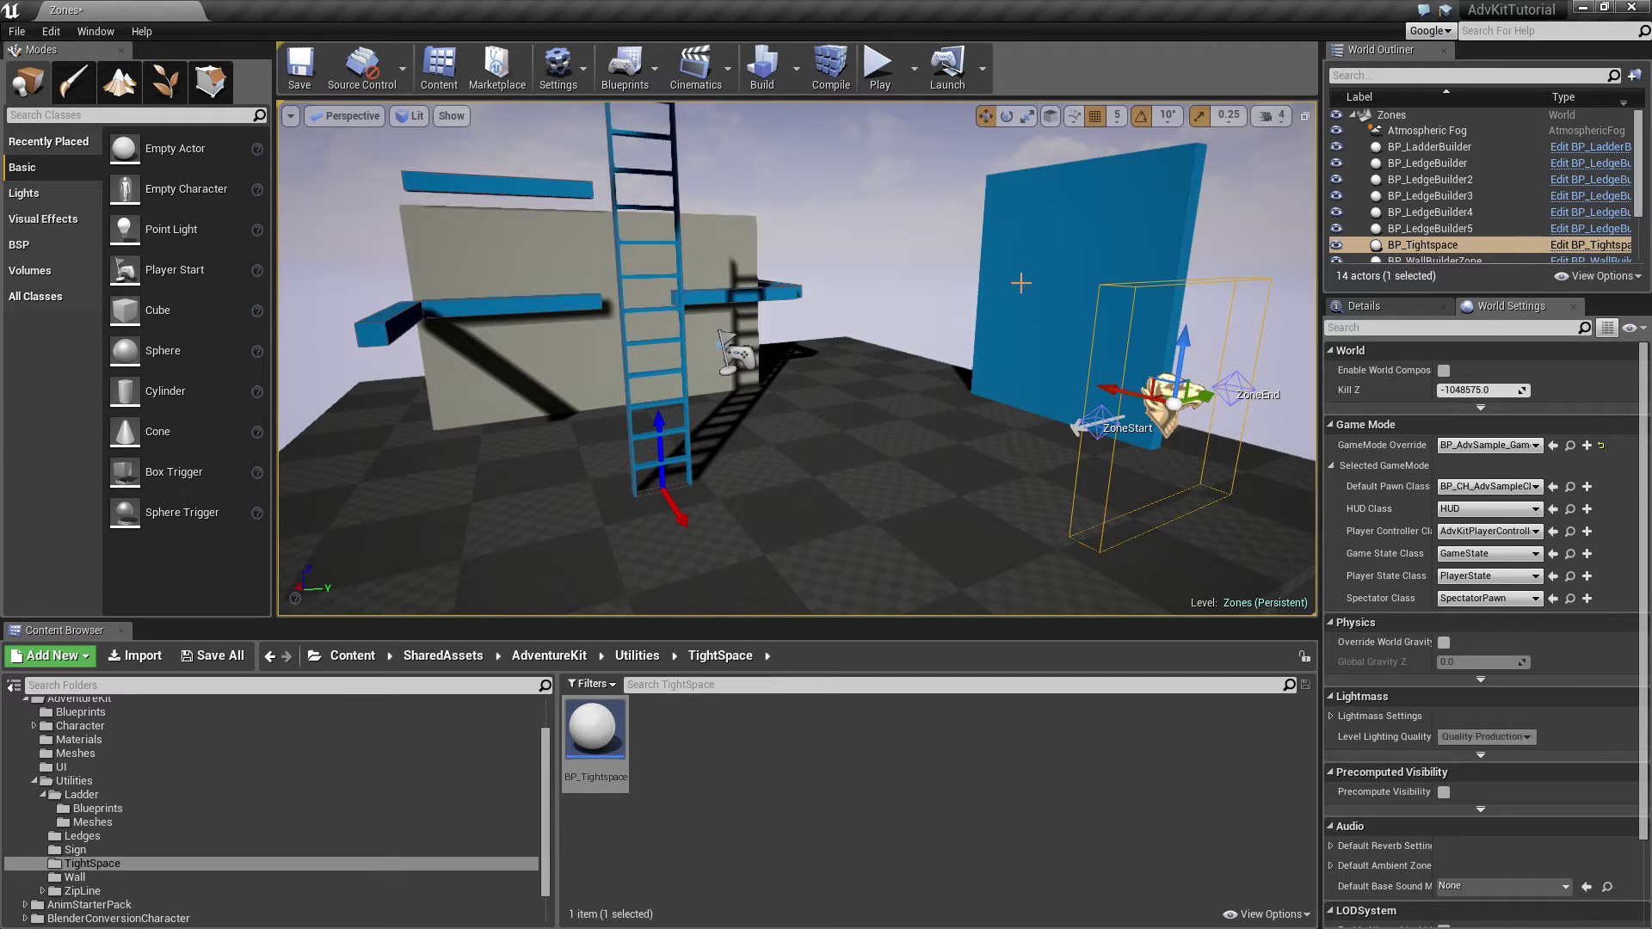
Step: Duplicate the wall zone rotated to horizontal and move the copy to the wall's upper edge, forming a ceiling
{"action": "right_click_drag", "start_coordinate": [1021, 282], "coordinate": [1086, 302]}
{"action": "left_click", "coordinate": [967, 261]}
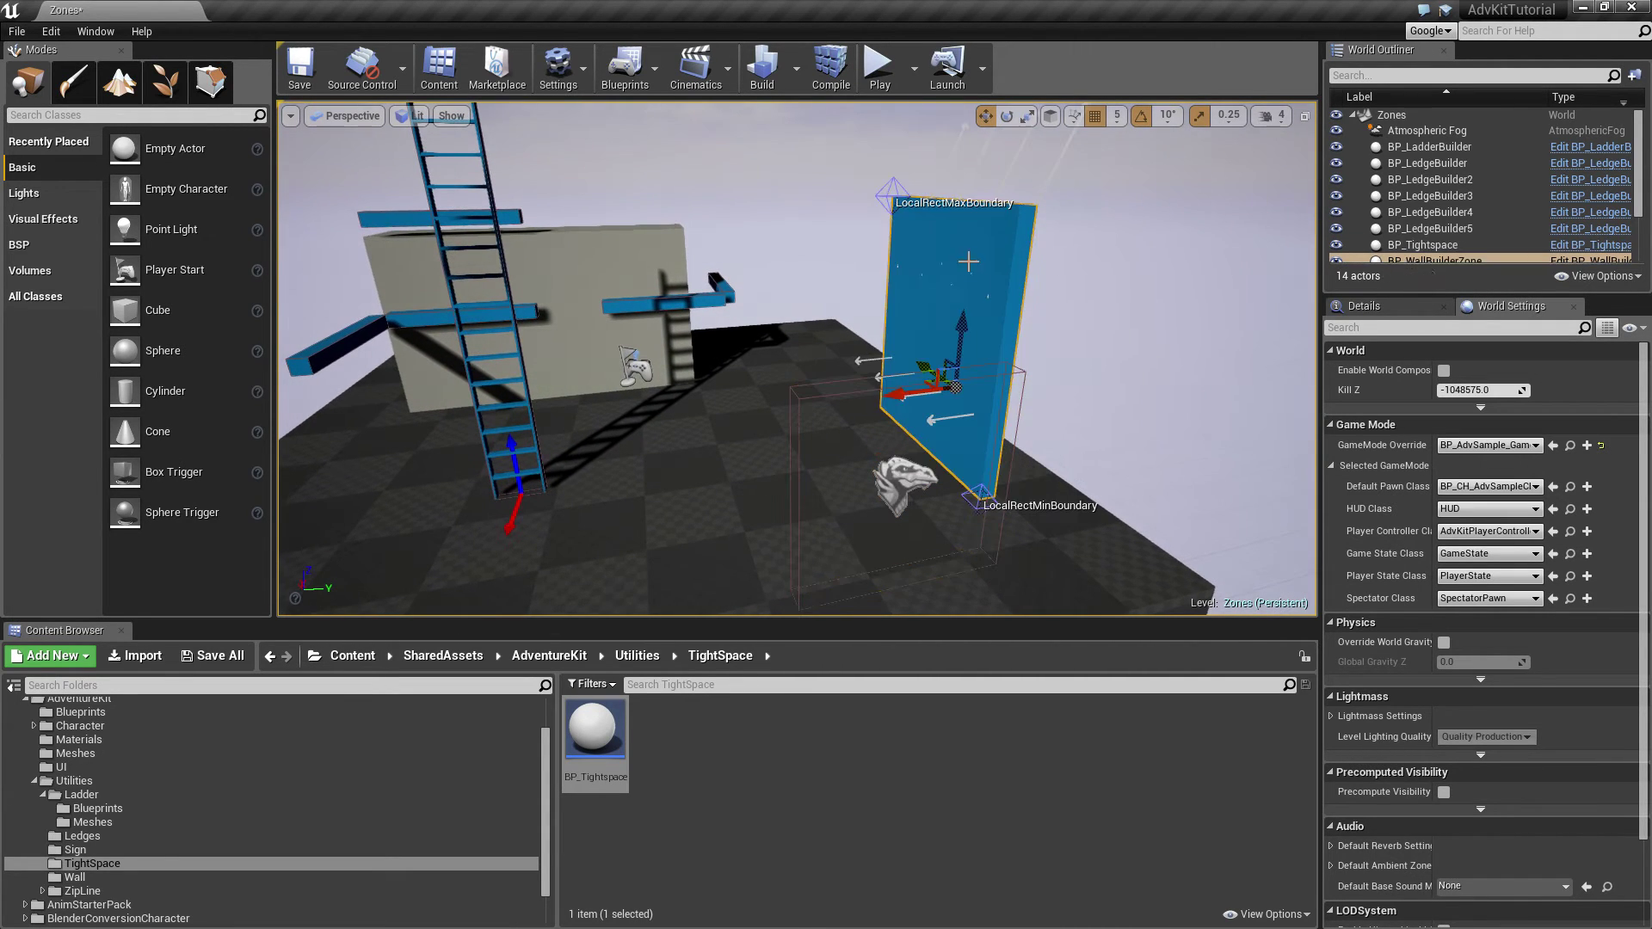
{"action": "key", "text": "e"}
{"action": "left_click_drag", "start_coordinate": [942, 309], "coordinate": [941, 307], "text": "alt"}
{"action": "key", "text": "w"}
{"action": "left_click_drag", "start_coordinate": [935, 406], "coordinate": [828, 274]}
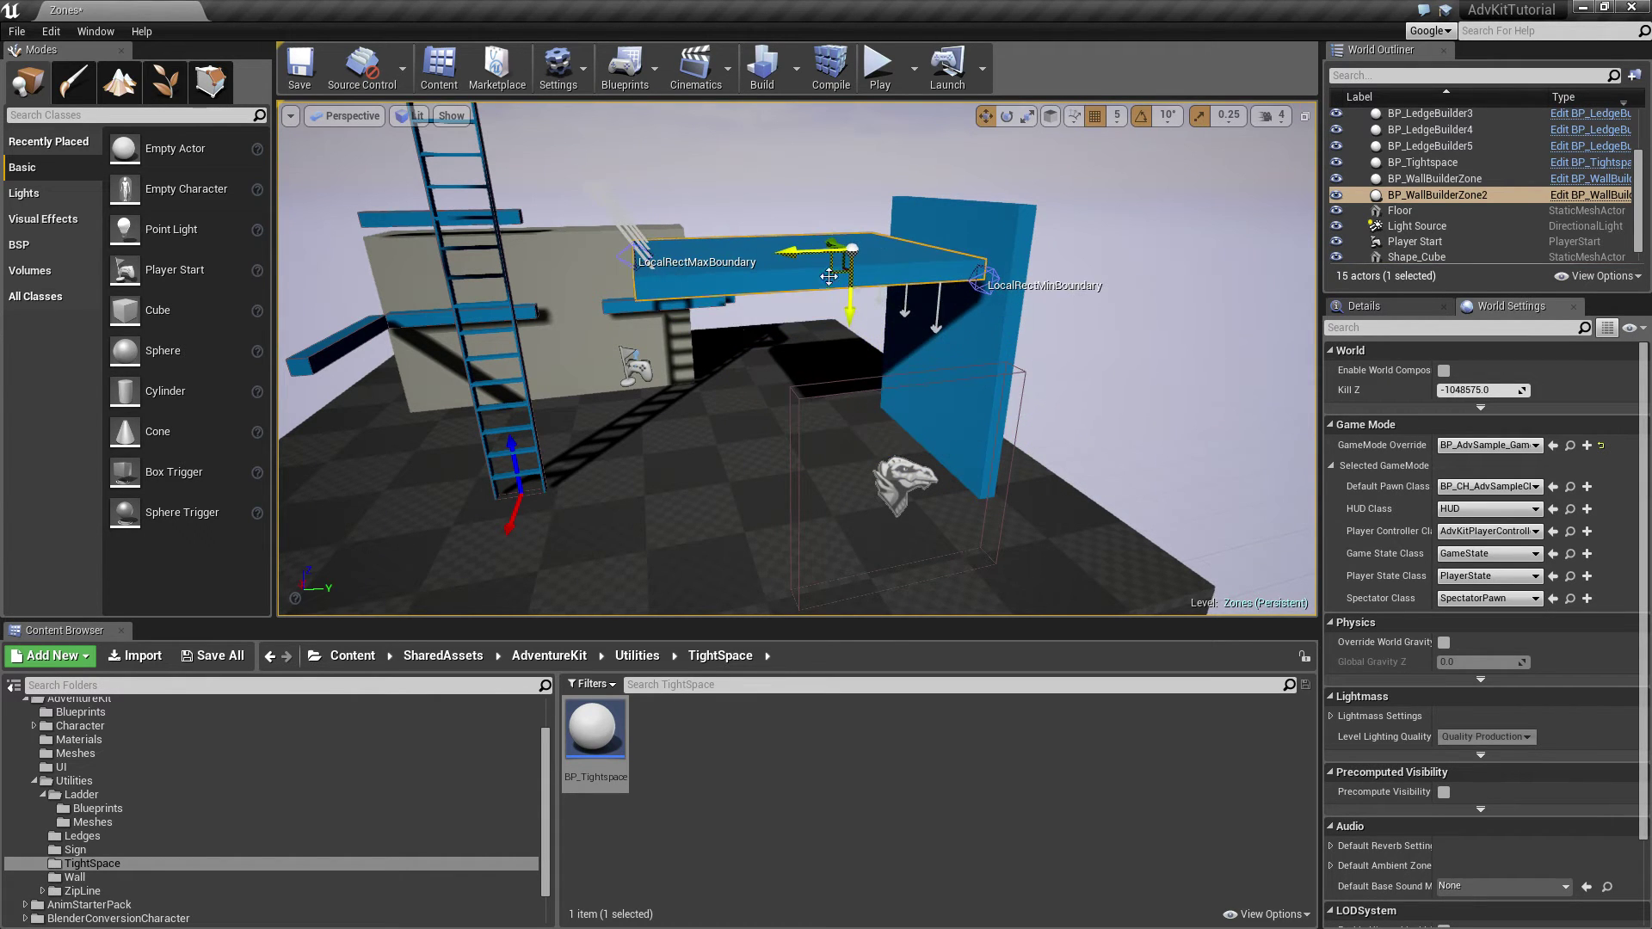
{"action": "scroll", "coordinate": [822, 293], "scroll_direction": "up", "scroll_amount": 6}
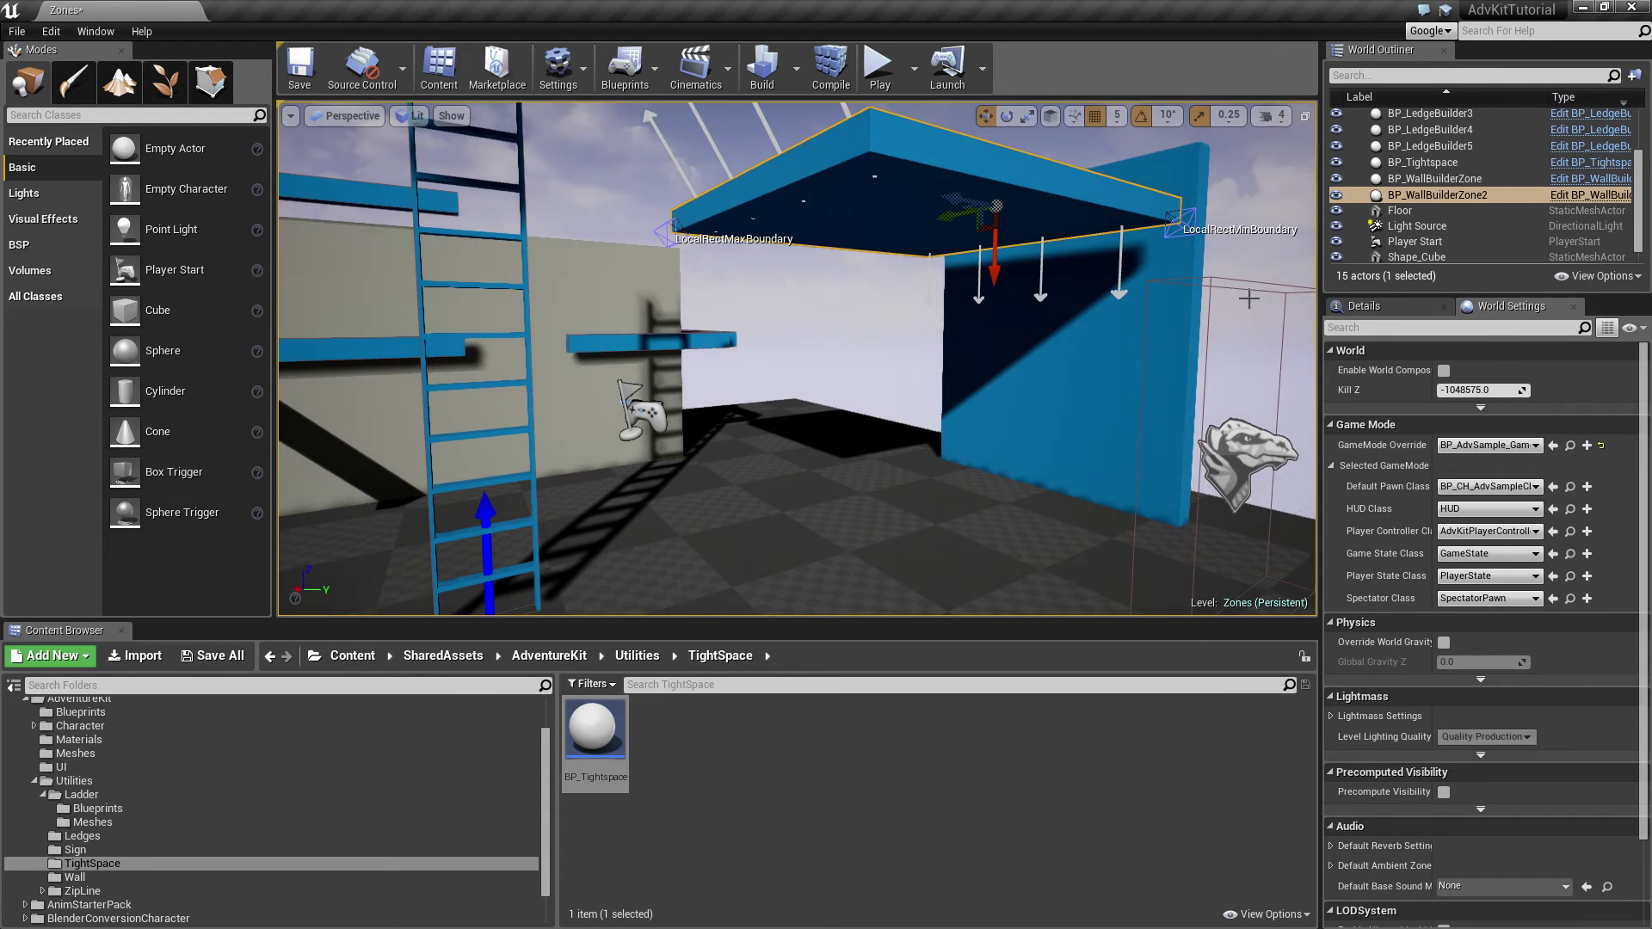
Step: Set the horizontal wall zone's Zone Physics to Ceiling Climbing
{"action": "left_click", "coordinate": [1363, 306]}
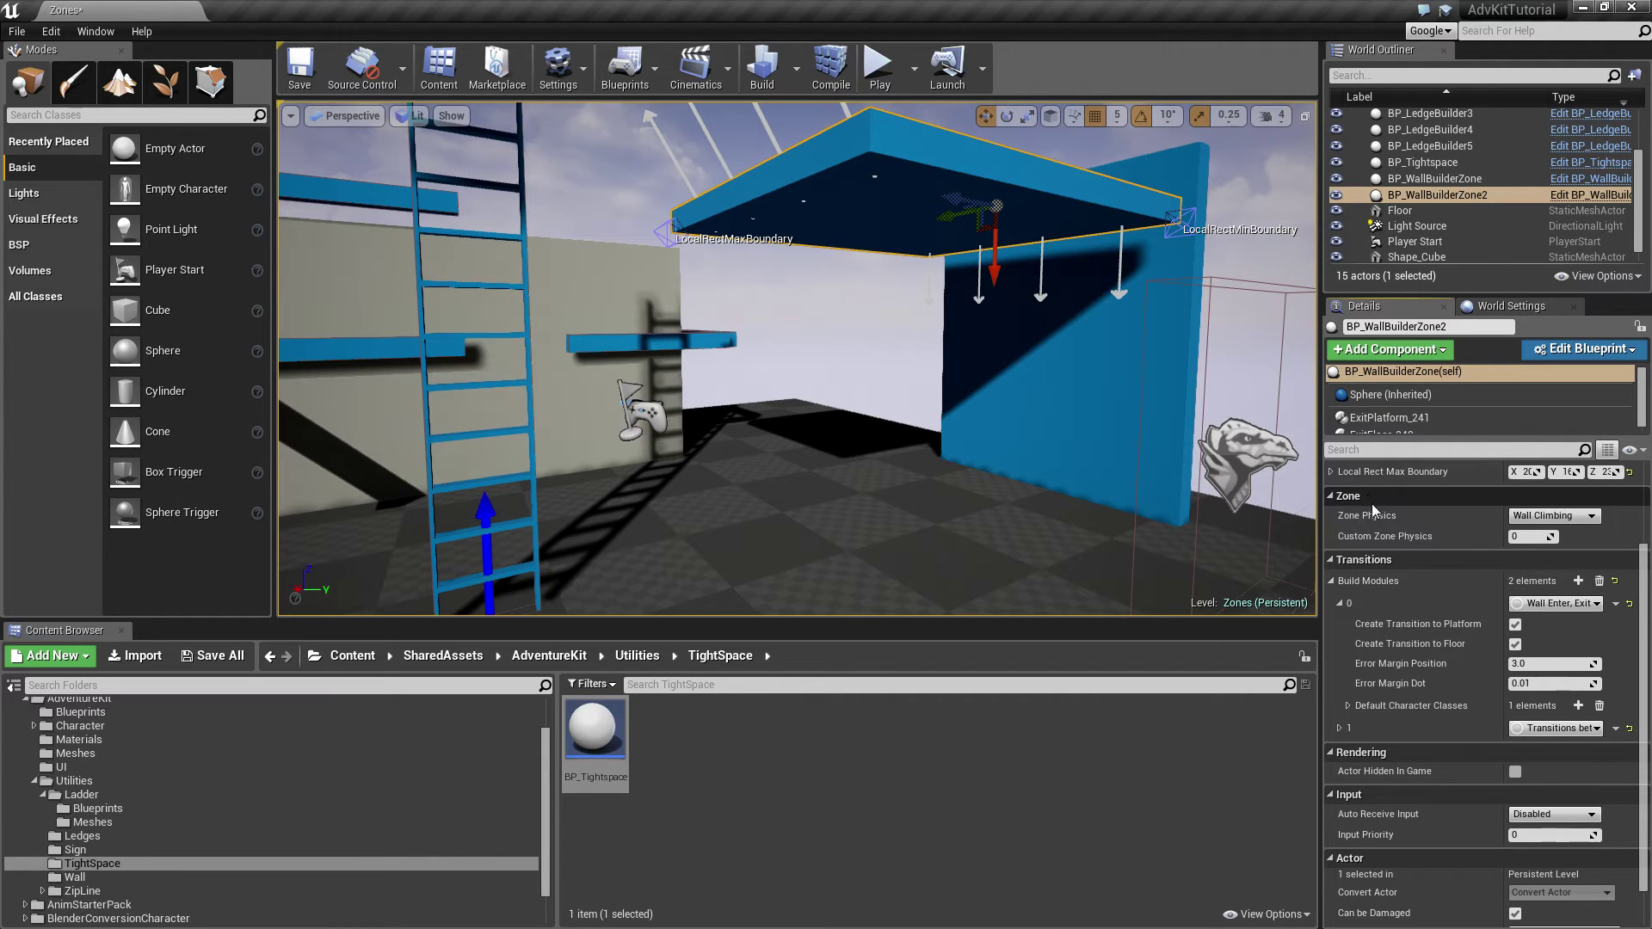
{"action": "left_click", "coordinate": [1553, 516]}
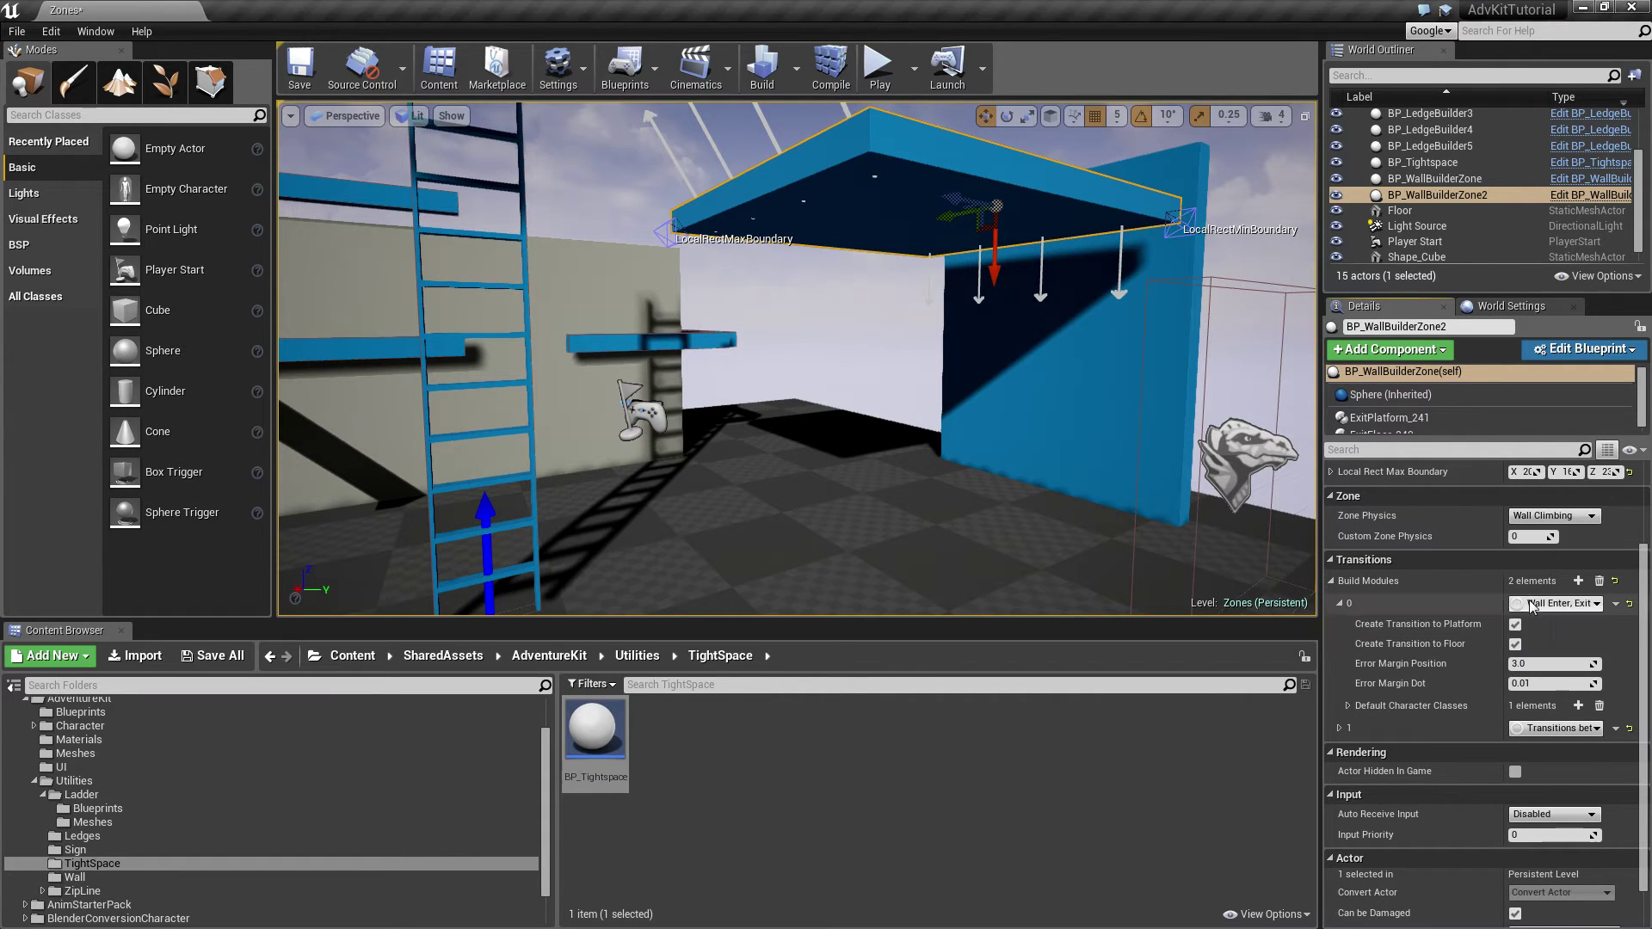
{"action": "left_click", "coordinate": [1541, 603]}
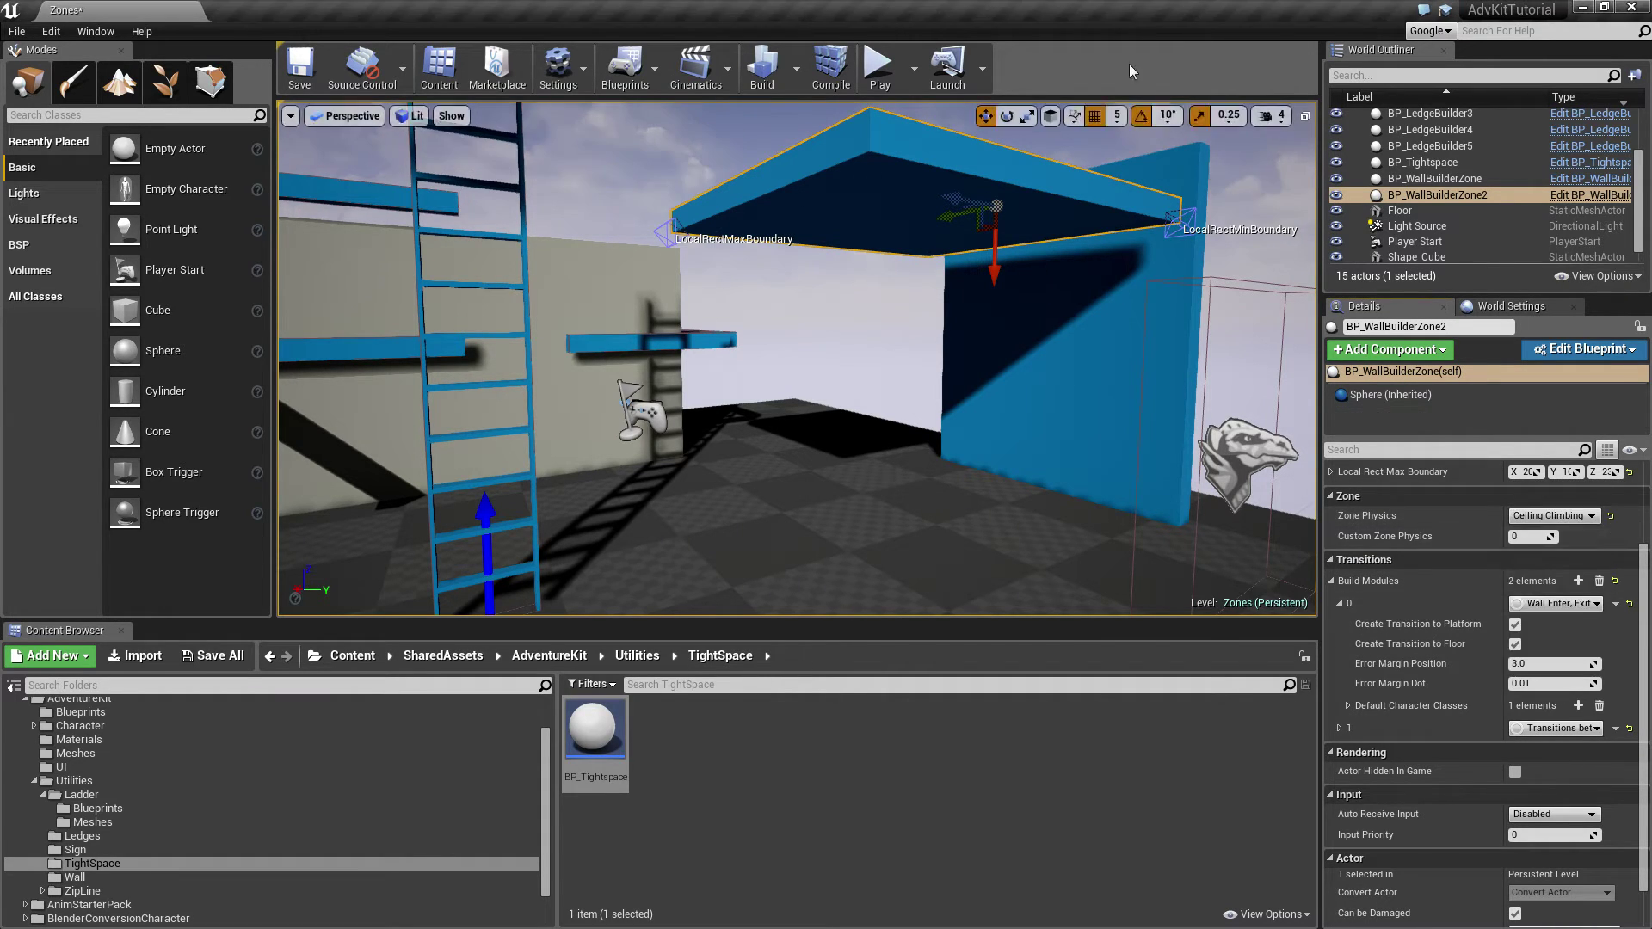
Step: Play the level, test climbing along the horizontal ceiling zone, and end the play session
{"action": "left_click", "coordinate": [876, 76]}
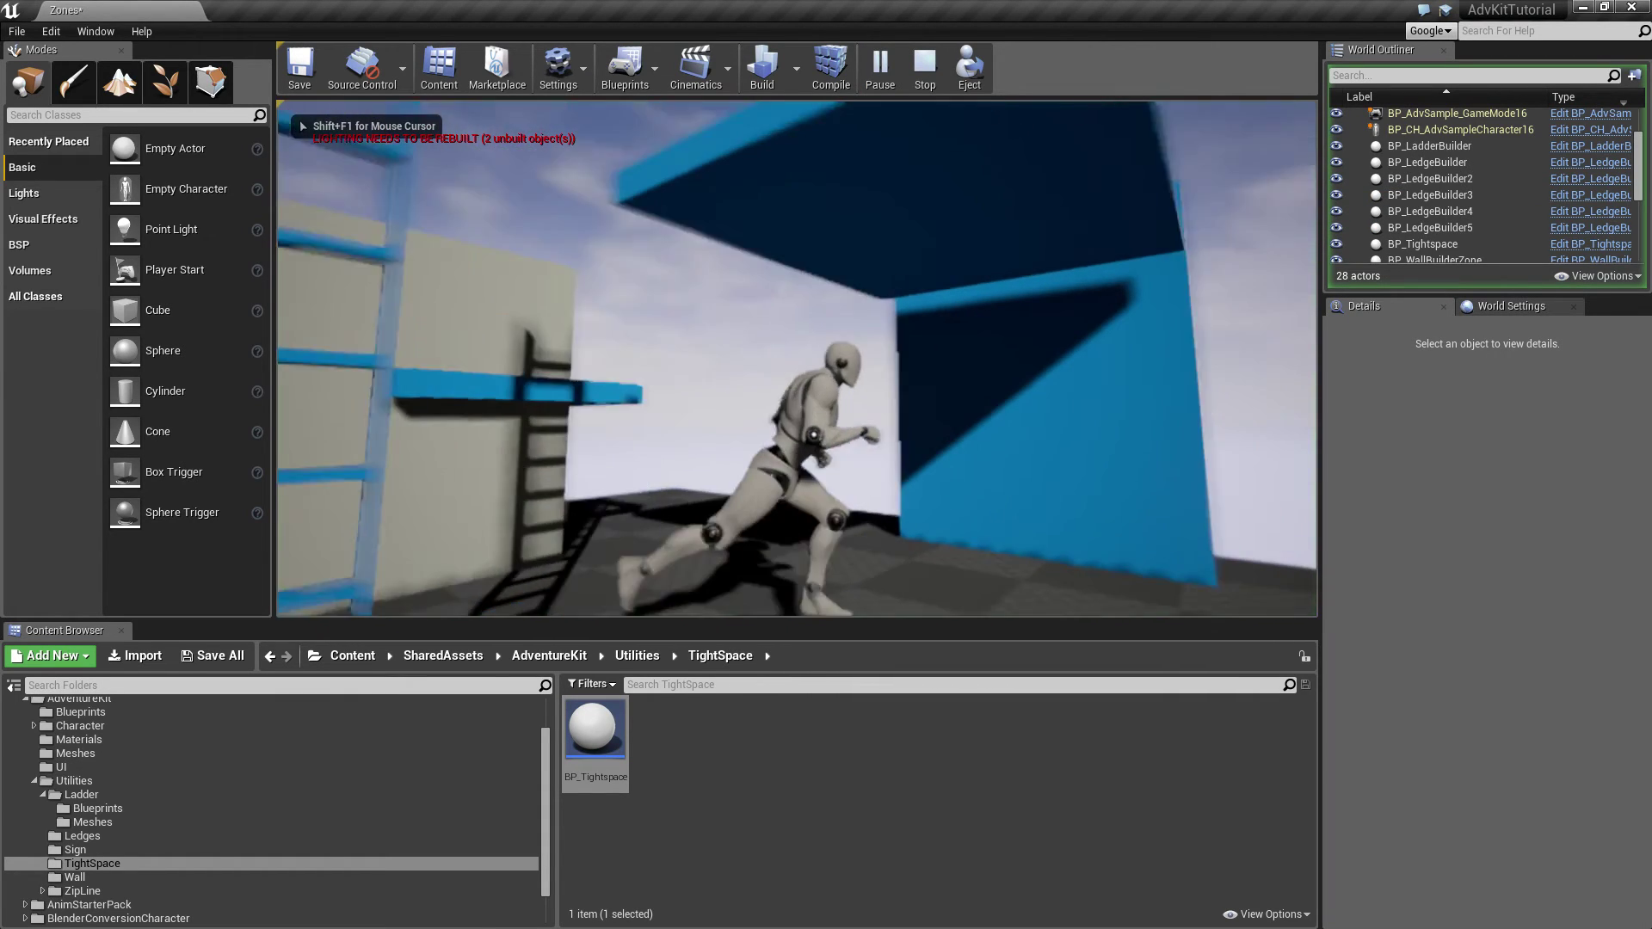
{"action": "key", "text": "d"}
{"action": "key", "text": "a"}
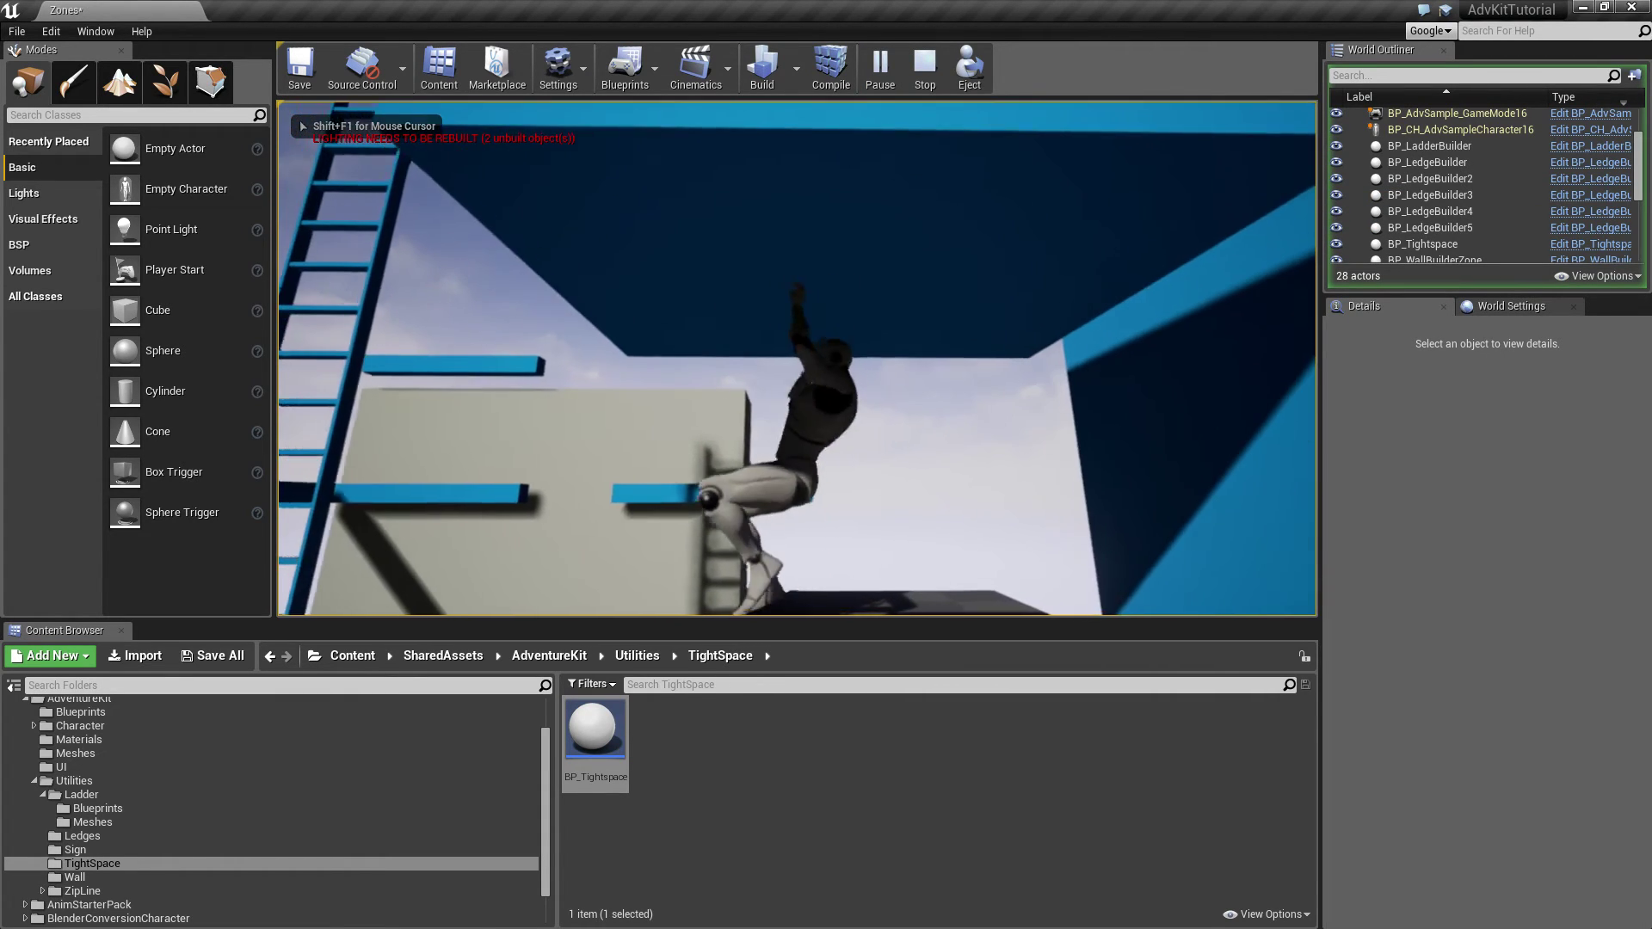
{"action": "key", "text": "d"}
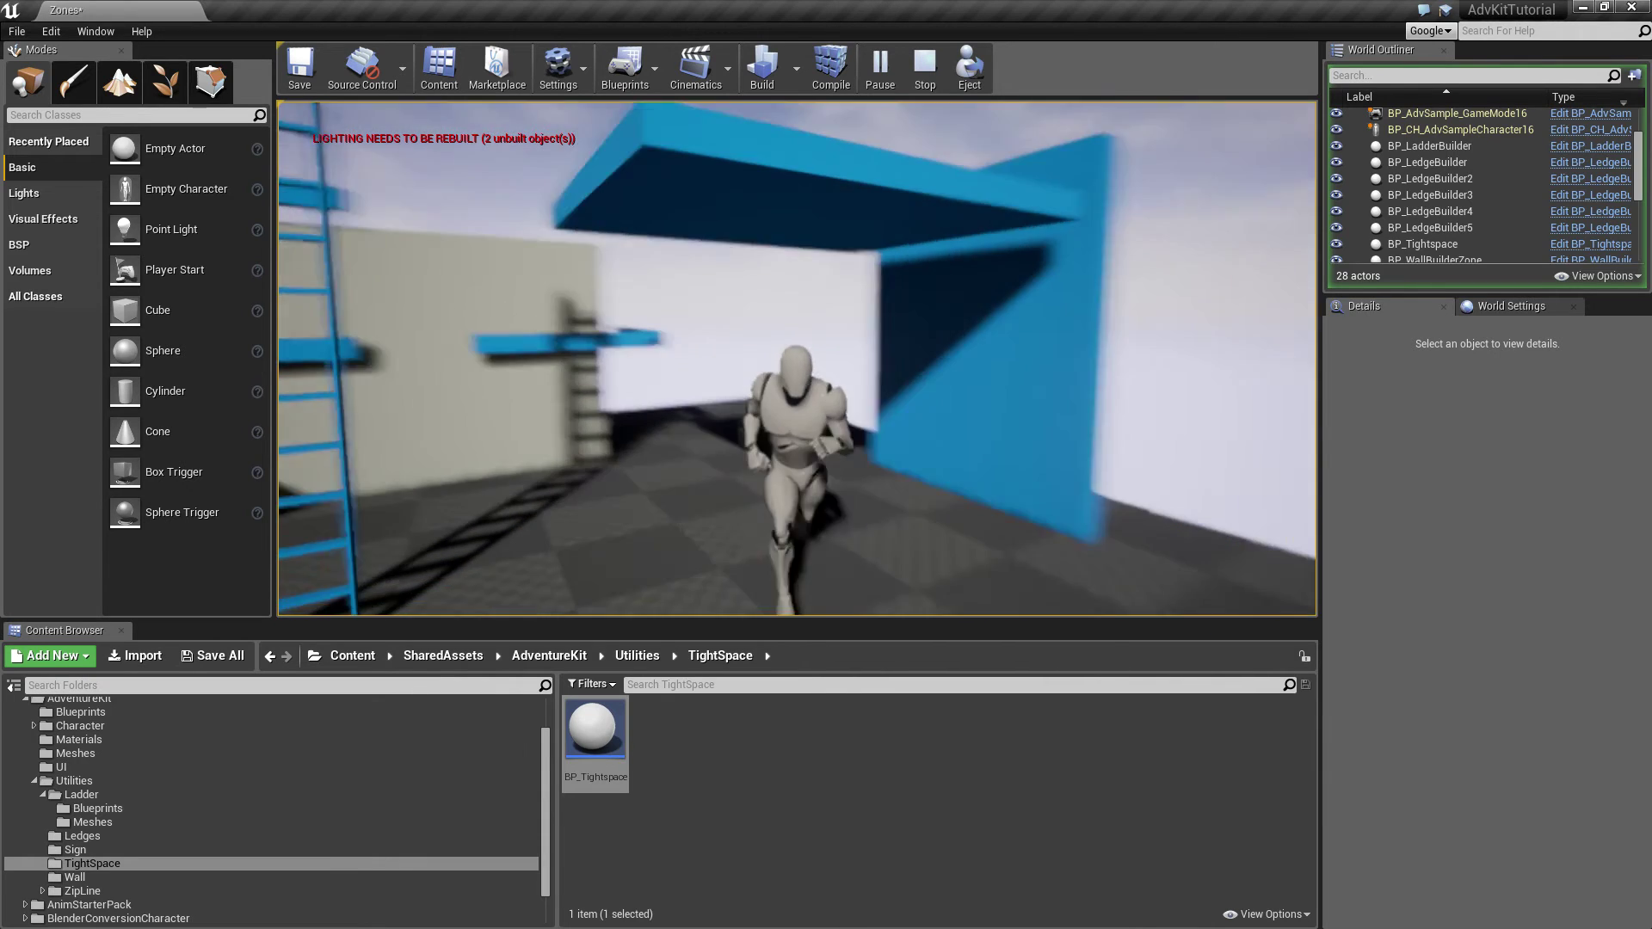
{"action": "key", "text": "Escape"}
Step: Set the tight space zone's Zone Physics to Balance Walking
{"action": "right_click_drag", "start_coordinate": [1258, 428], "coordinate": [1257, 427]}
{"action": "left_click", "coordinate": [974, 389]}
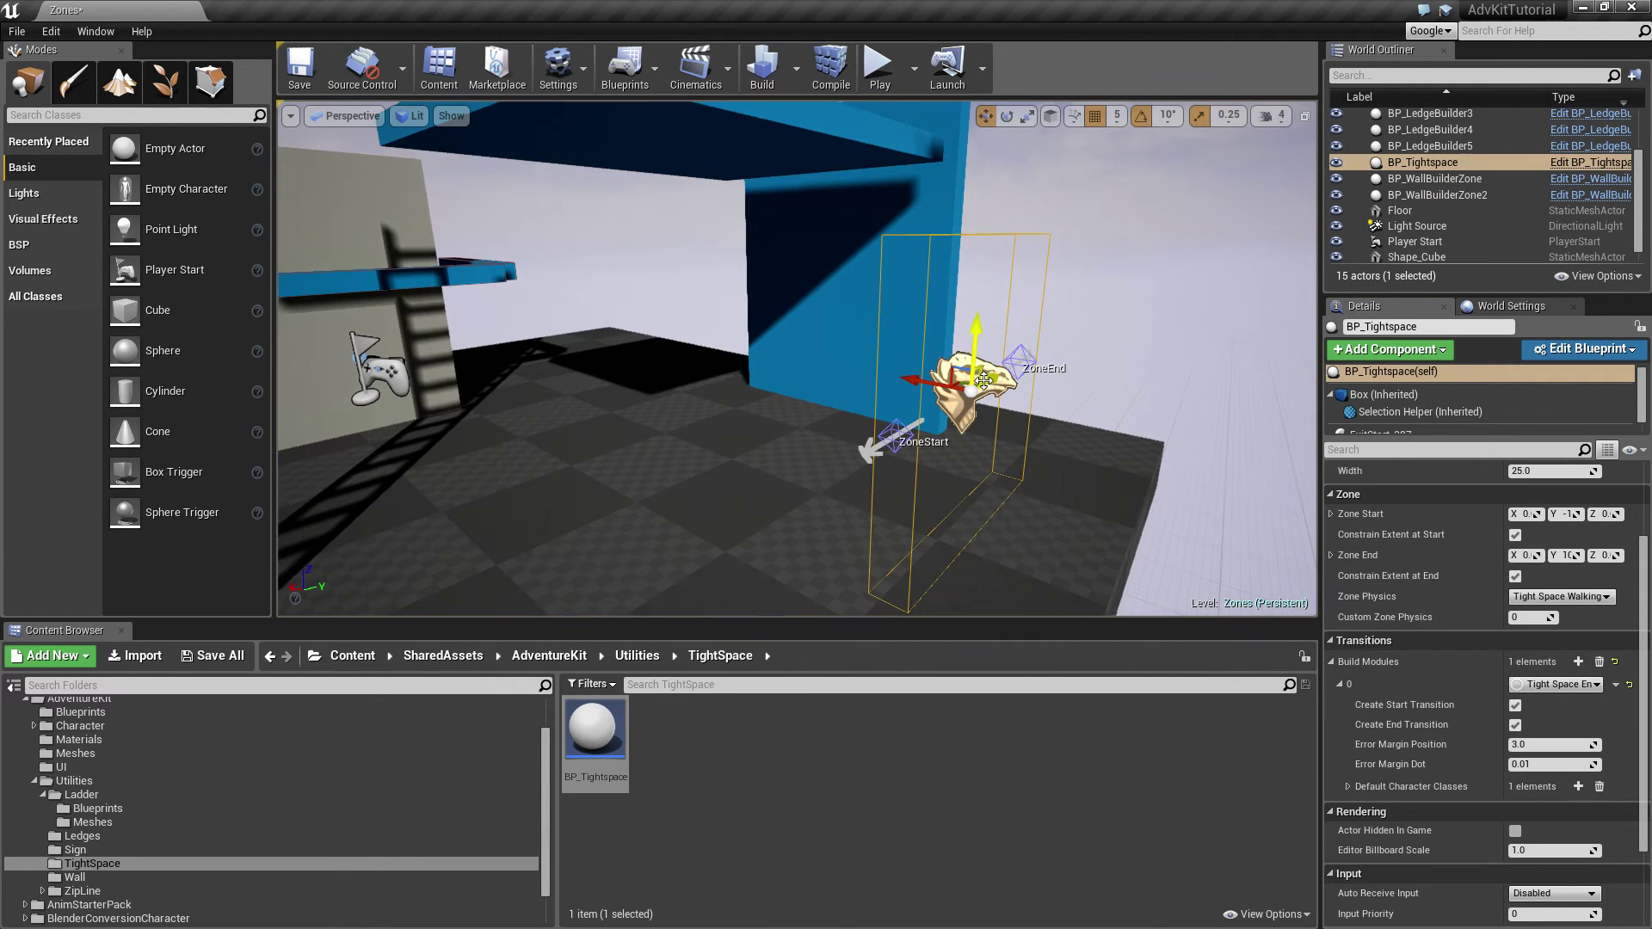
{"action": "left_click", "coordinate": [1536, 598]}
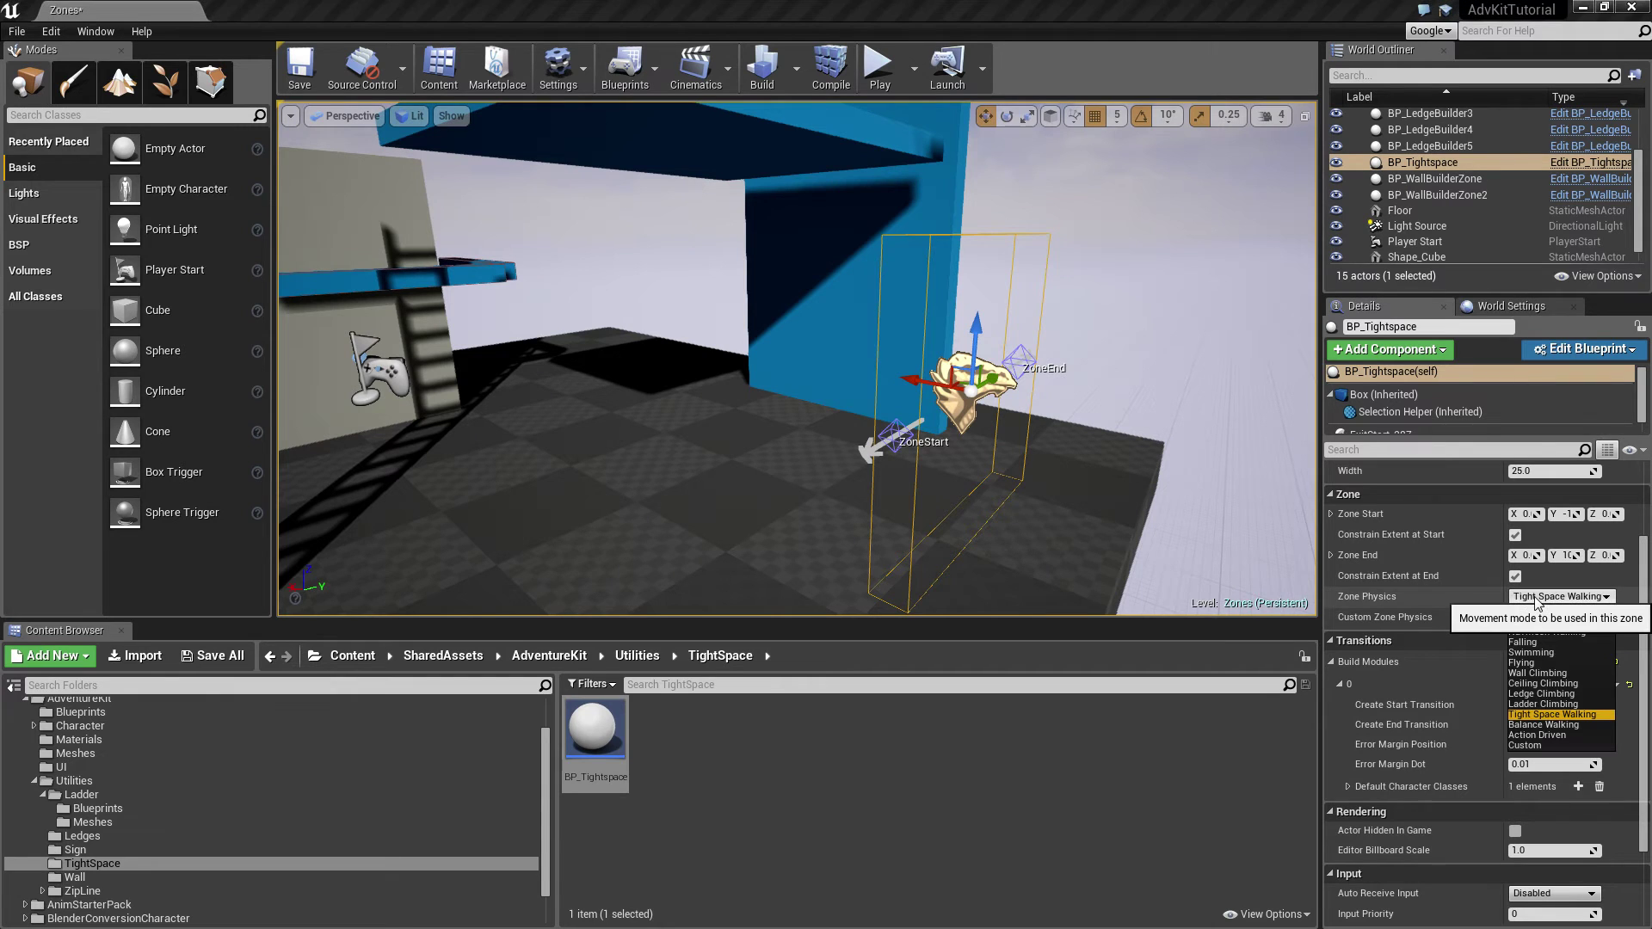
{"action": "left_click", "coordinate": [1541, 731]}
Step: Play the level, test walking through the former tight space zone in balance mode, and end the play session
{"action": "left_click", "coordinate": [878, 67]}
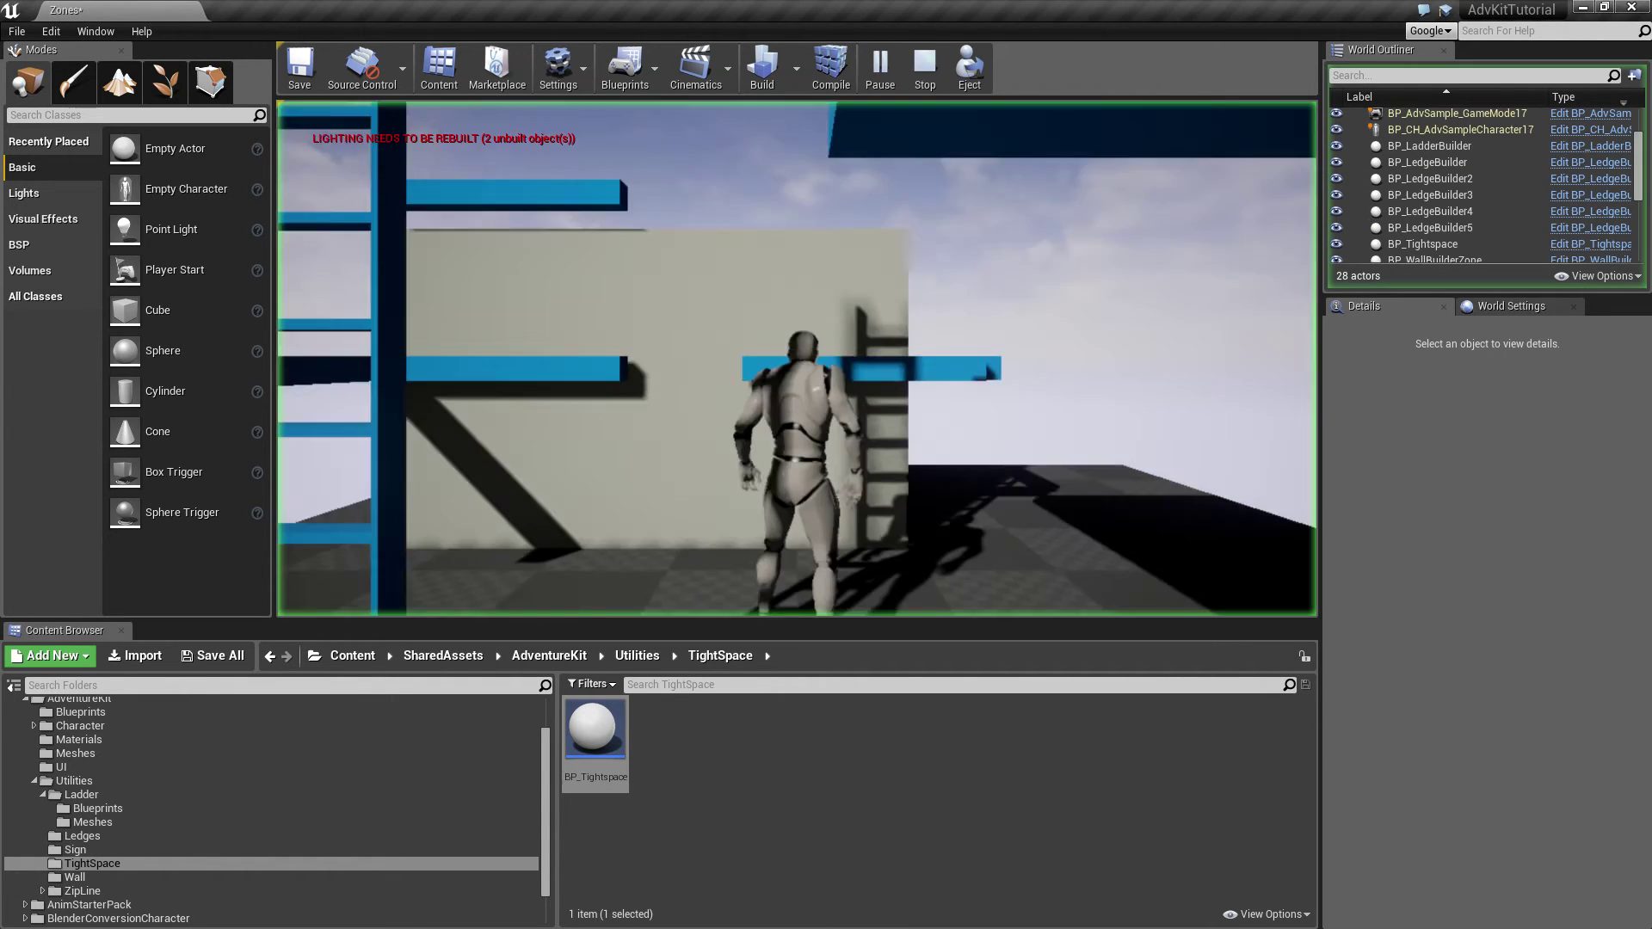
{"action": "key", "text": "w"}
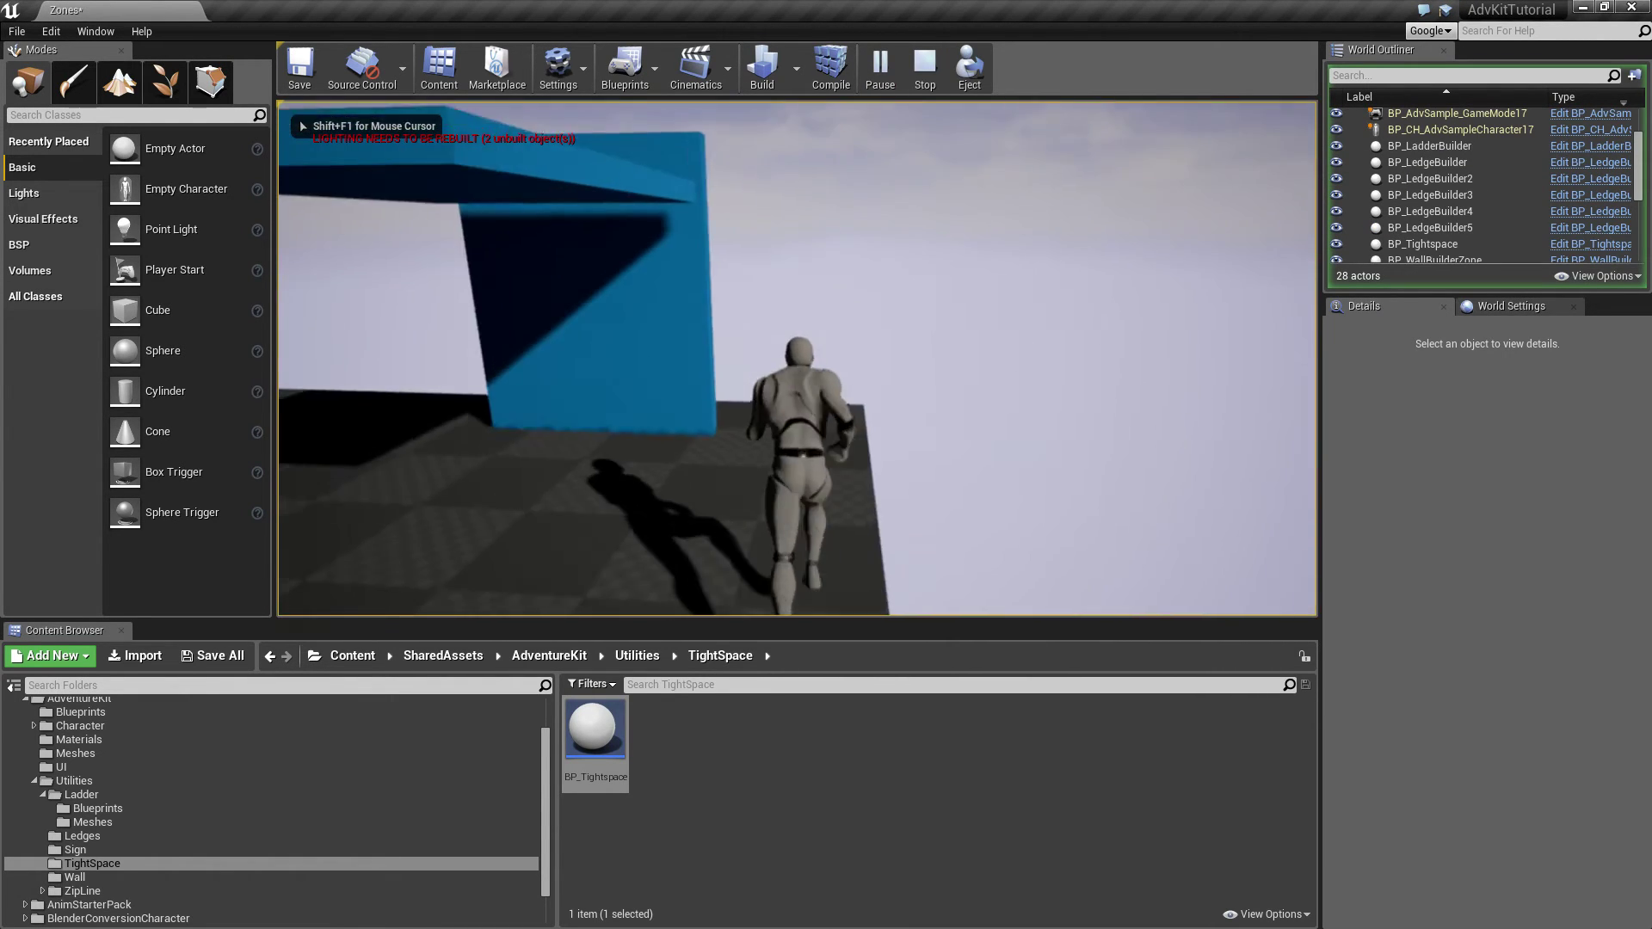
{"action": "key", "text": "w"}
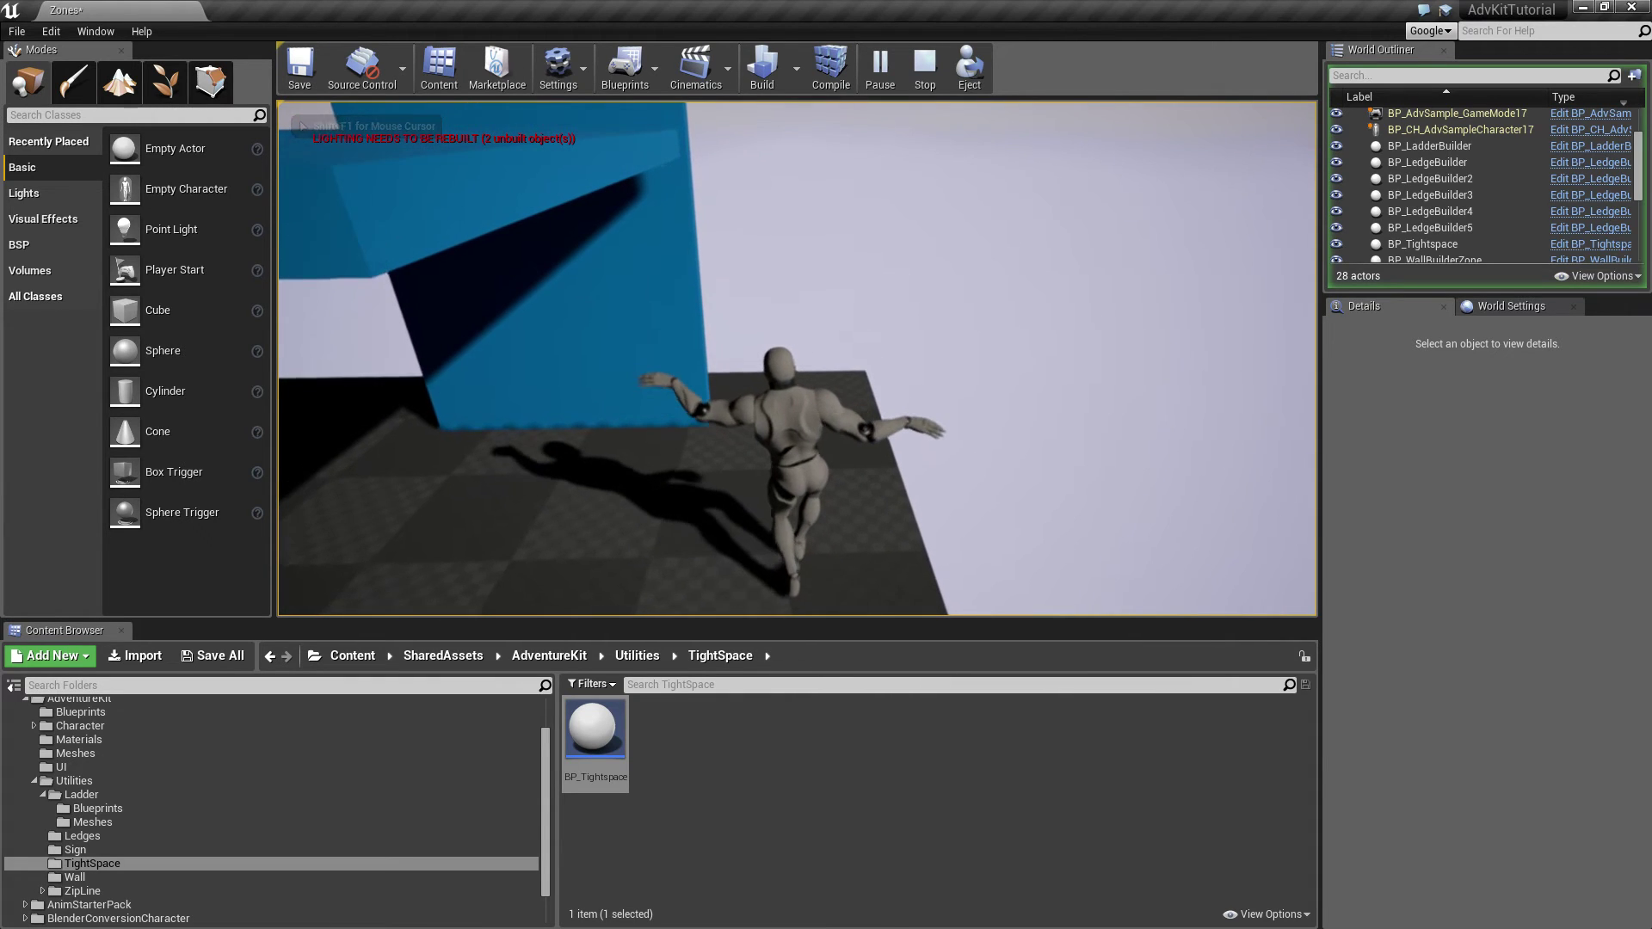
{"action": "key", "text": "w"}
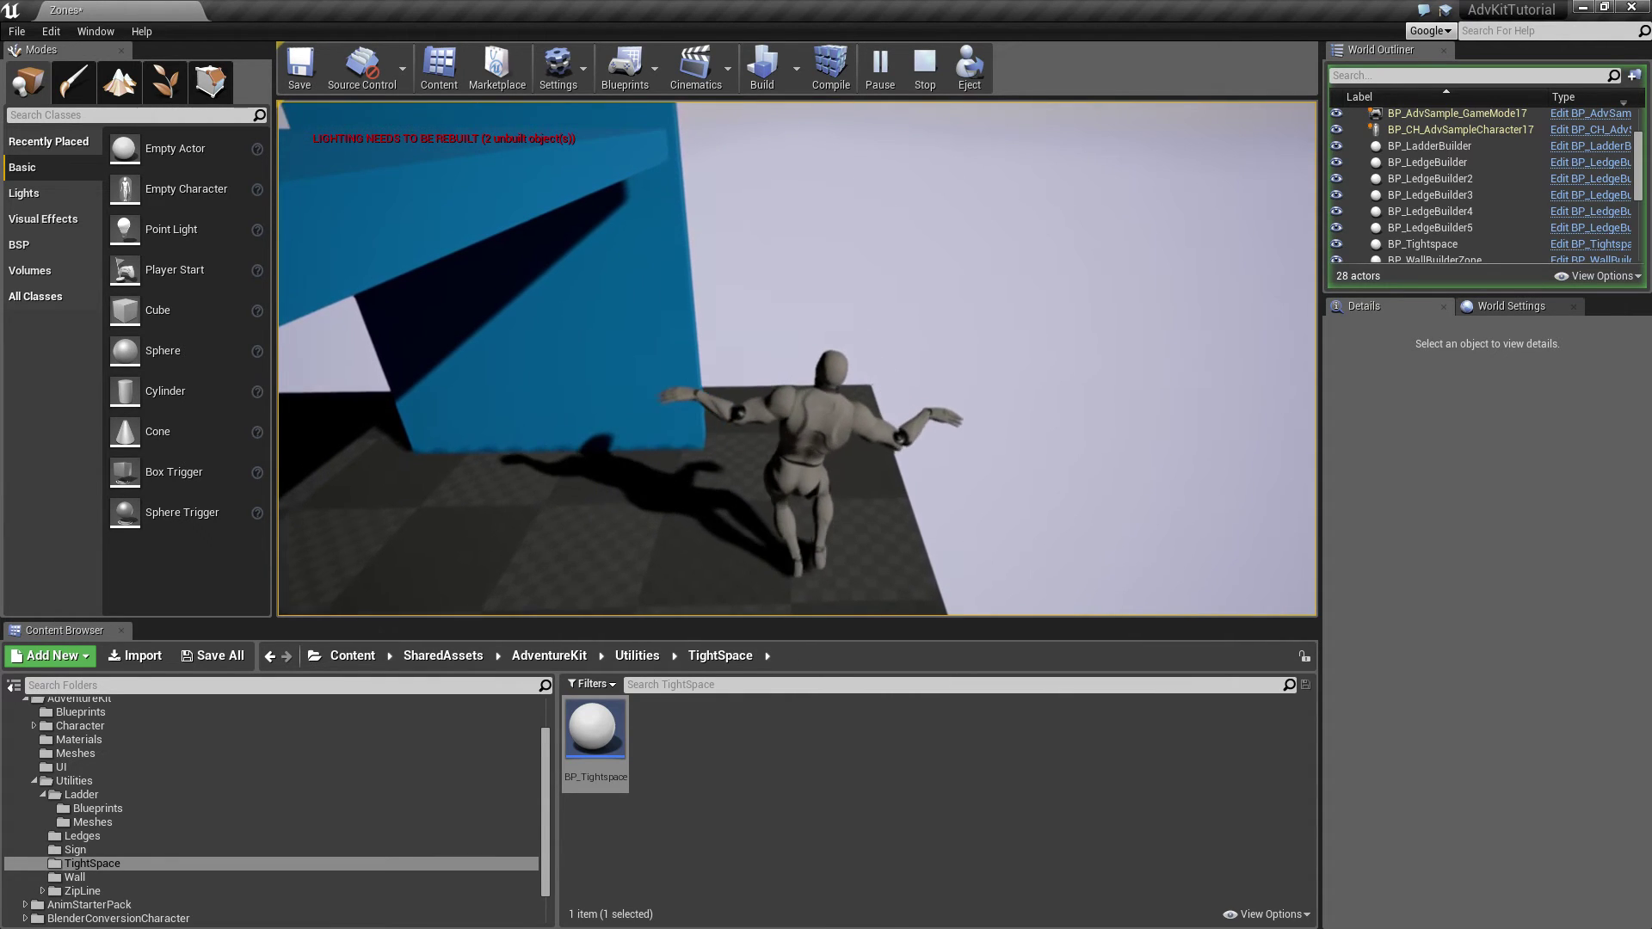
{"action": "key", "text": "Escape"}
Step: Reposition the horizontal ceiling zone against the wall zone's upper edge so transitions between wall and ceiling are built
{"action": "right_click_drag", "start_coordinate": [1287, 446], "coordinate": [941, 400]}
{"action": "key", "text": "s"}
{"action": "key", "text": "d"}
{"action": "left_click", "coordinate": [907, 314]}
{"action": "key", "text": "w"}
{"action": "key", "text": "s"}
{"action": "left_click_drag", "start_coordinate": [787, 406], "coordinate": [826, 316]}
{"action": "key", "text": "s"}
{"action": "mouse_move", "coordinate": [931, 400]}
{"action": "right_mouse_down"}
{"action": "mouse_move", "coordinate": [912, 402]}
{"action": "mouse_move", "coordinate": [947, 411]}
{"action": "right_mouse_up"}
{"action": "key", "text": "w"}
{"action": "key", "text": "a"}
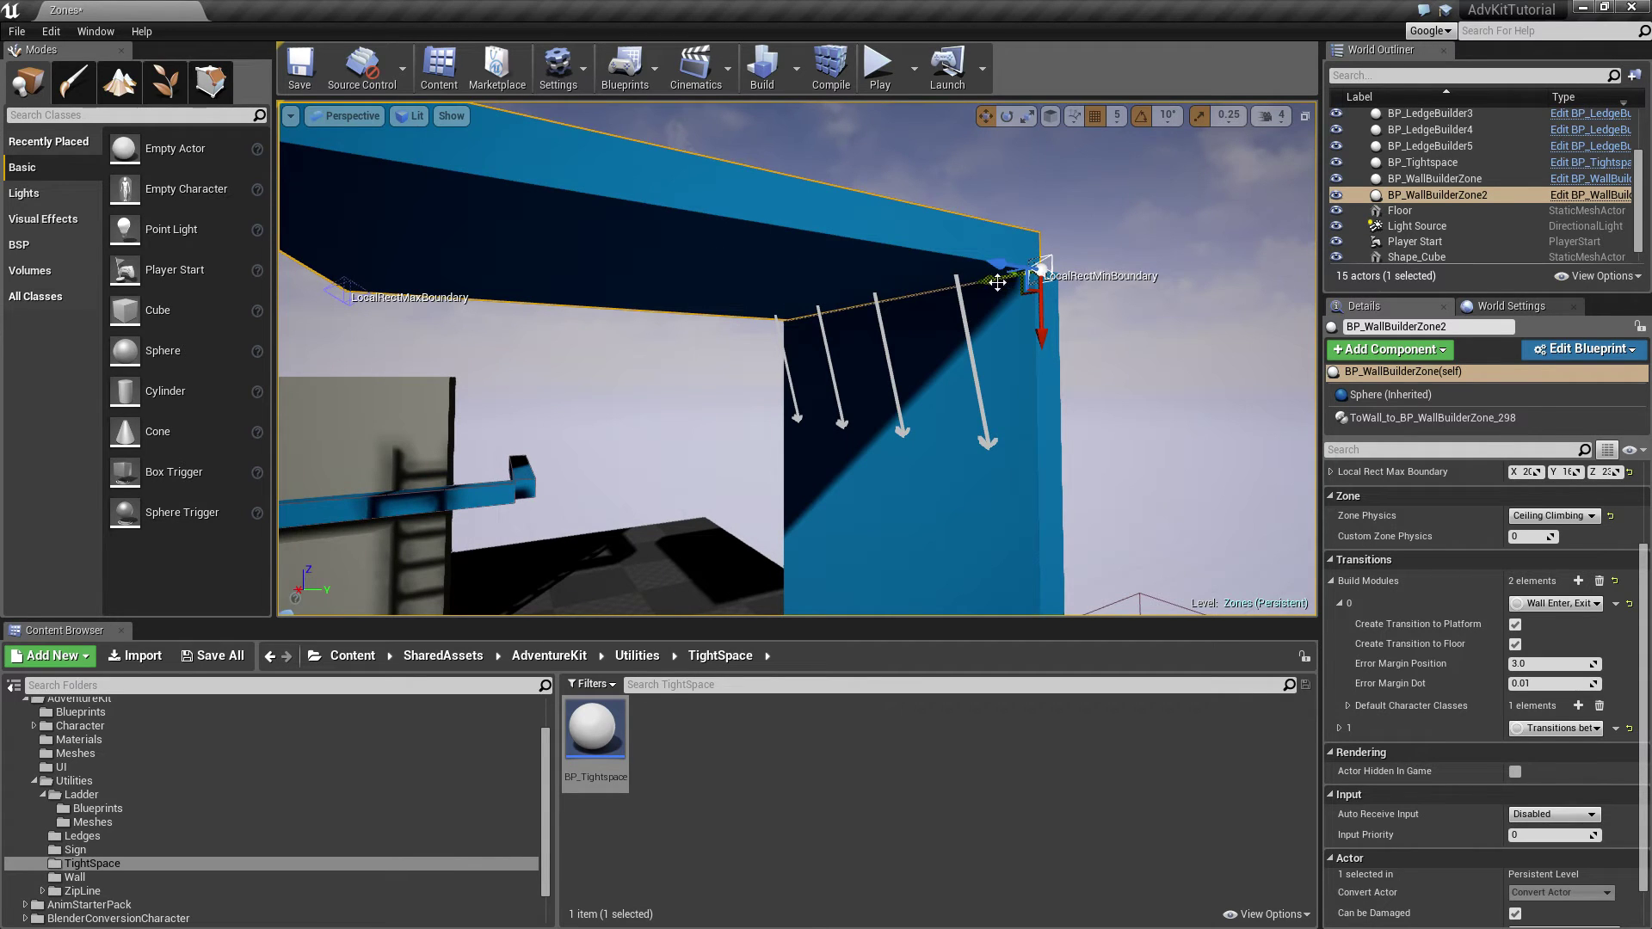
{"action": "left_click_drag", "start_coordinate": [997, 282], "coordinate": [1001, 337]}
Step: Inspect the middle ledge's transition settings, including its build module, the available module types and the module's options
{"action": "right_click_drag", "start_coordinate": [680, 472], "coordinate": [508, 506]}
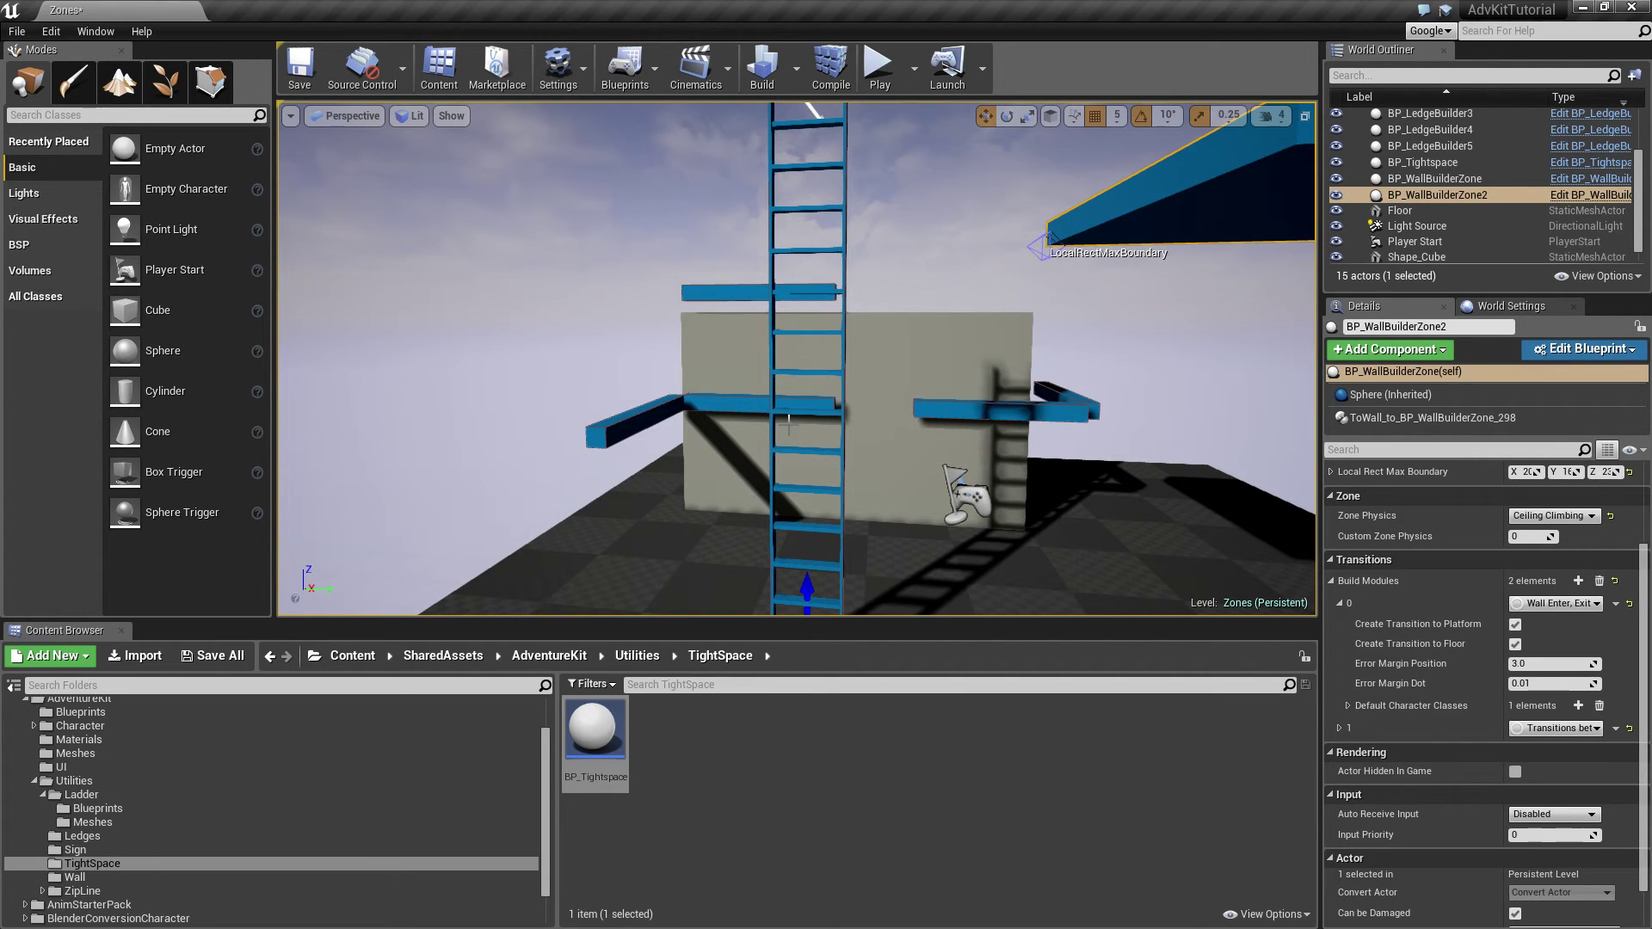
{"action": "right_click_drag", "start_coordinate": [788, 423], "coordinate": [835, 408]}
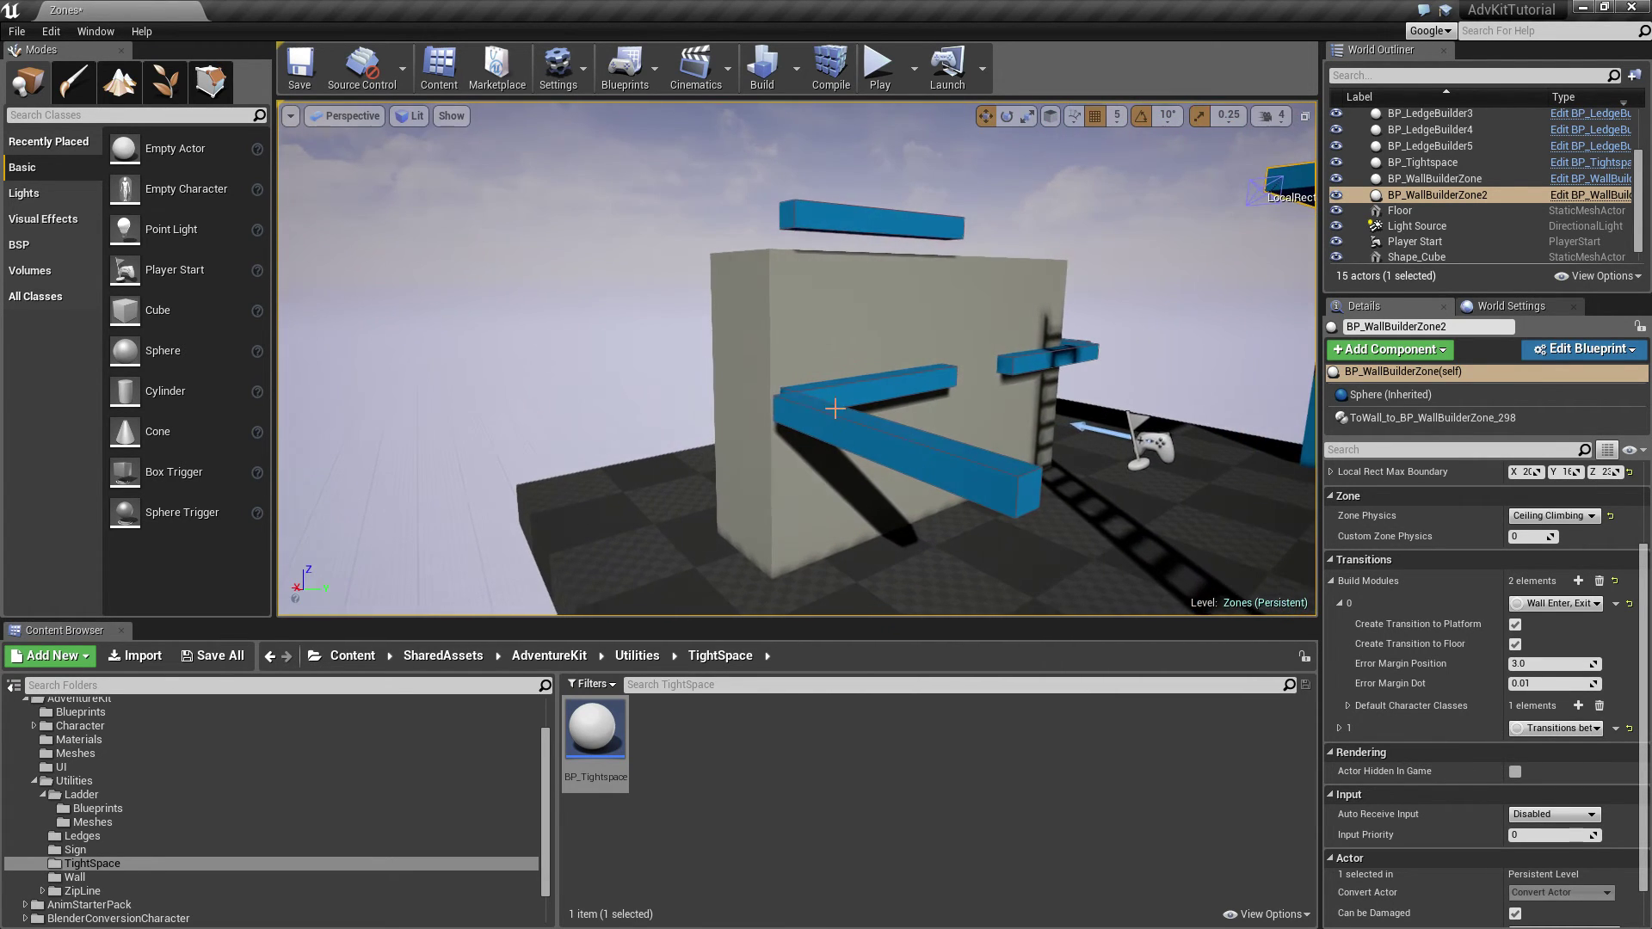
{"action": "left_click", "coordinate": [891, 388]}
{"action": "key", "text": "f"}
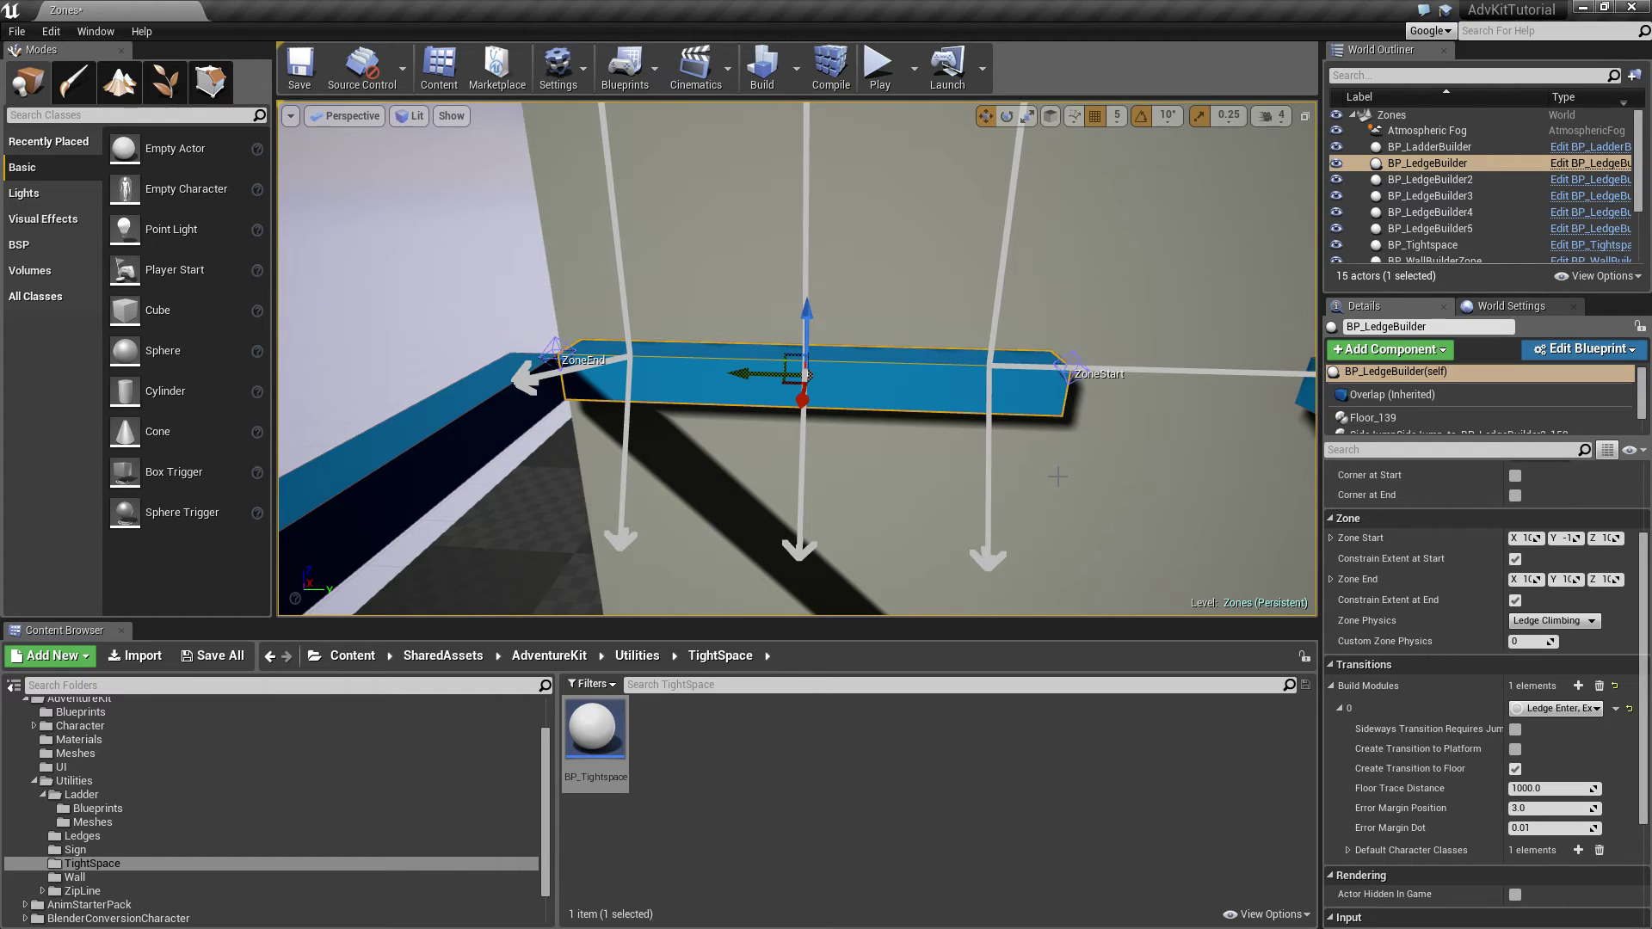
{"action": "right_click_drag", "start_coordinate": [1061, 476], "coordinate": [1091, 447]}
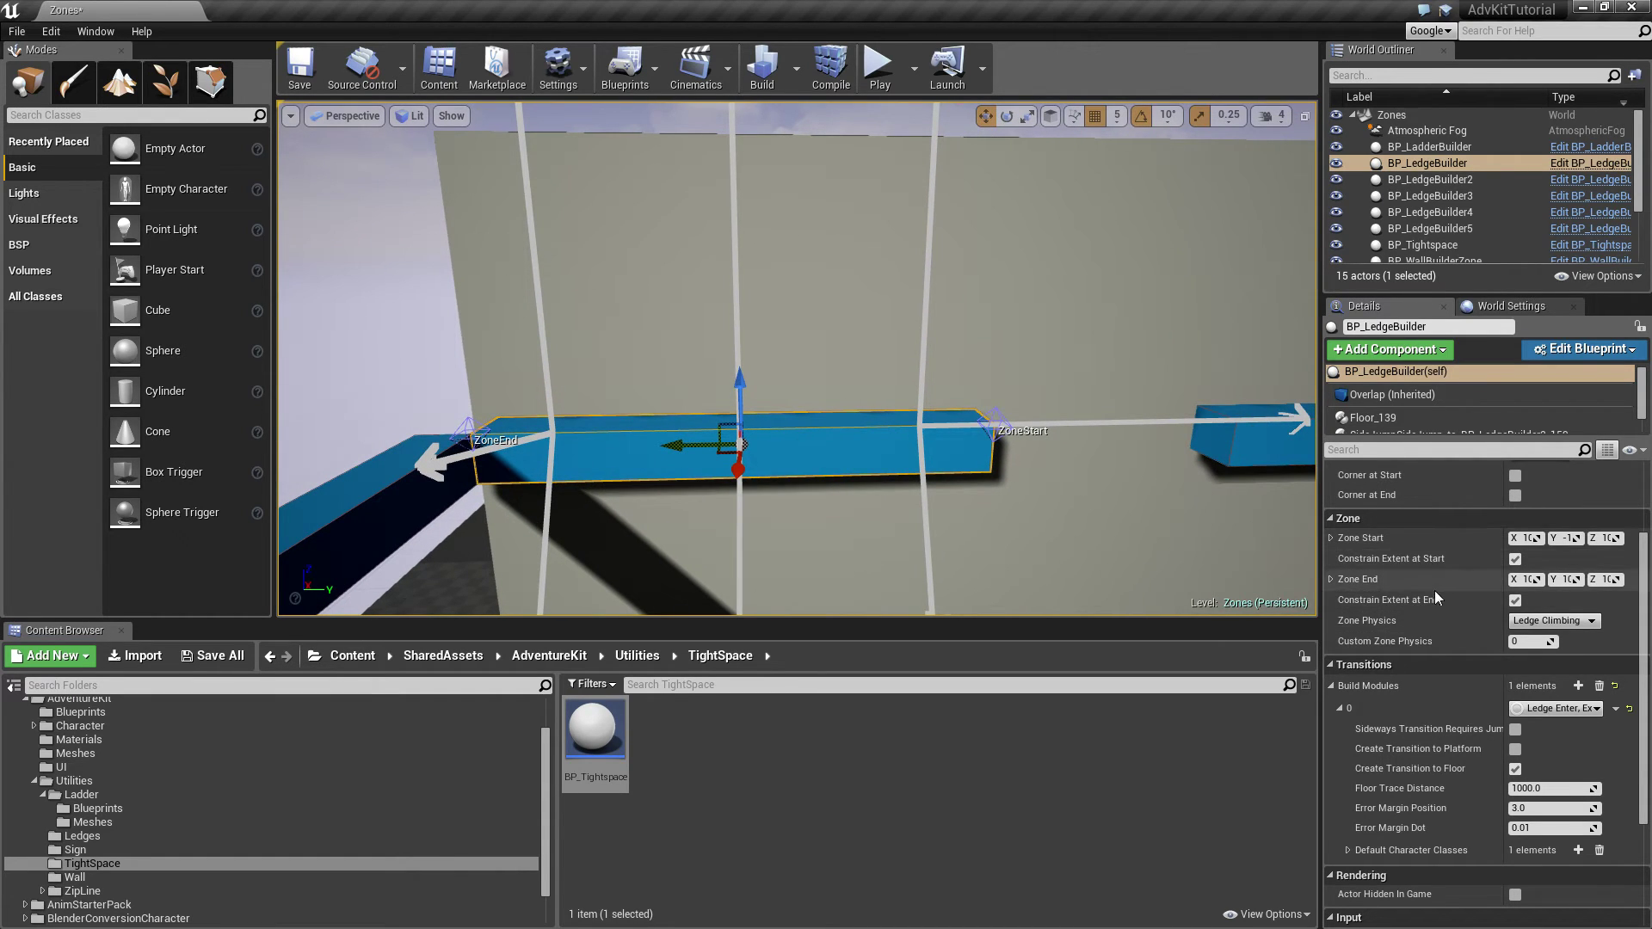
{"action": "scroll", "coordinate": [1433, 590], "scroll_direction": "down", "scroll_amount": 3}
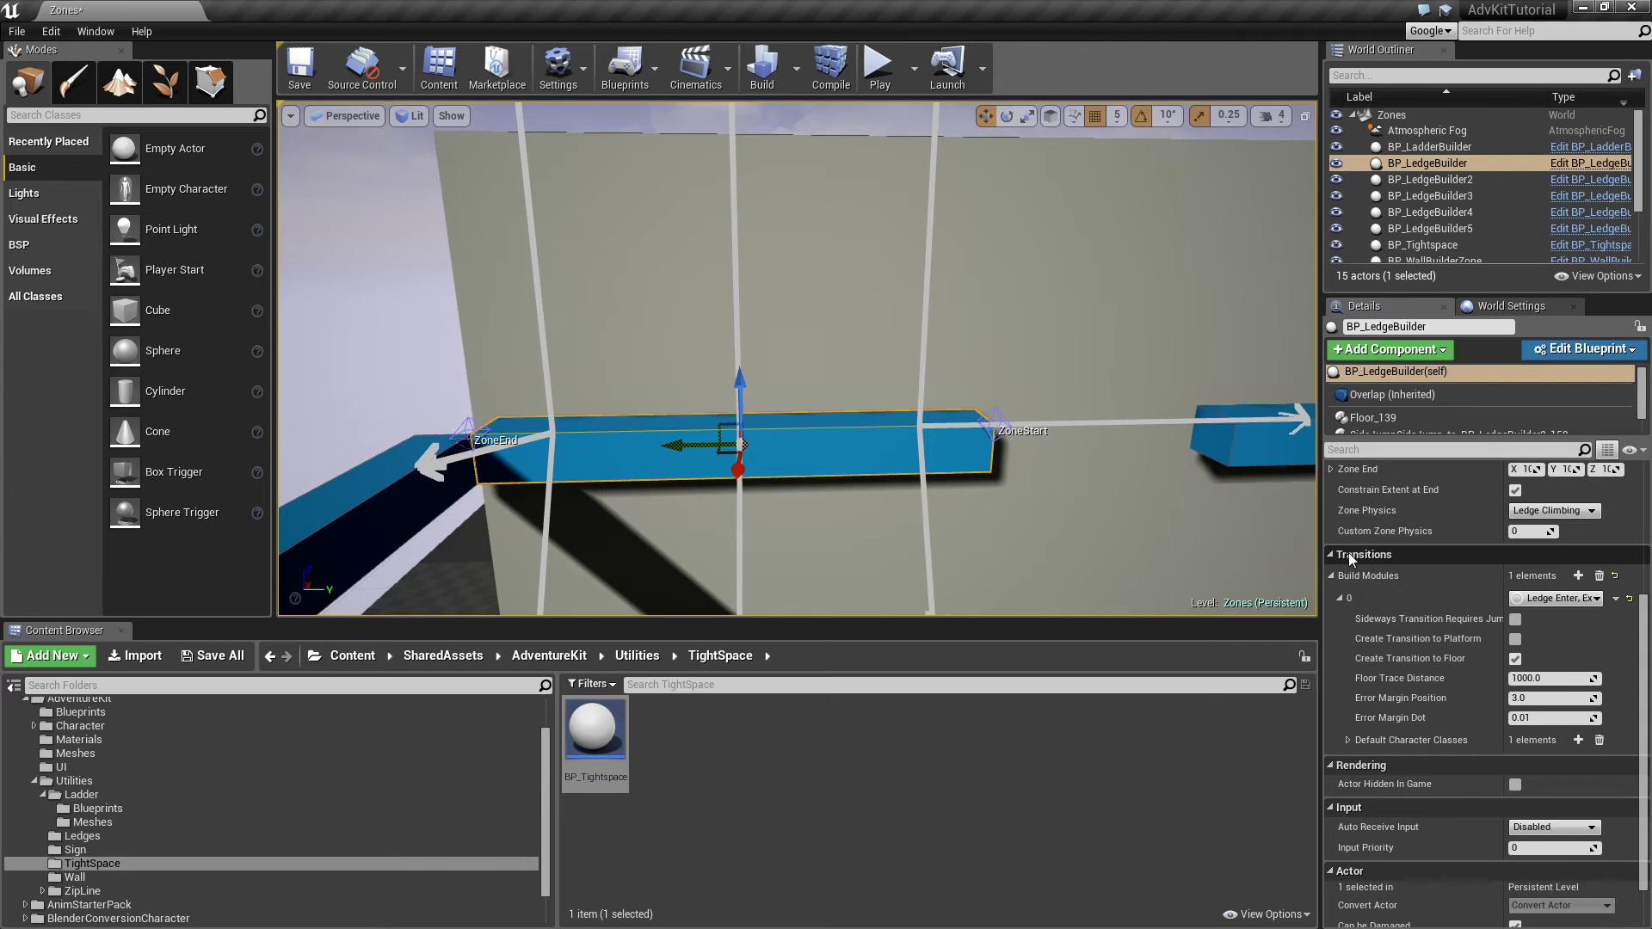
{"action": "left_click", "coordinate": [1338, 597]}
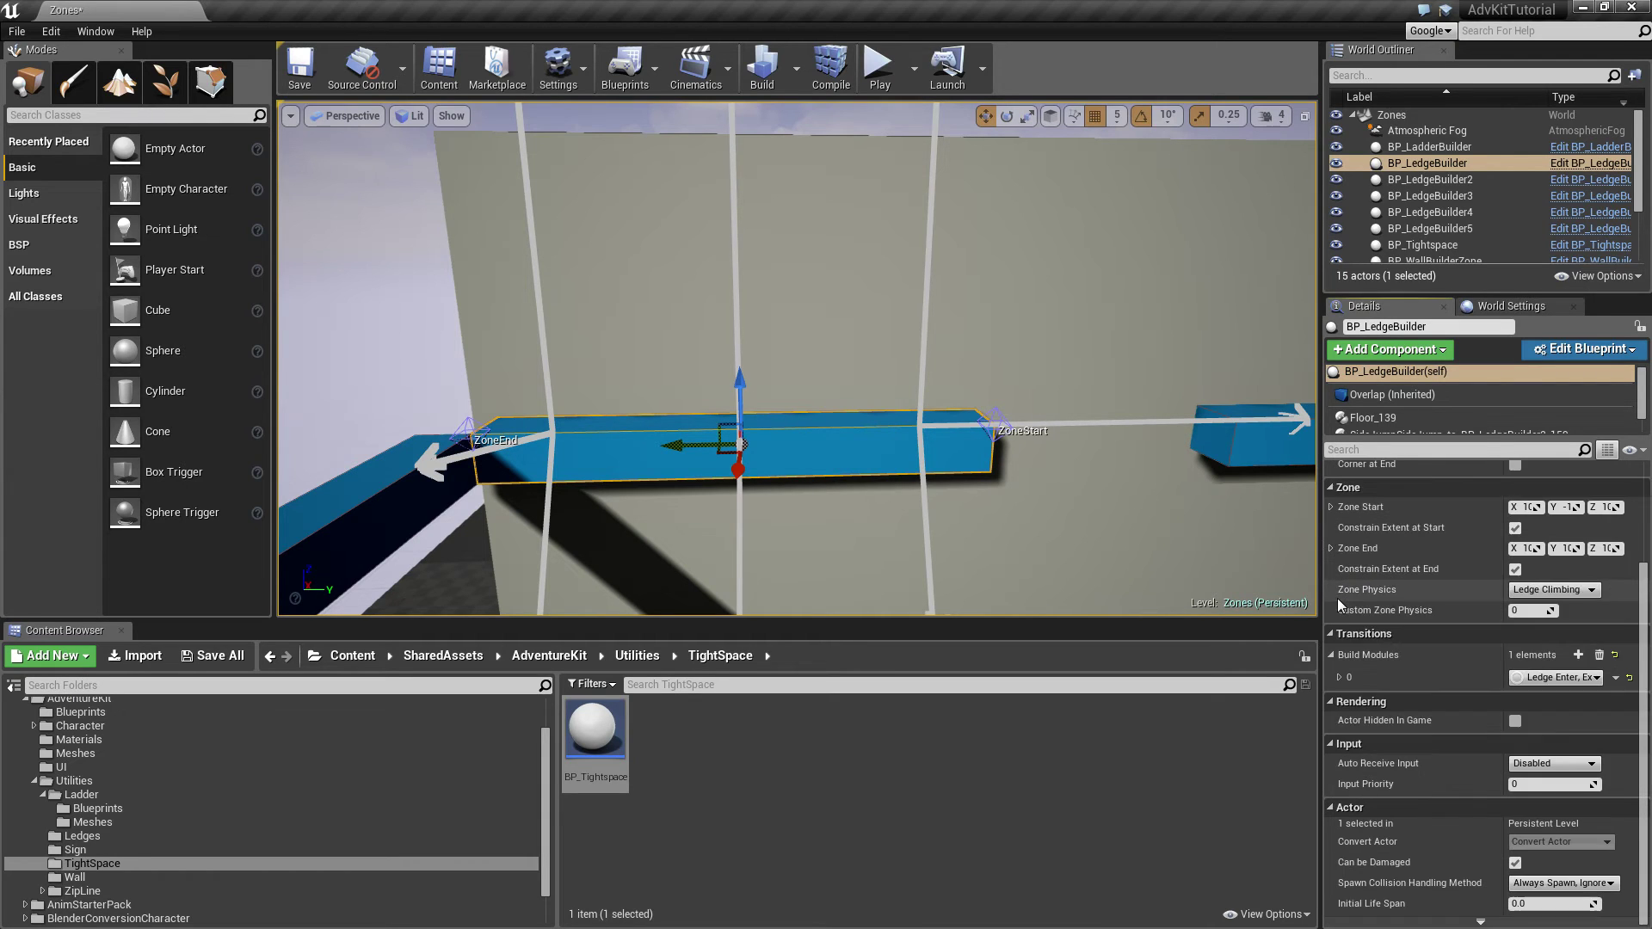
{"action": "left_click", "coordinate": [1536, 680]}
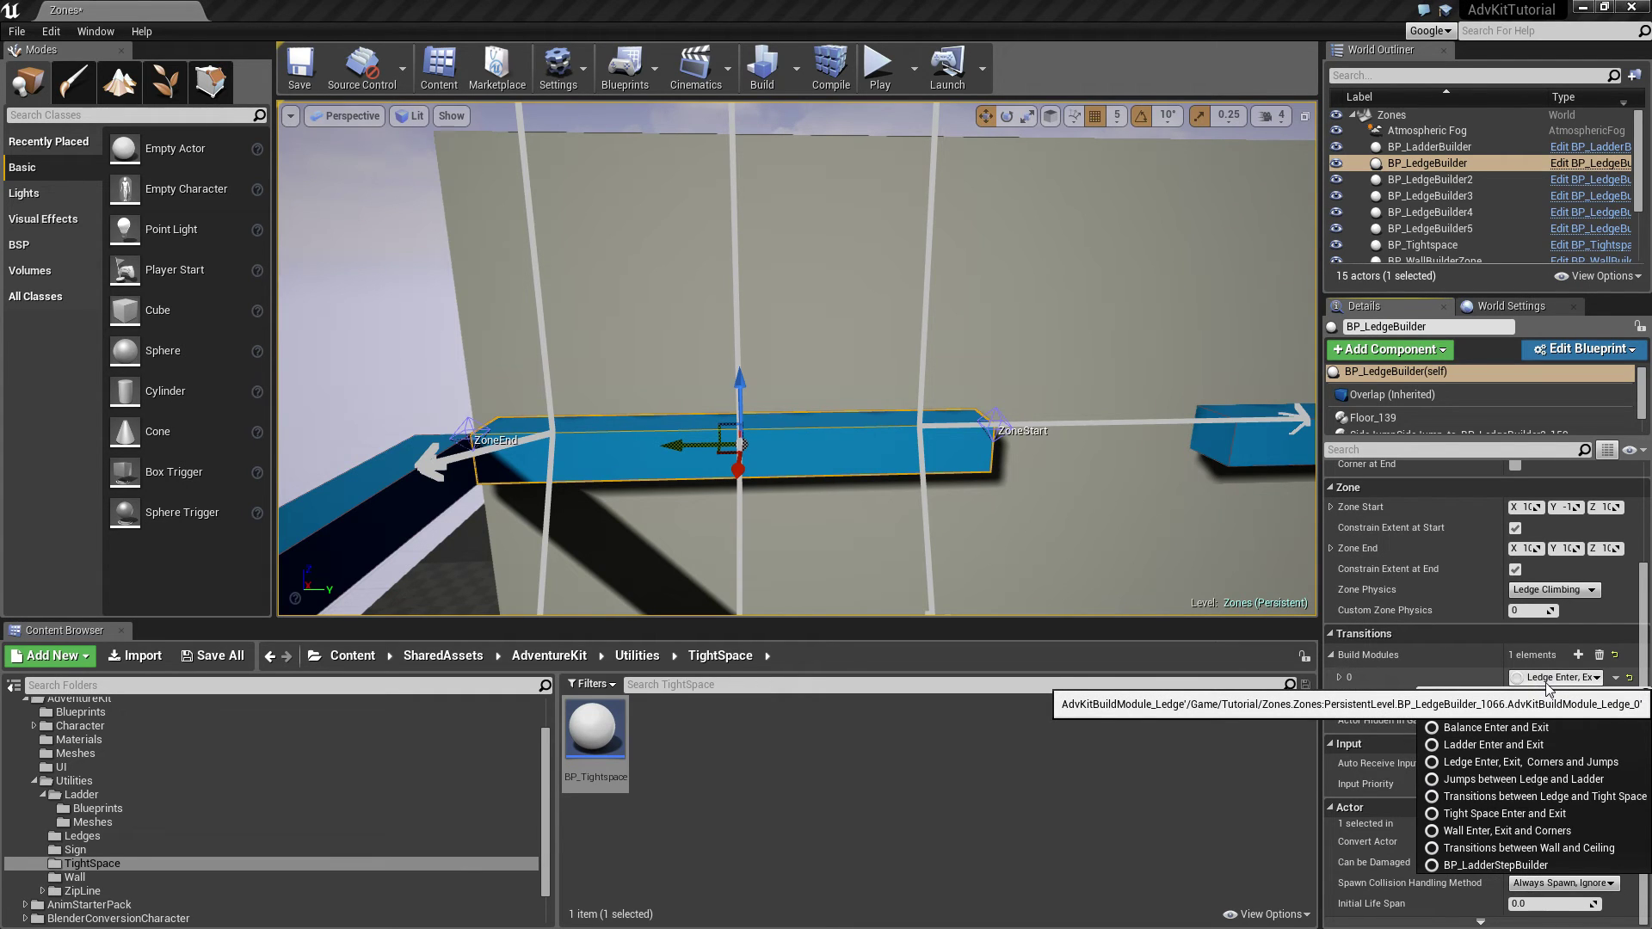
{"action": "left_click", "coordinate": [1547, 684]}
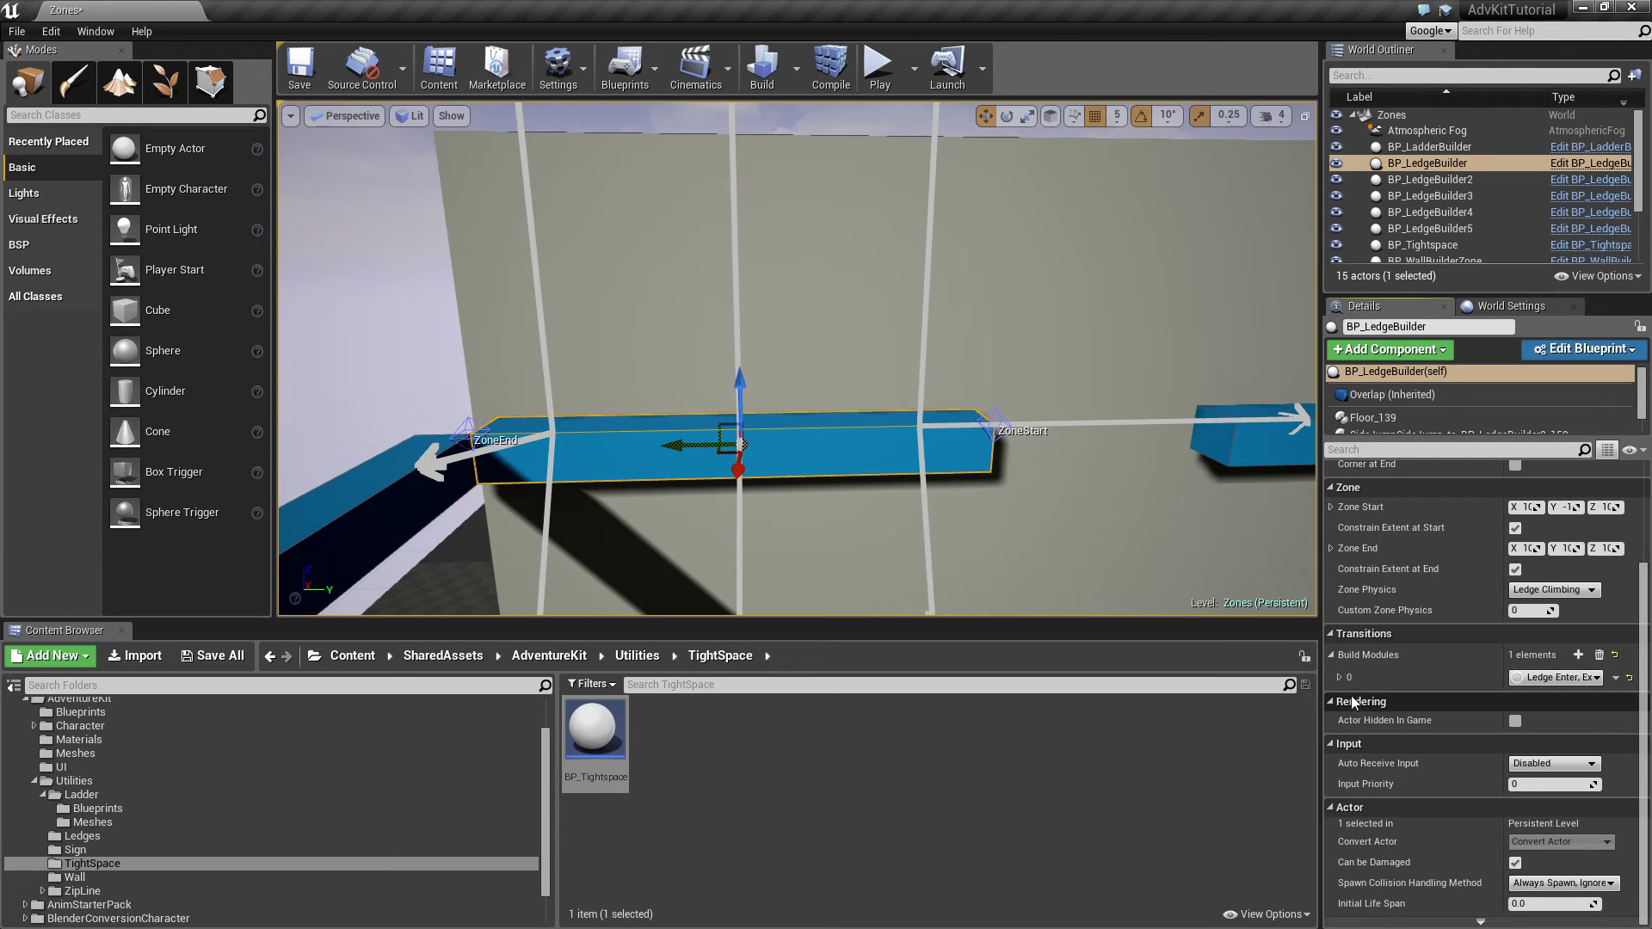
{"action": "left_click", "coordinate": [1340, 678]}
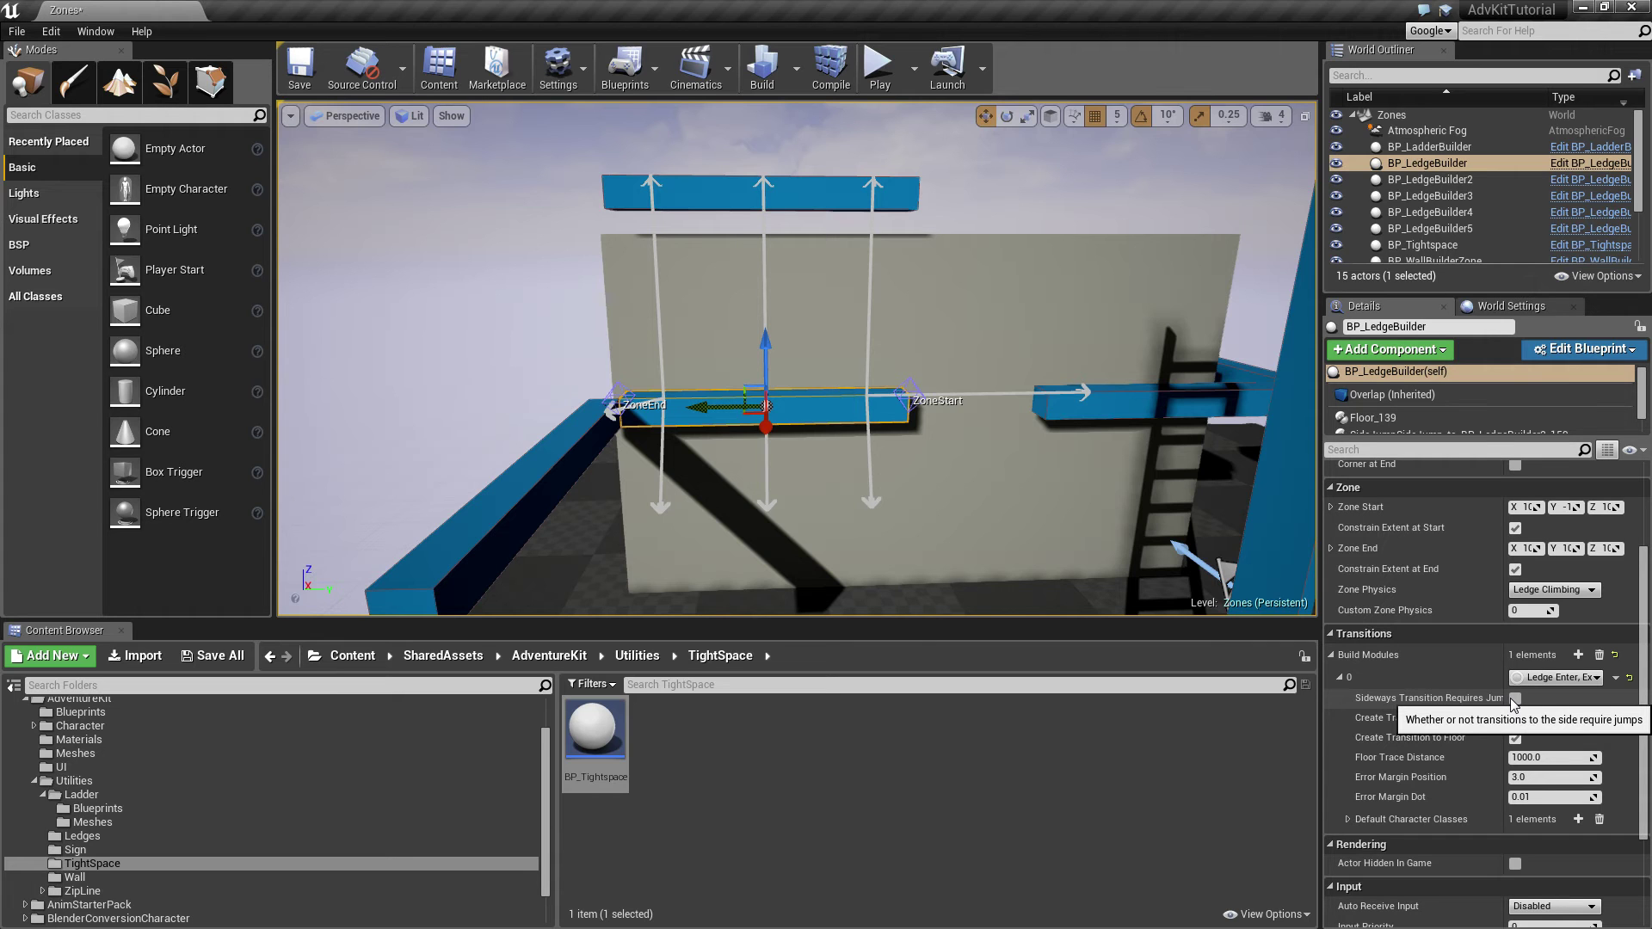
Step: Raise Shape_Cube until its upper face sits just above the uppermost ledge
{"action": "left_click", "coordinate": [823, 294]}
{"action": "key", "text": "a"}
{"action": "right_click_drag", "start_coordinate": [822, 294], "coordinate": [998, 294]}
{"action": "key", "text": "space"}
{"action": "key", "text": "space"}
{"action": "left_click_drag", "start_coordinate": [816, 470], "coordinate": [815, 417]}
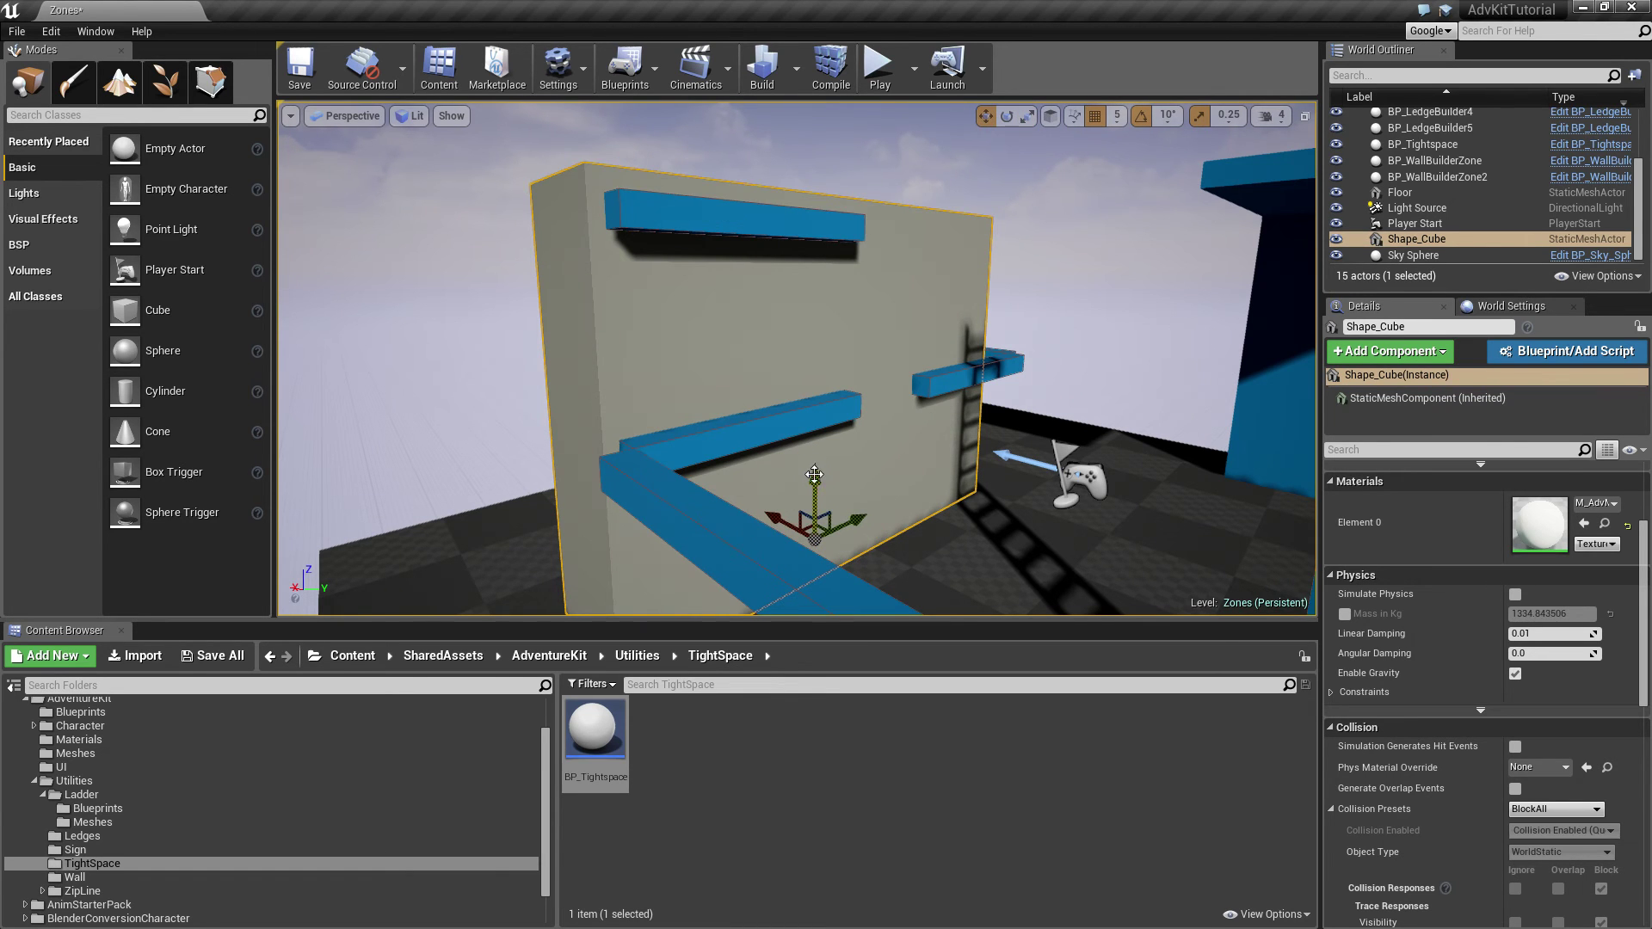
{"action": "left_click_drag", "start_coordinate": [814, 475], "coordinate": [814, 496]}
{"action": "key", "text": "d"}
{"action": "right_click_drag", "start_coordinate": [814, 496], "coordinate": [697, 559]}
{"action": "left_click_drag", "start_coordinate": [748, 483], "coordinate": [916, 418], "text": "alt"}
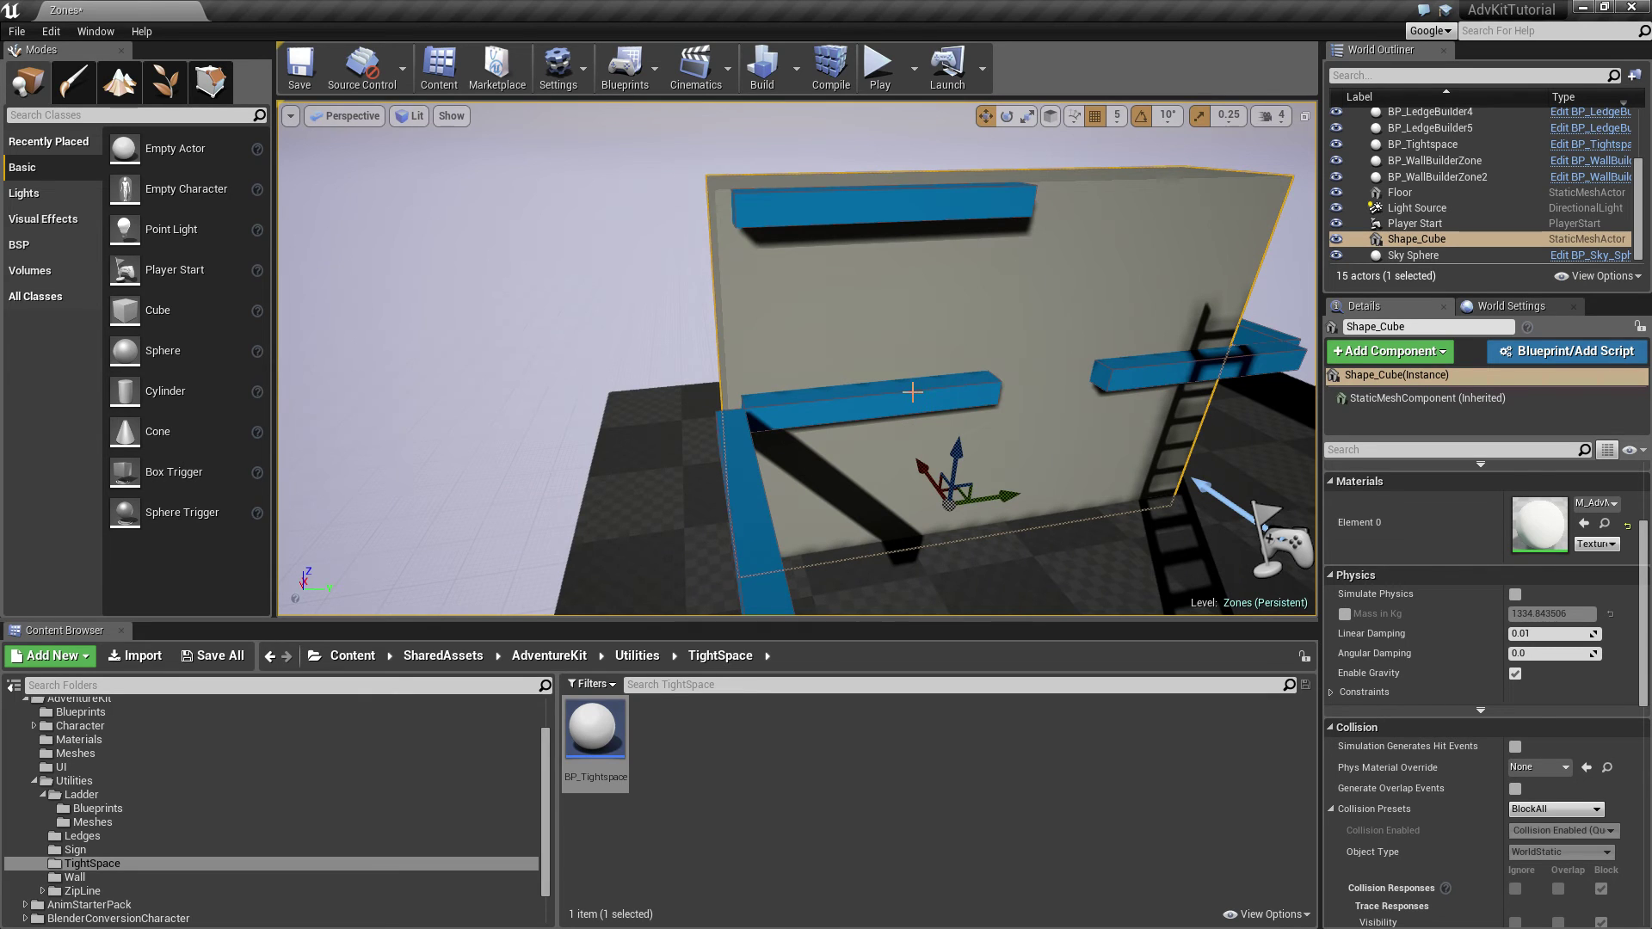
Step: Play the level from the uppermost ledge, test hanging and moving on it, and end the play session
{"action": "right_click", "coordinate": [877, 204]}
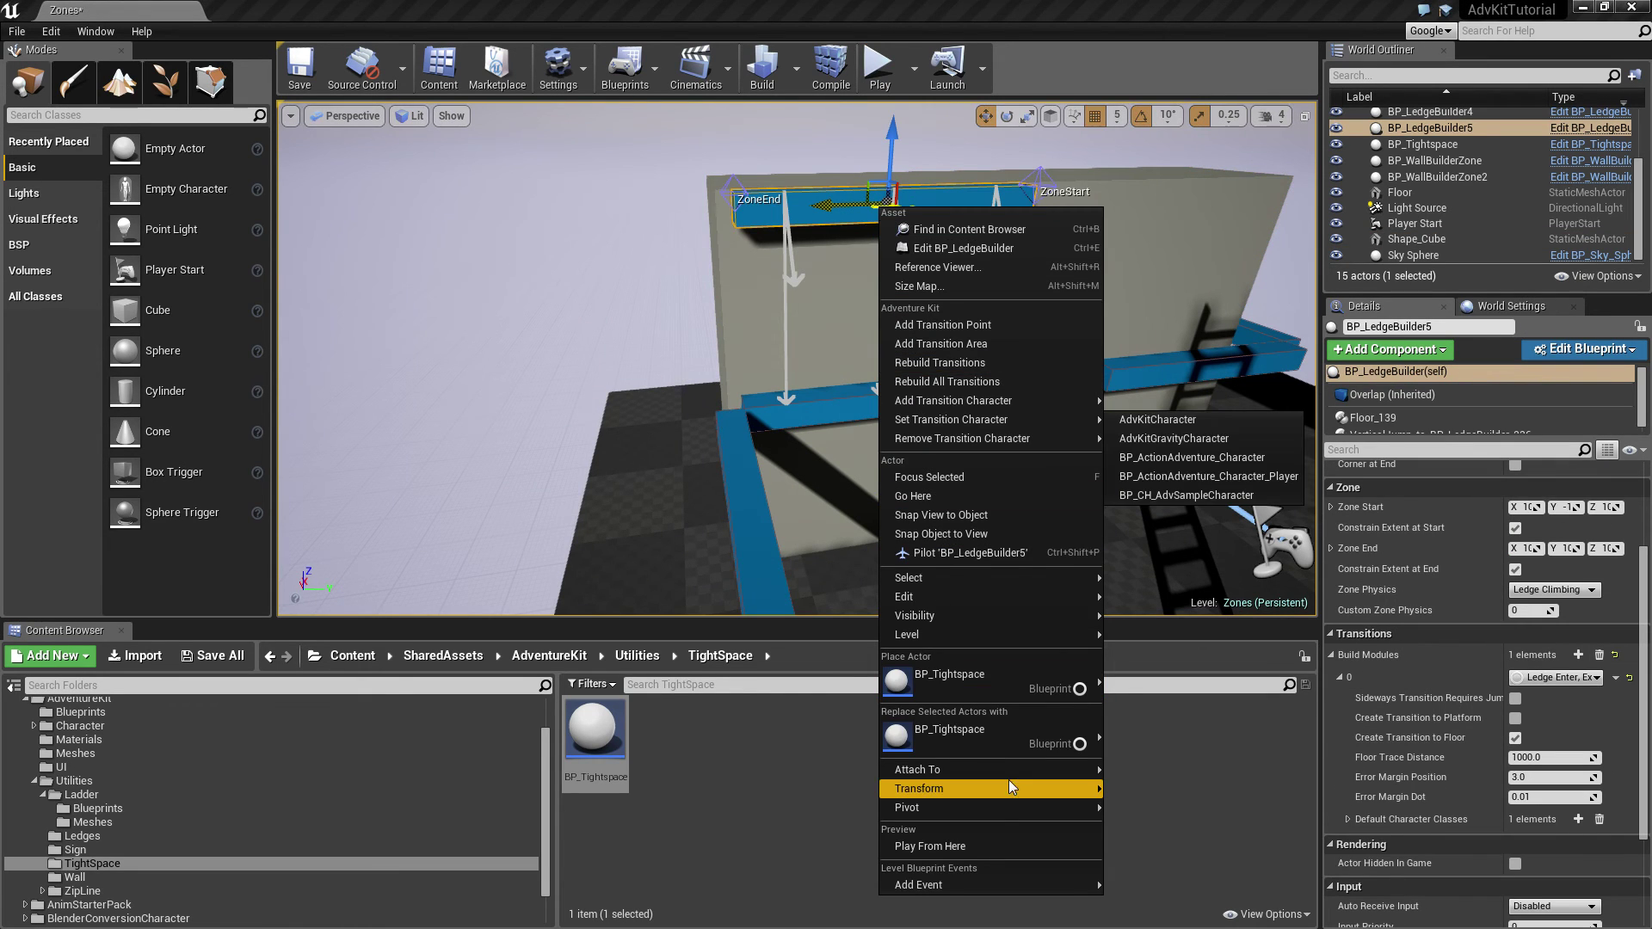
{"action": "left_click", "coordinate": [1001, 843]}
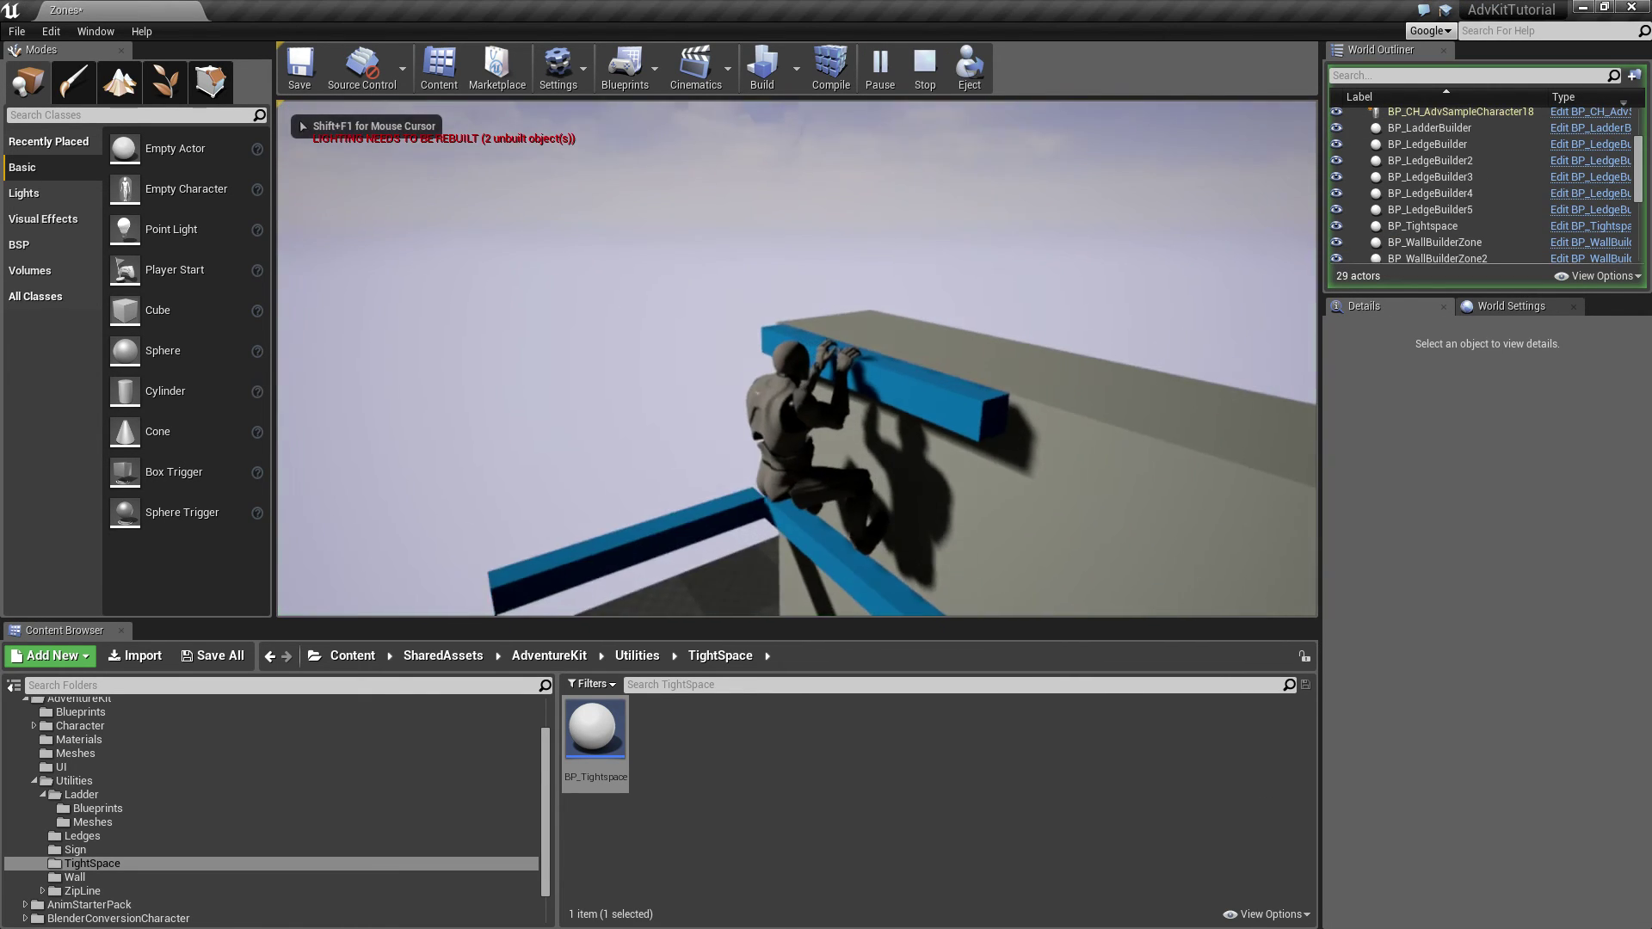
{"action": "key", "text": "a"}
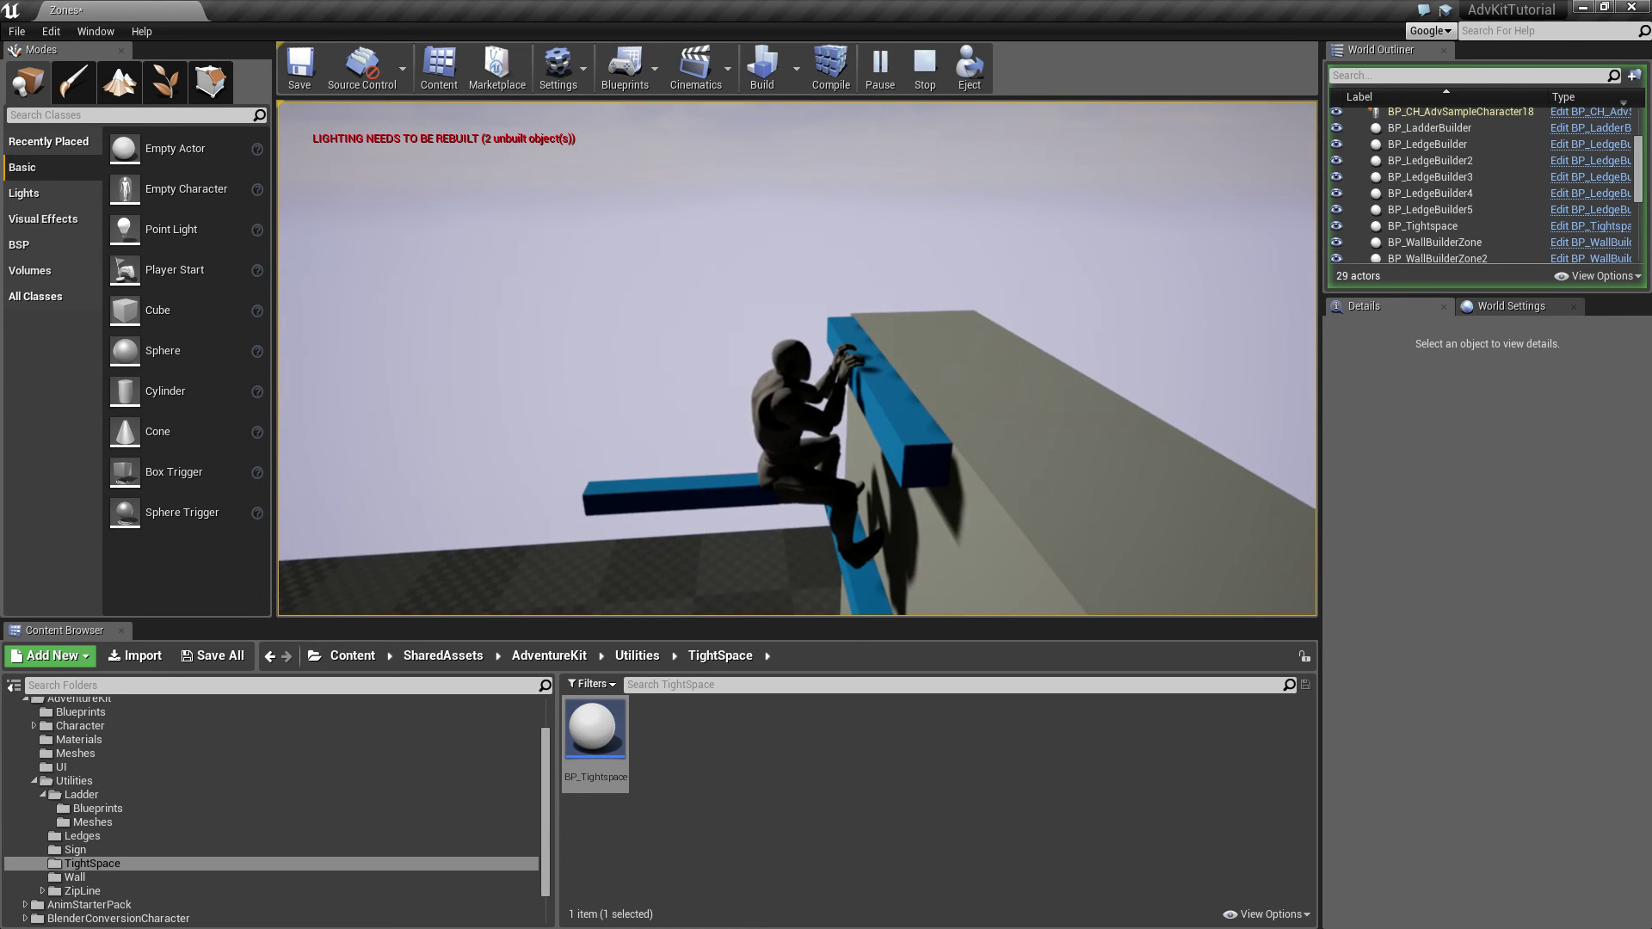
{"action": "key", "text": "Escape"}
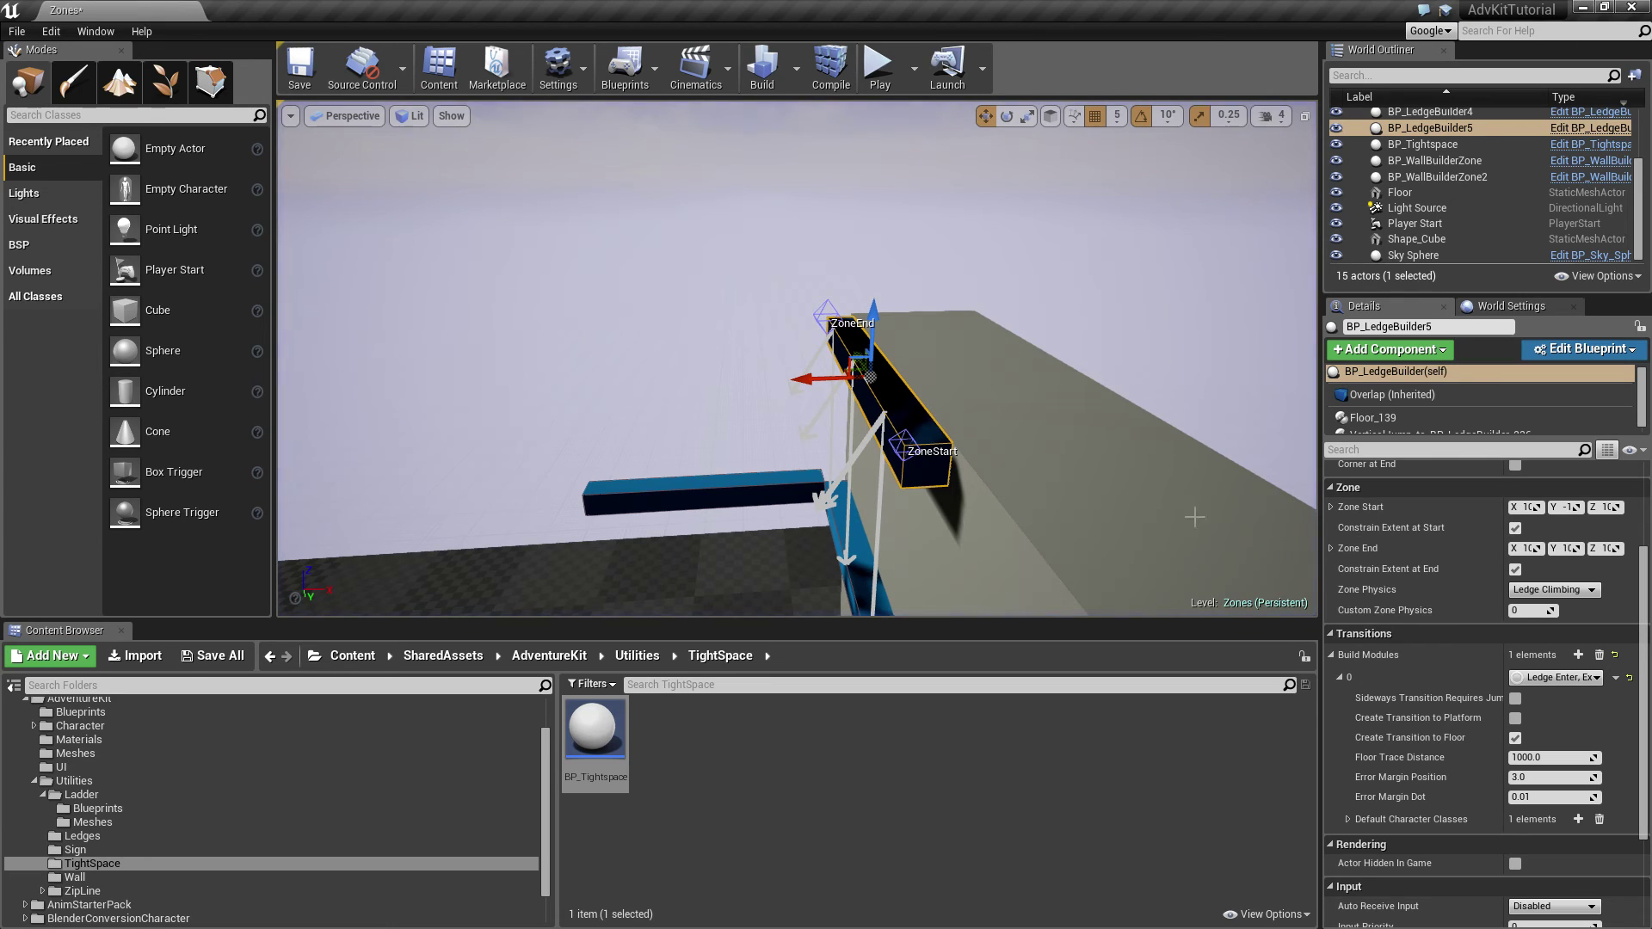
Step: Enable Create Transition to Platform on the uppermost ledge and playtest from there climbing onto the cube's top
{"action": "left_click", "coordinate": [1515, 718]}
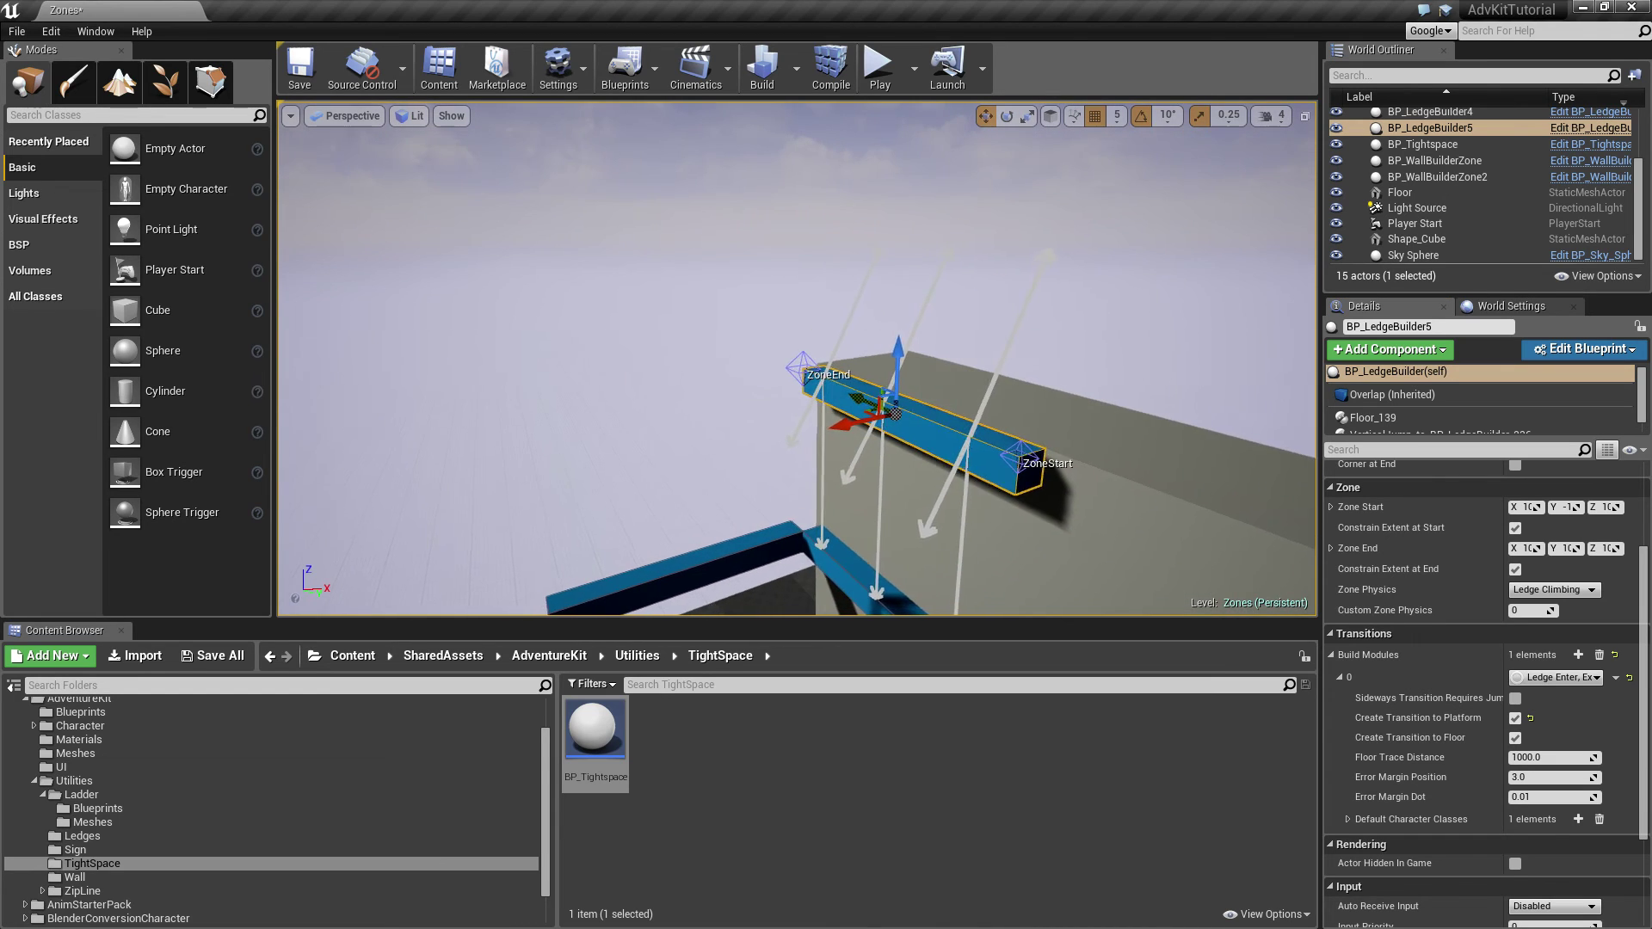
{"action": "key", "text": "d"}
{"action": "right_click_drag", "start_coordinate": [860, 345], "coordinate": [870, 344]}
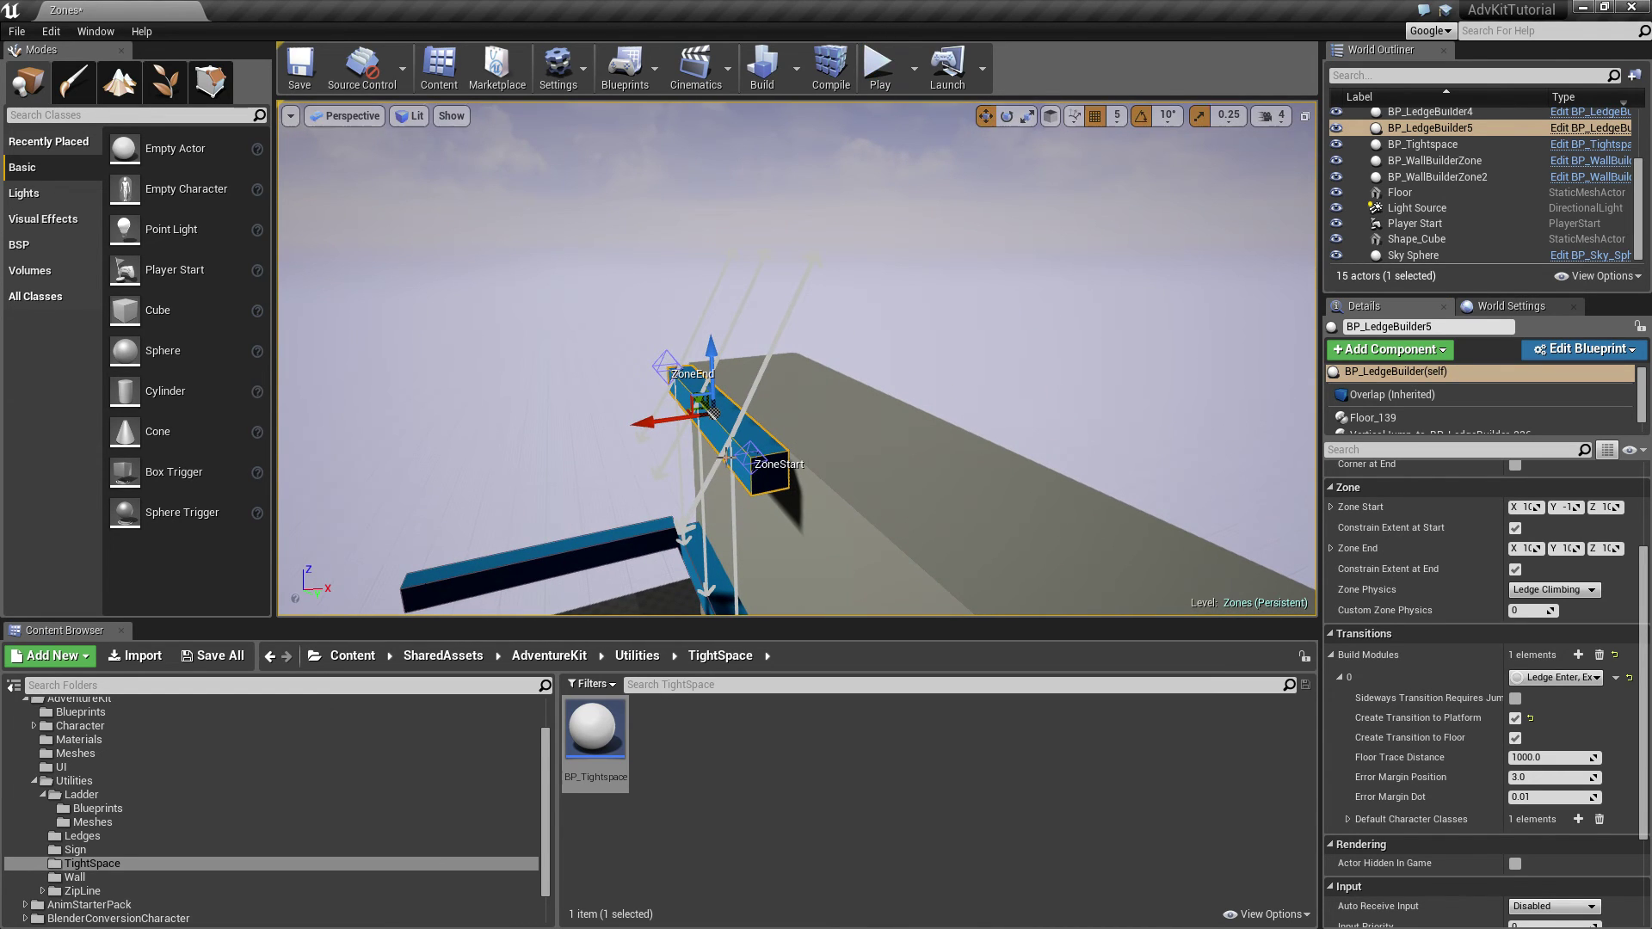
{"action": "right_click", "coordinate": [722, 243]}
{"action": "left_click", "coordinate": [879, 879]}
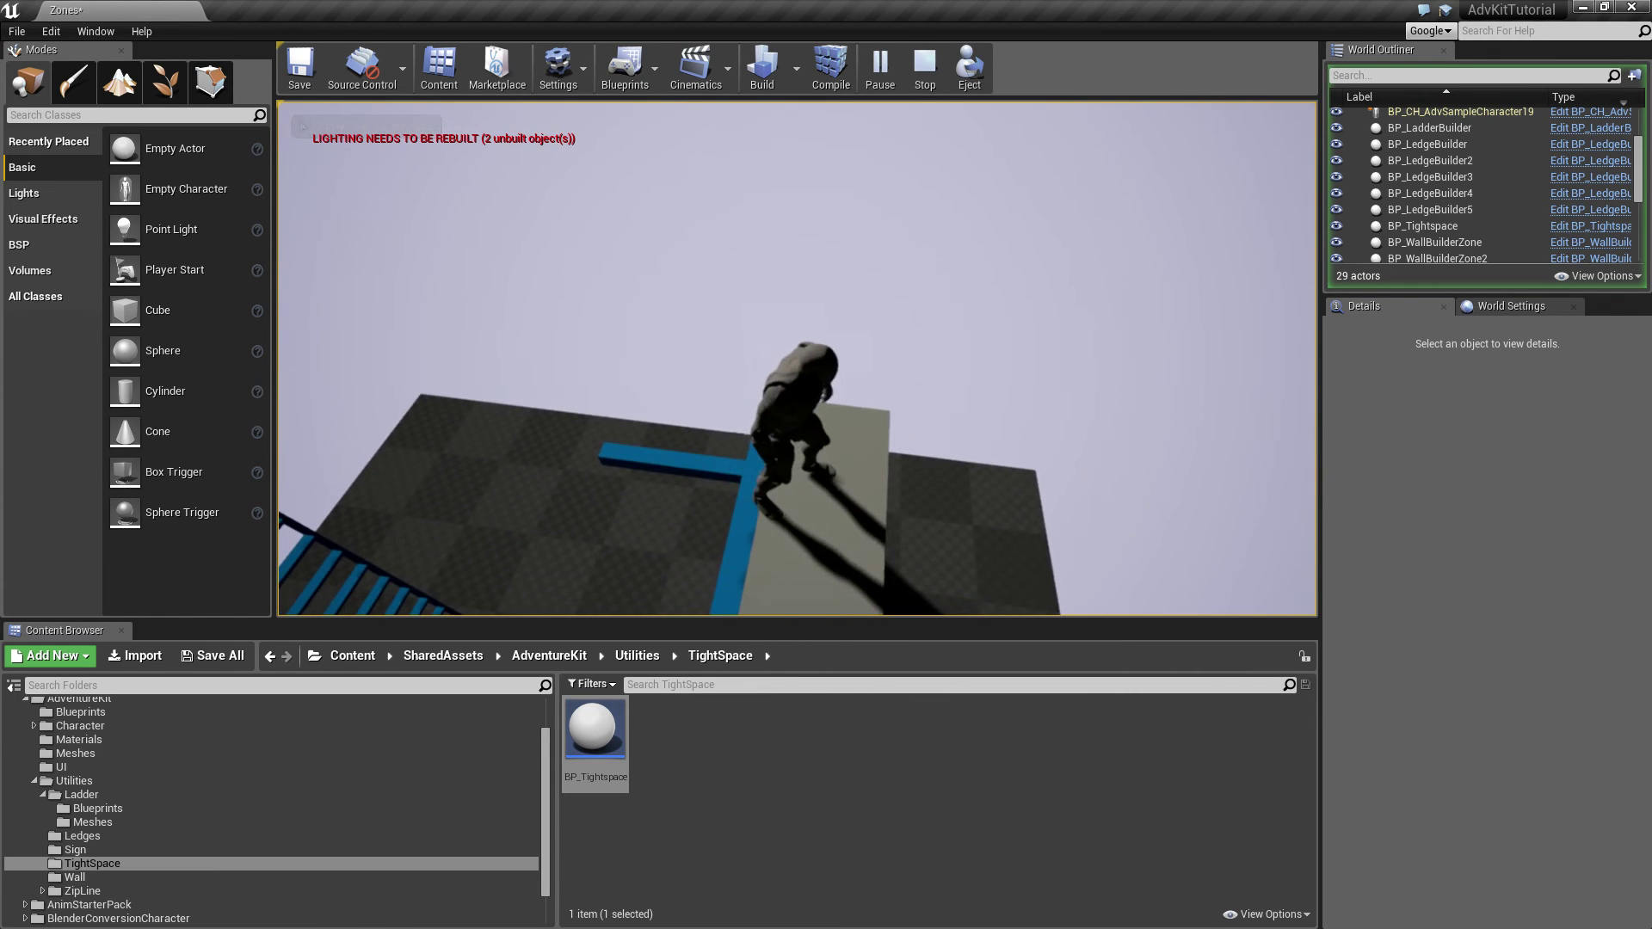
{"action": "key", "text": "Escape"}
Step: Inspect the ladder's transition build modules and the list of available module types
{"action": "right_click_drag", "start_coordinate": [827, 469], "coordinate": [1144, 490]}
{"action": "right_click_drag", "start_coordinate": [1041, 445], "coordinate": [1127, 469]}
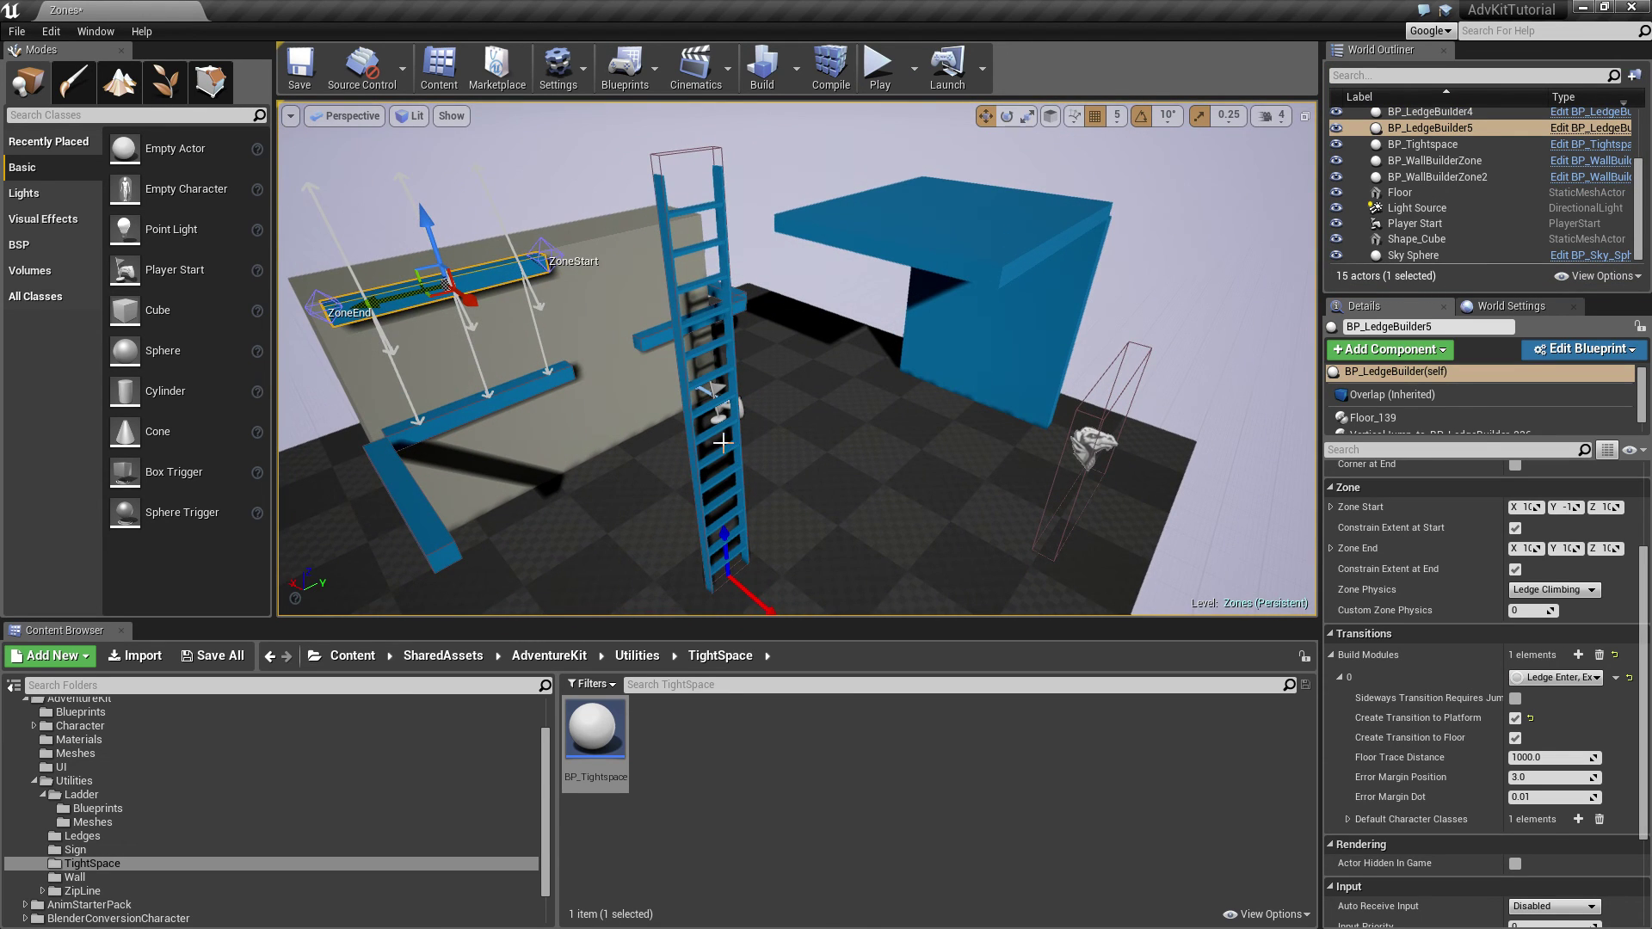
{"action": "left_click", "coordinate": [727, 412]}
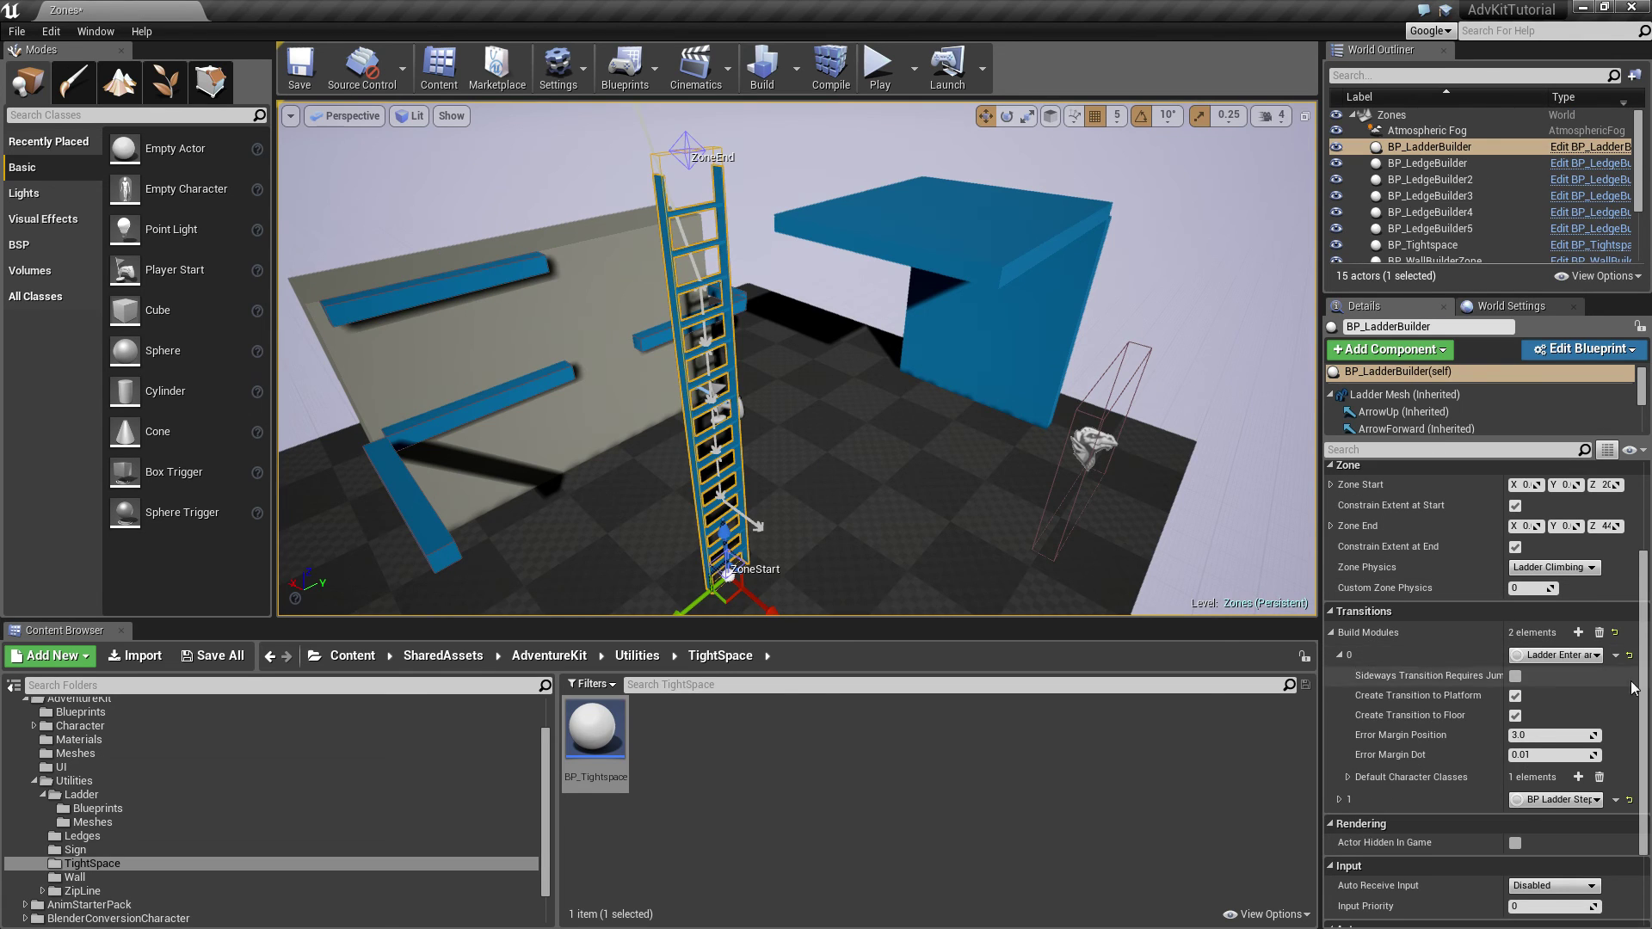
{"action": "key", "text": "f"}
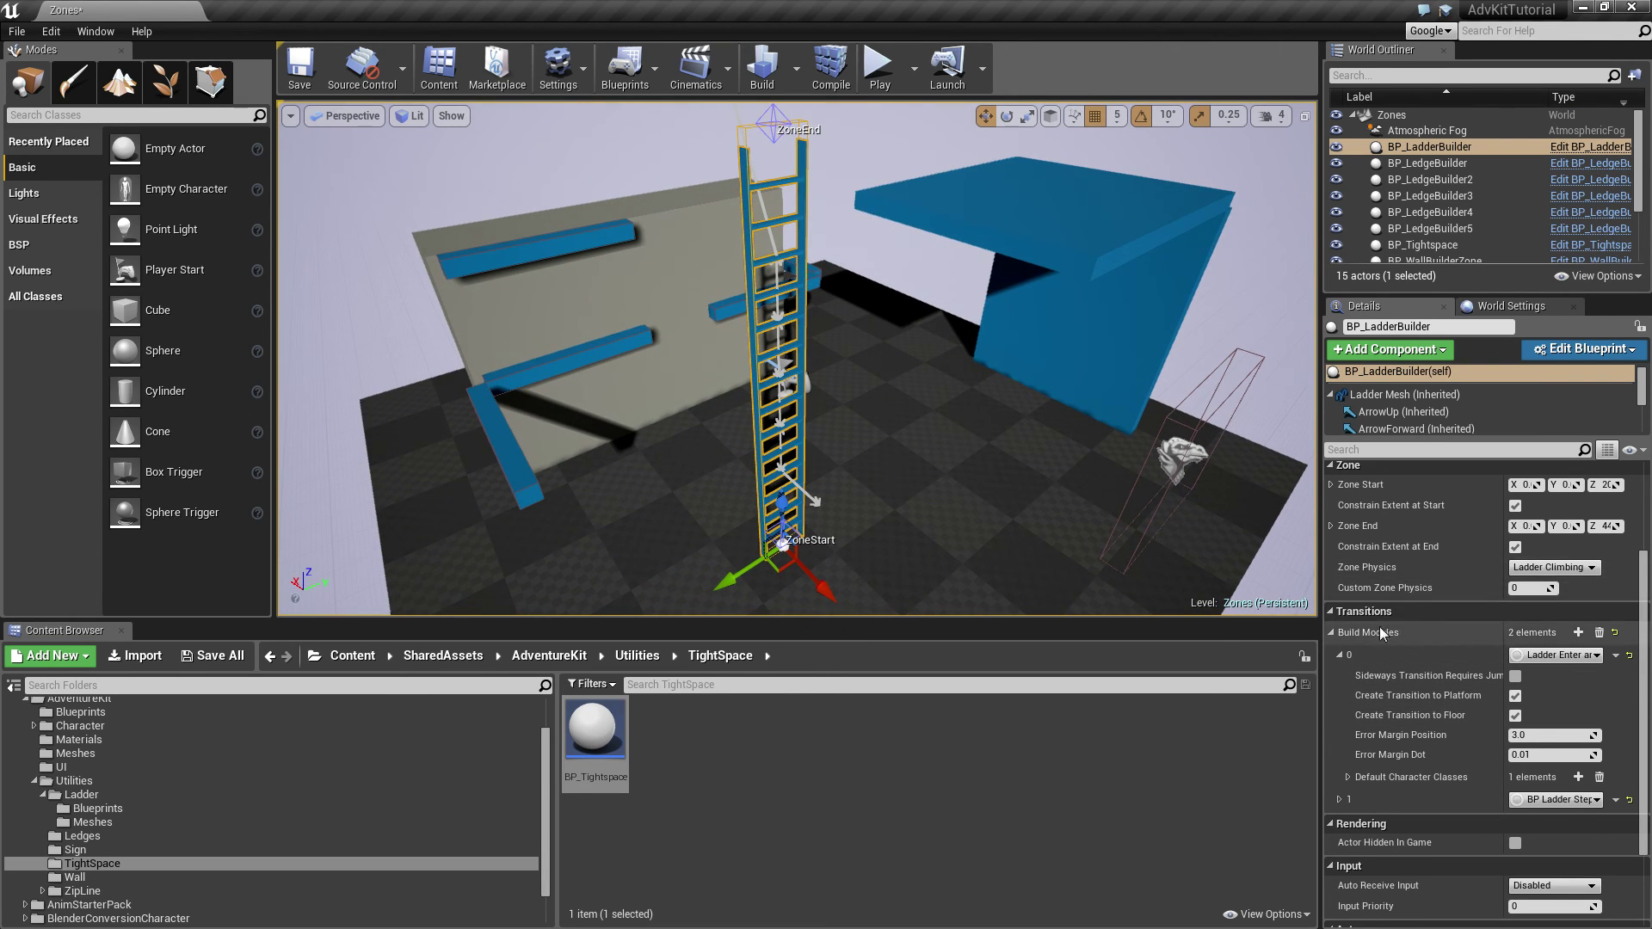
{"action": "left_click", "coordinate": [1571, 664]}
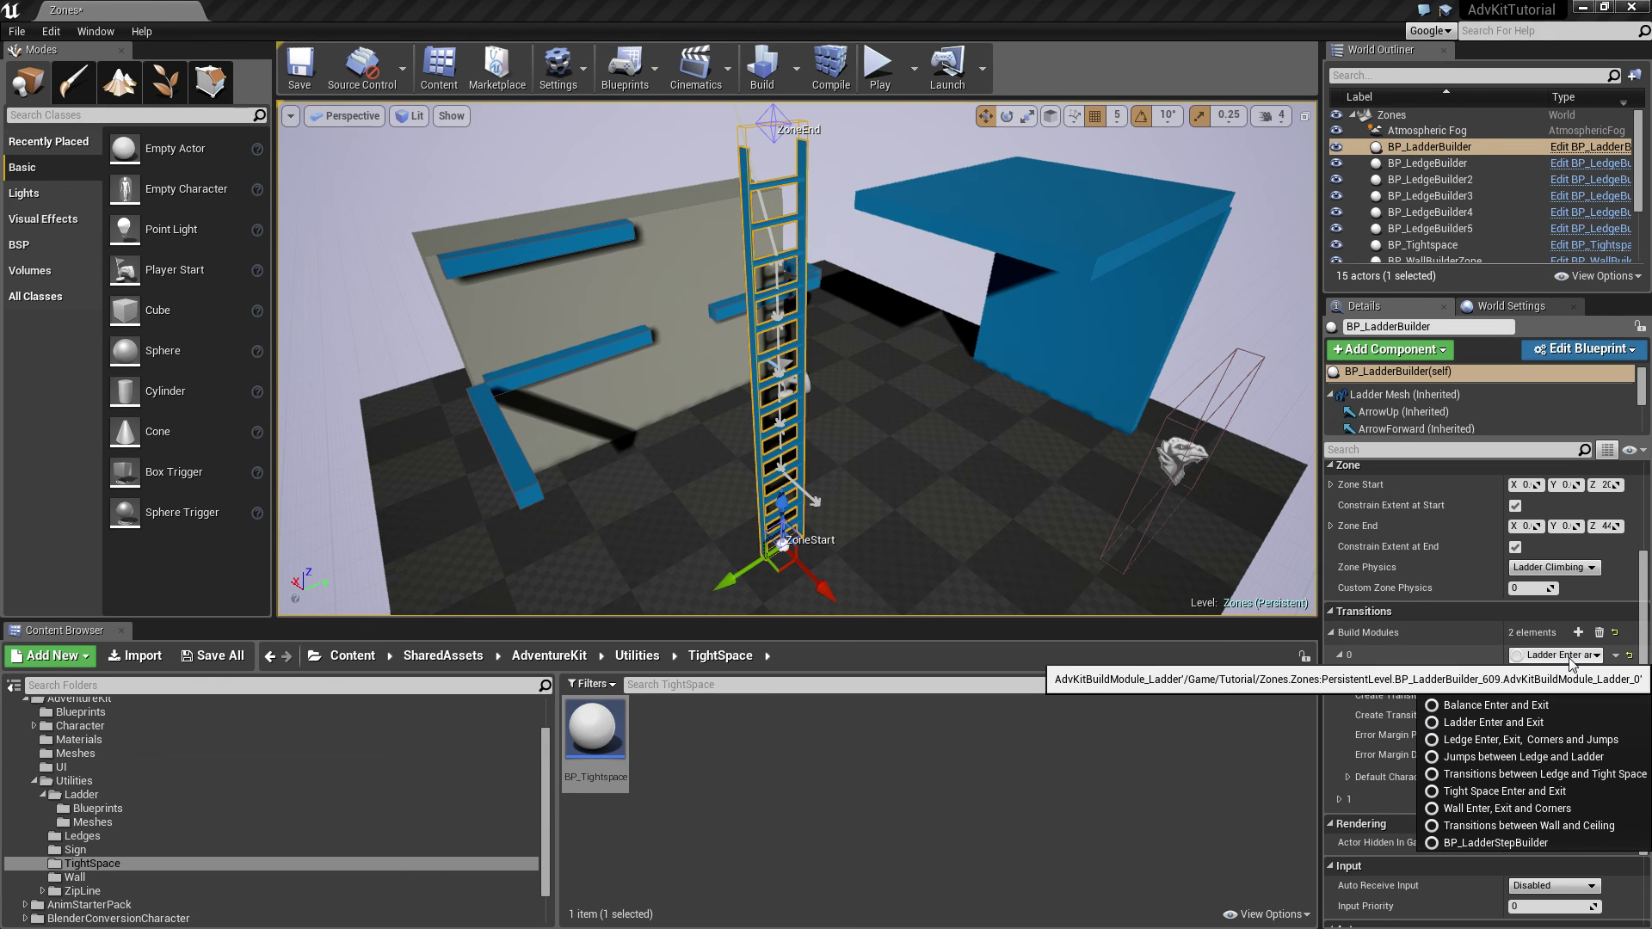
{"action": "left_click", "coordinate": [1571, 664]}
Step: Move the ladder's ZoneEnd handle along its vertical axis to adjust the ladder's height
{"action": "right_click_drag", "start_coordinate": [770, 183], "coordinate": [763, 144]}
{"action": "left_click", "coordinate": [793, 193]}
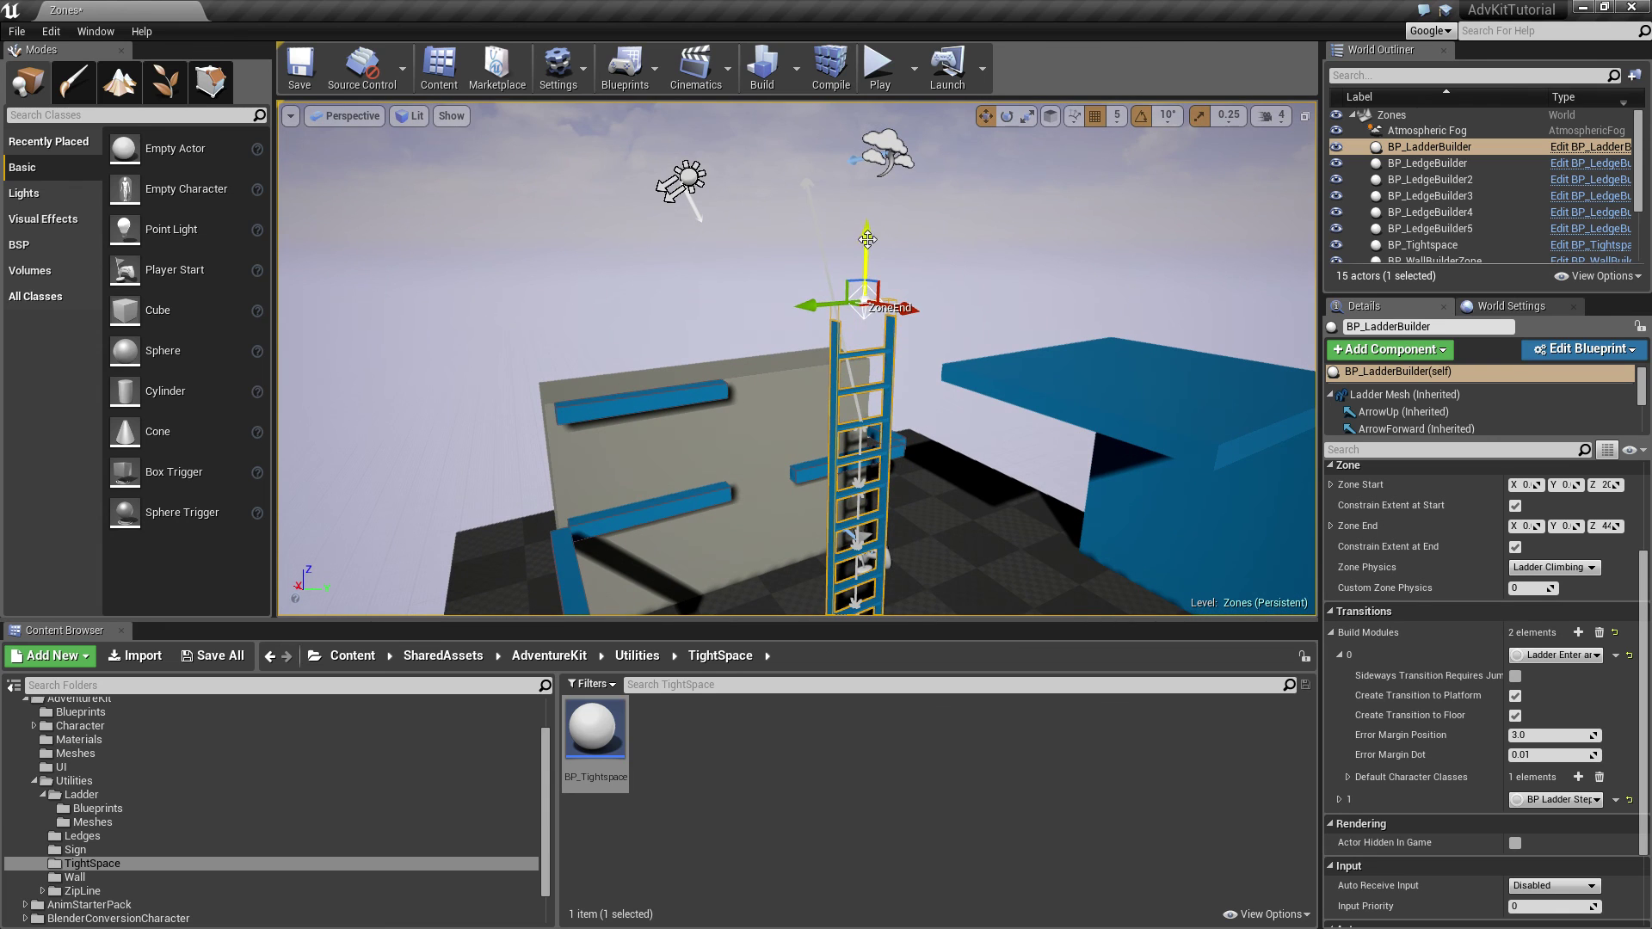
{"action": "left_click_drag", "start_coordinate": [866, 239], "coordinate": [899, 254]}
{"action": "right_click_drag", "start_coordinate": [947, 332], "coordinate": [1004, 340]}
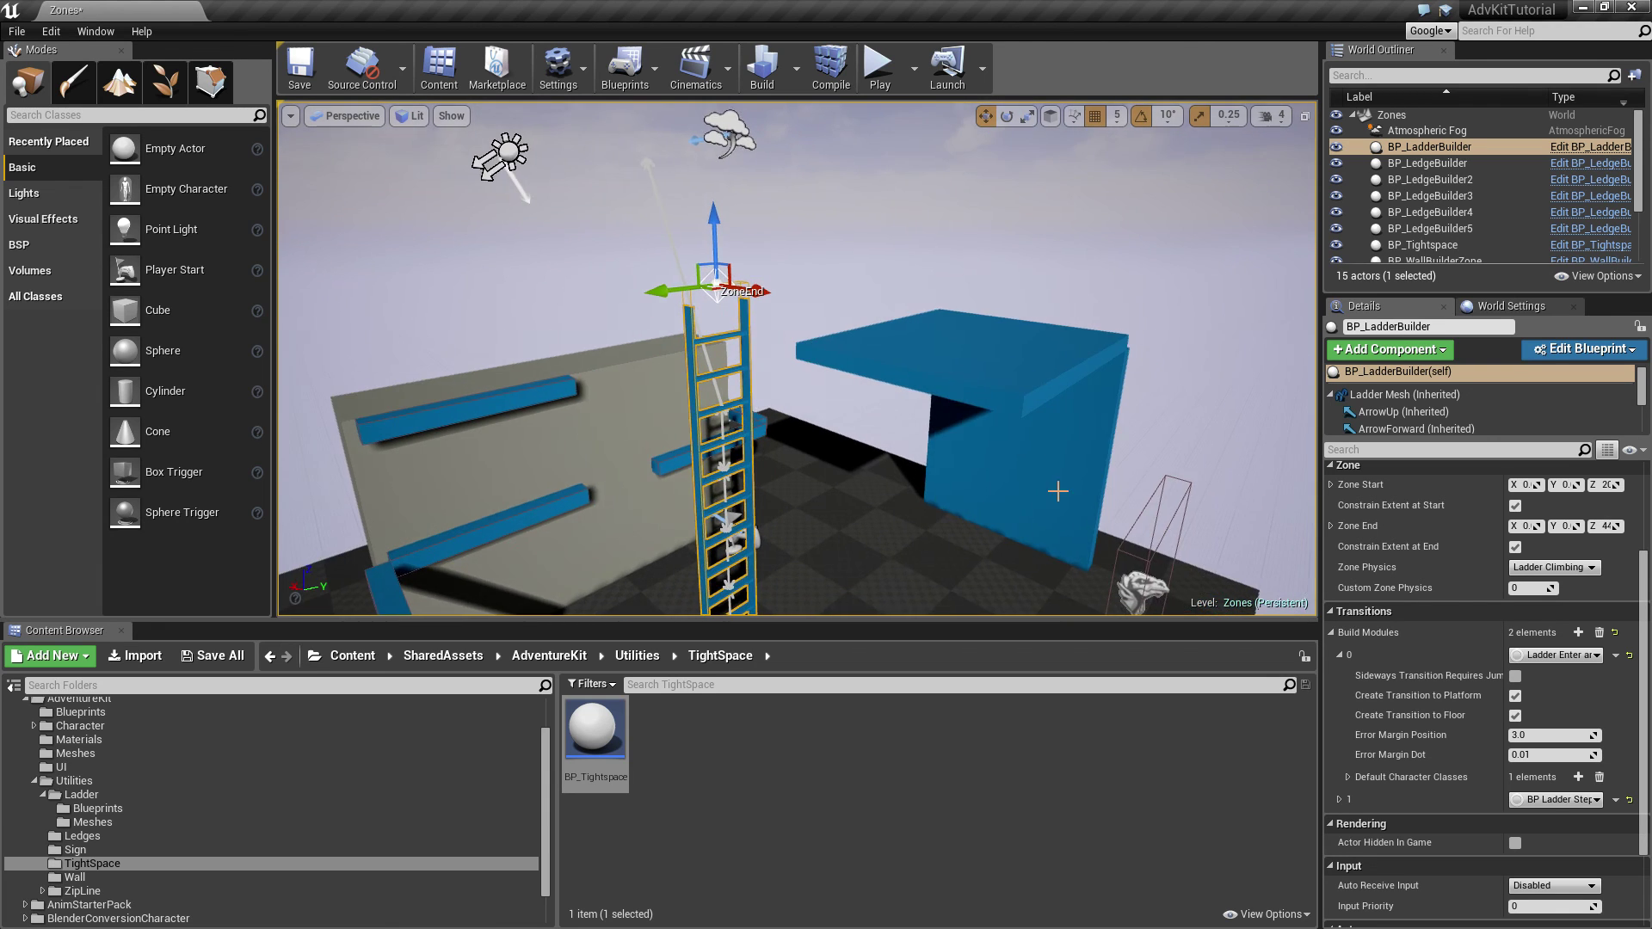
{"action": "key", "text": "d"}
{"action": "right_click_drag", "start_coordinate": [1110, 492], "coordinate": [979, 494]}
{"action": "key", "text": "s"}
{"action": "right_click_drag", "start_coordinate": [1151, 500], "coordinate": [1161, 514]}
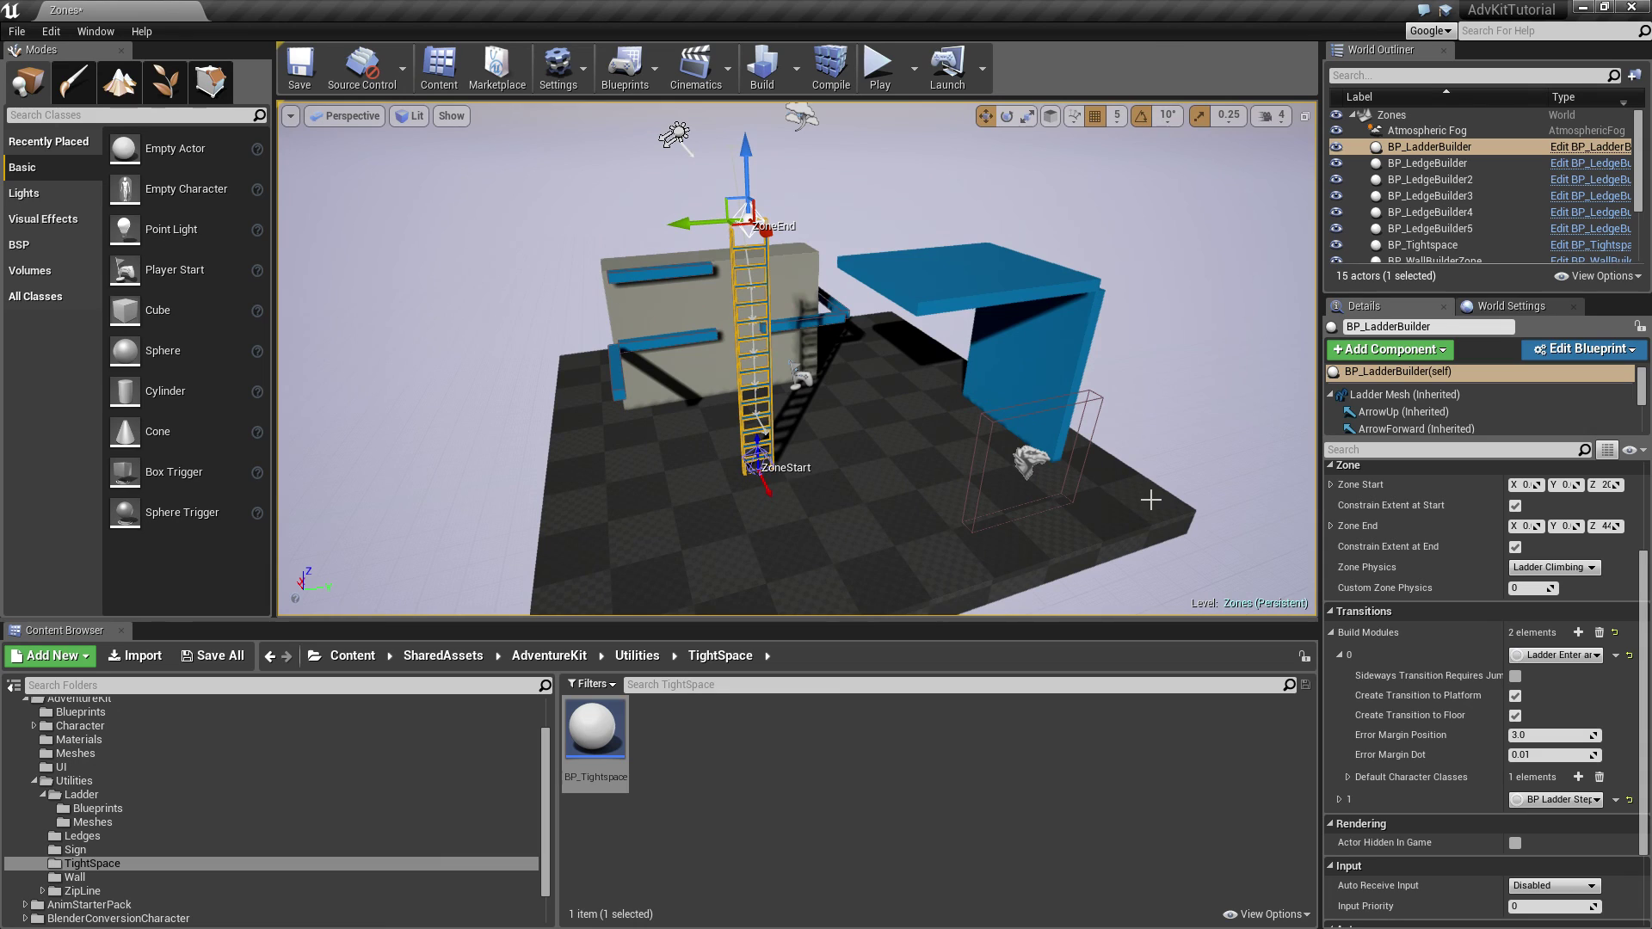